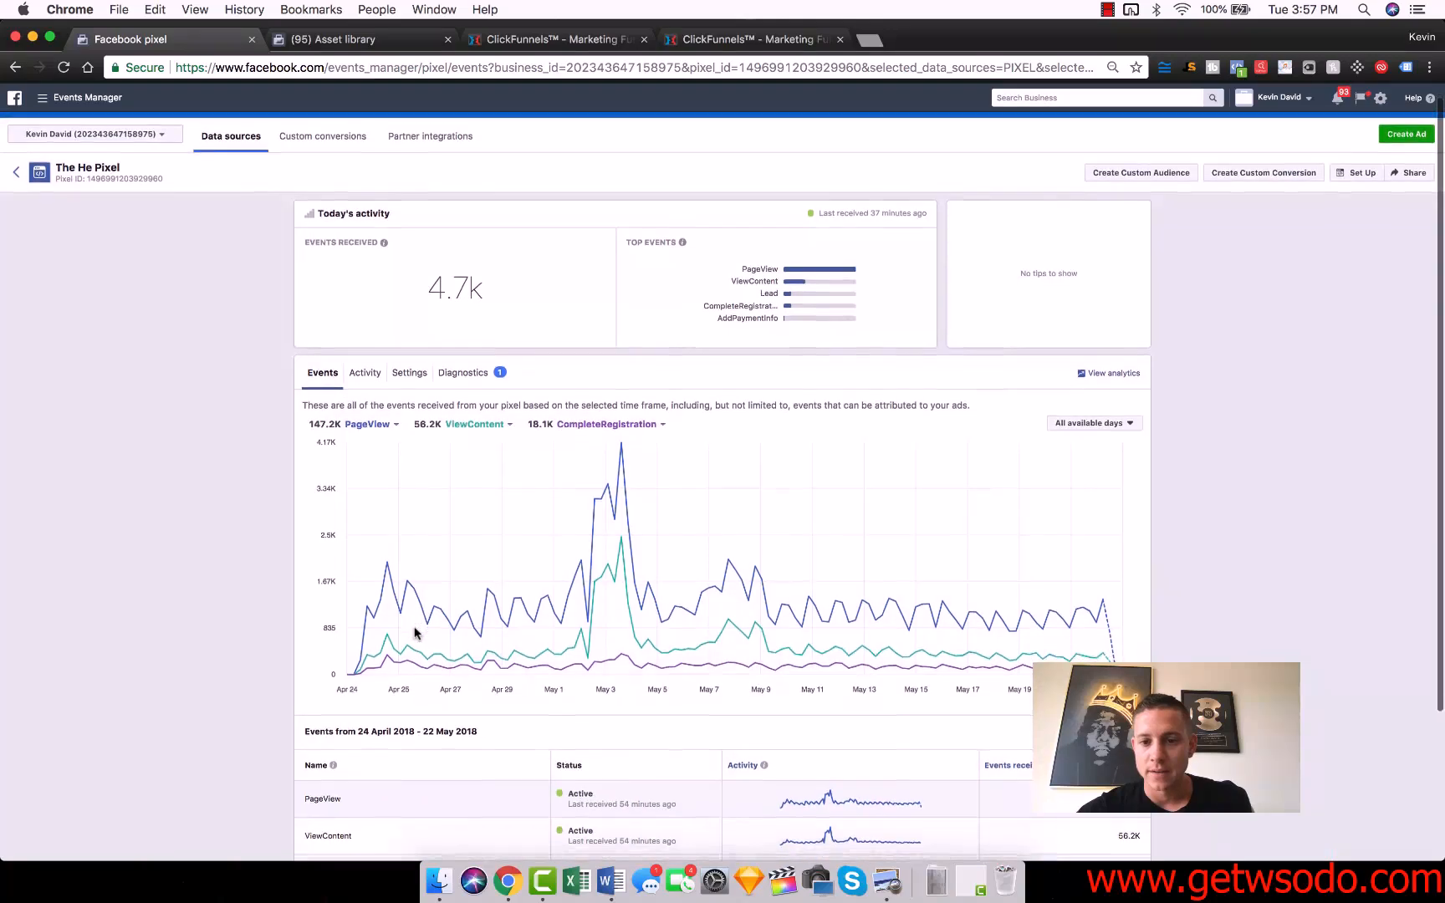
scroll(419, 642, down, 5)
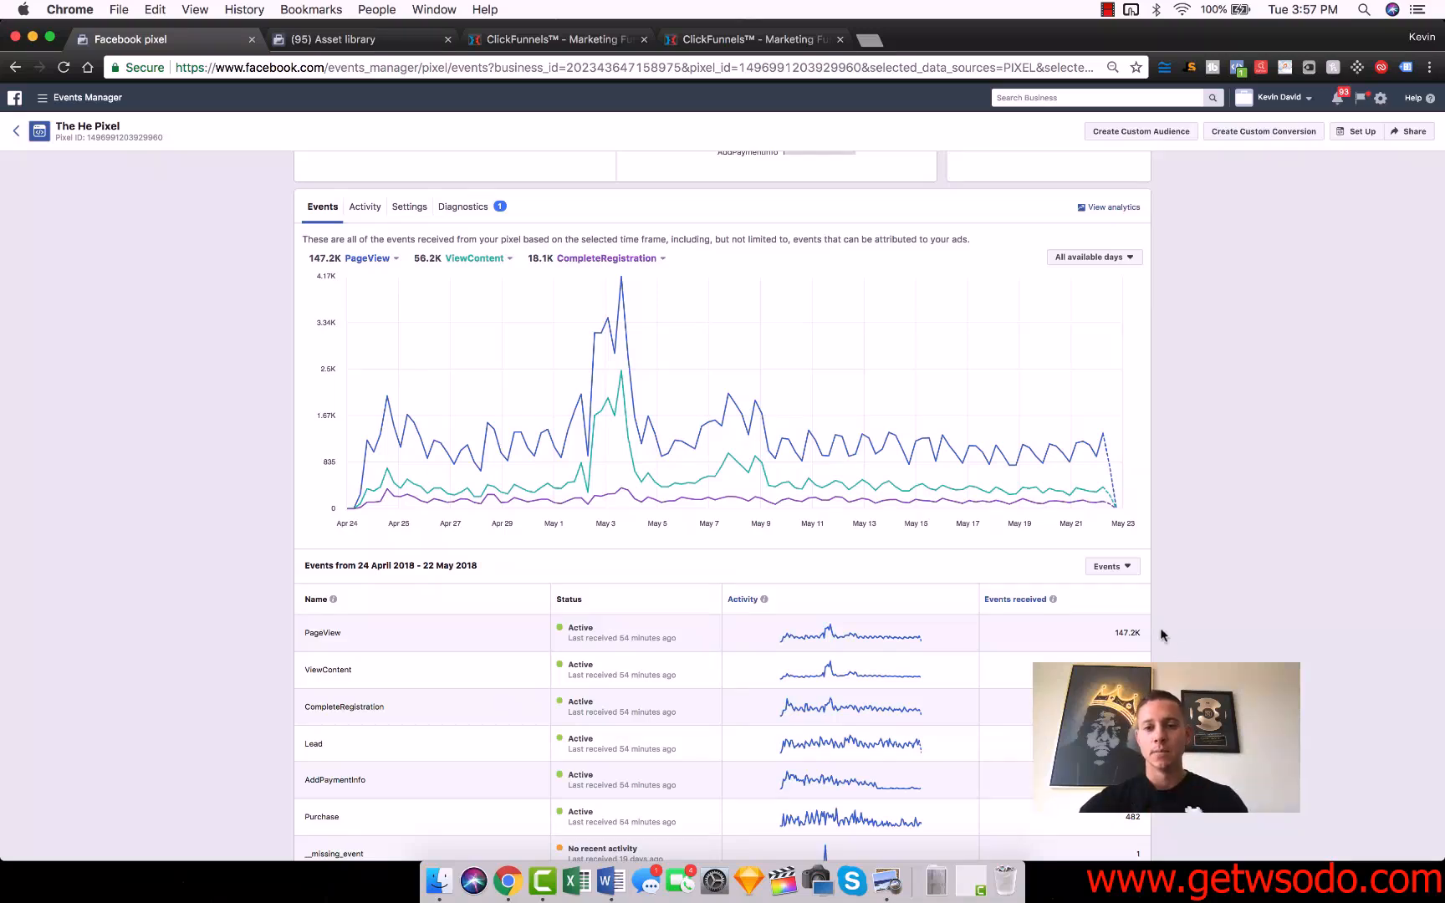
Review the pixel's event activity chart and the table of received events.
scroll(1207, 606, up, 3)
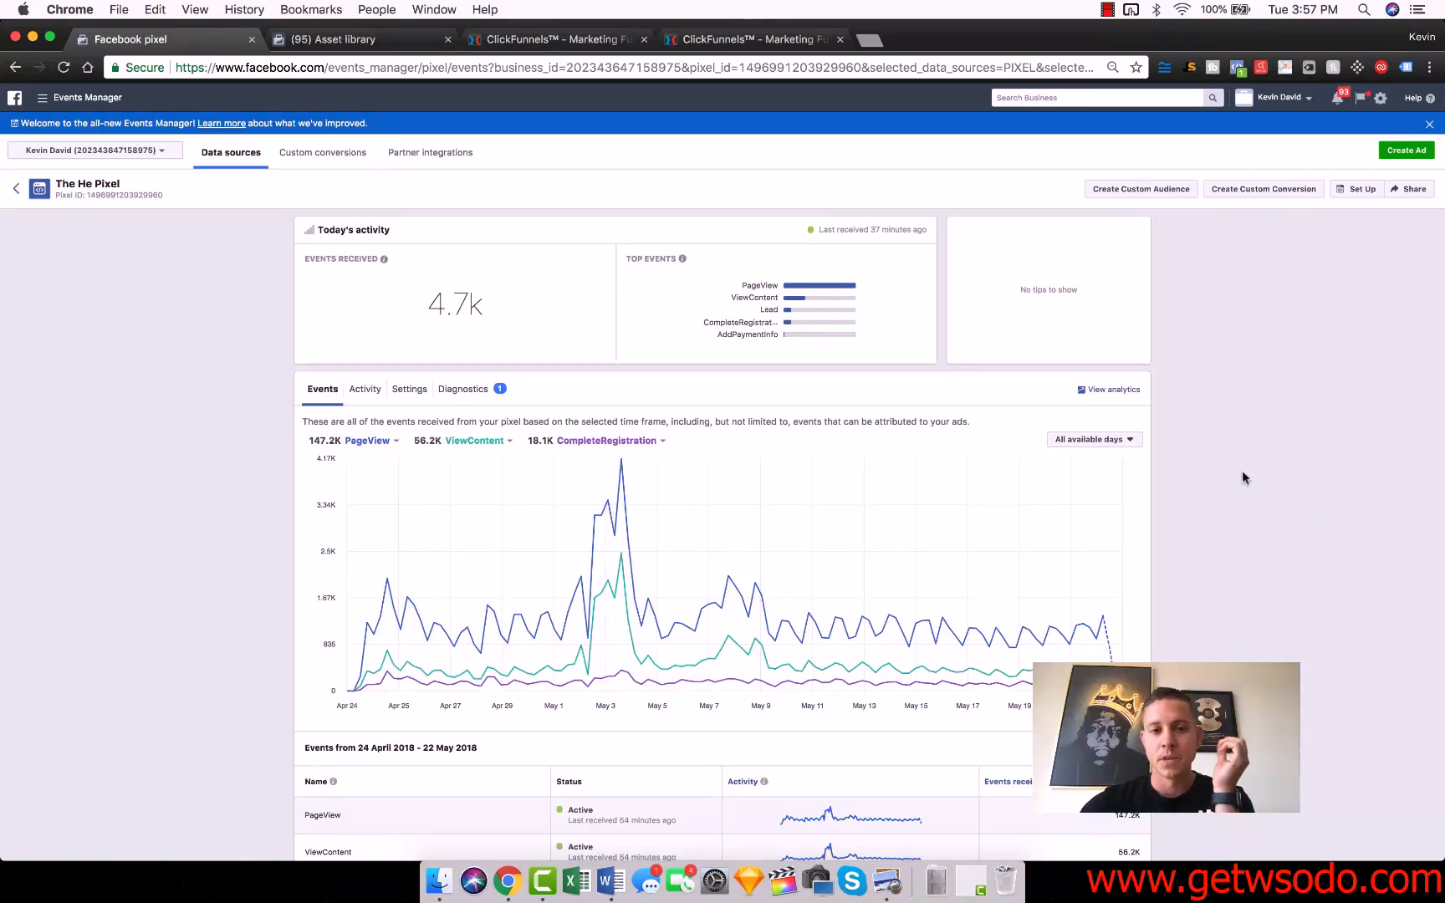
scroll(1242, 473, down, 1)
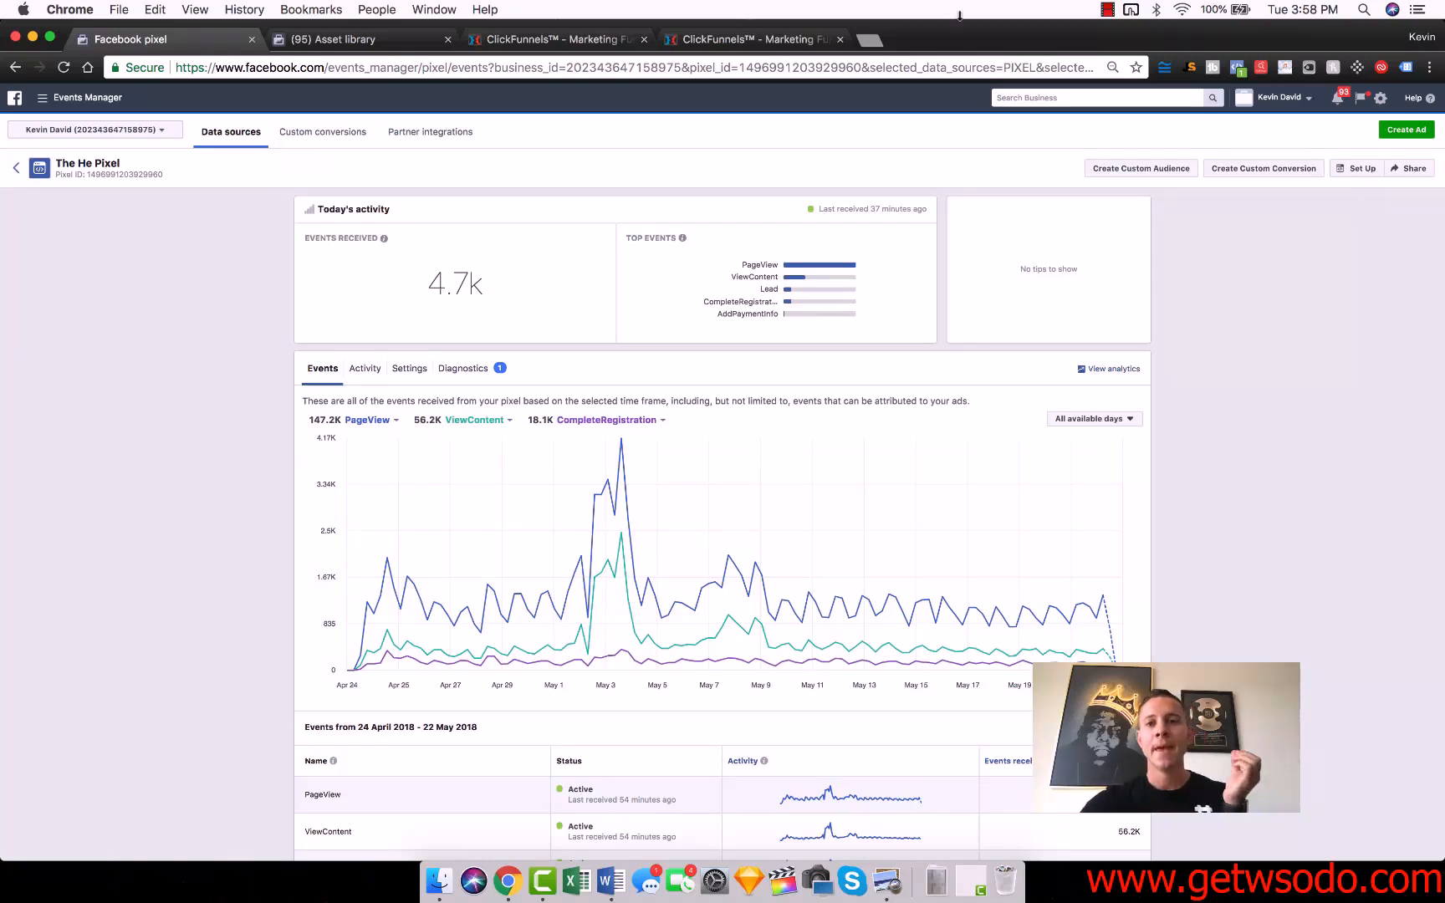
Show the module PDF beside the browser, highlight the heading on audiences for making lookalikes, and restore the full-width browser window.
drag(970, 30, 1444, 259)
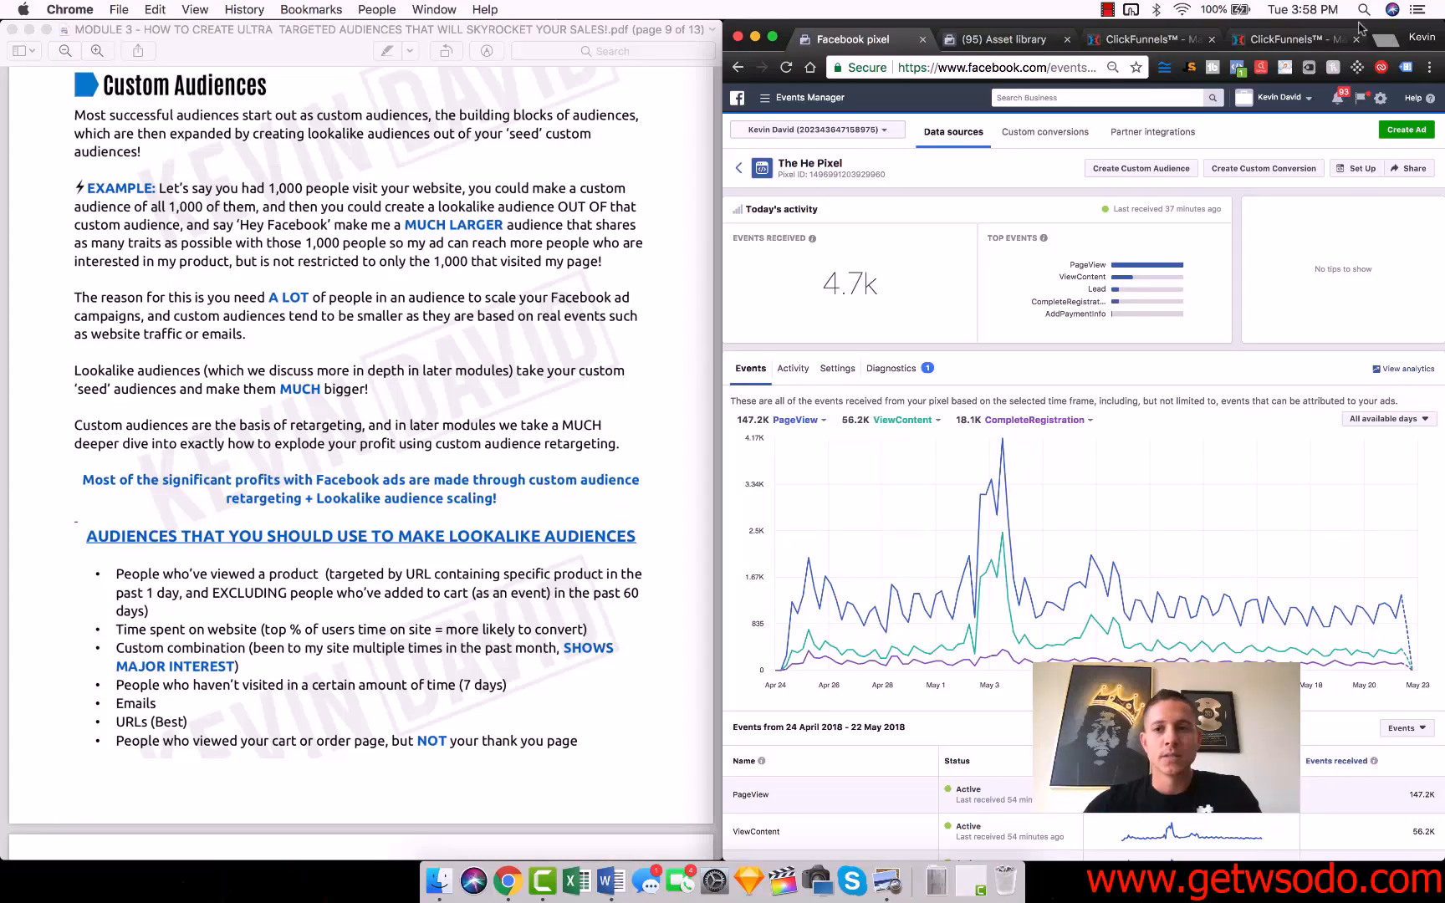
click(134, 648)
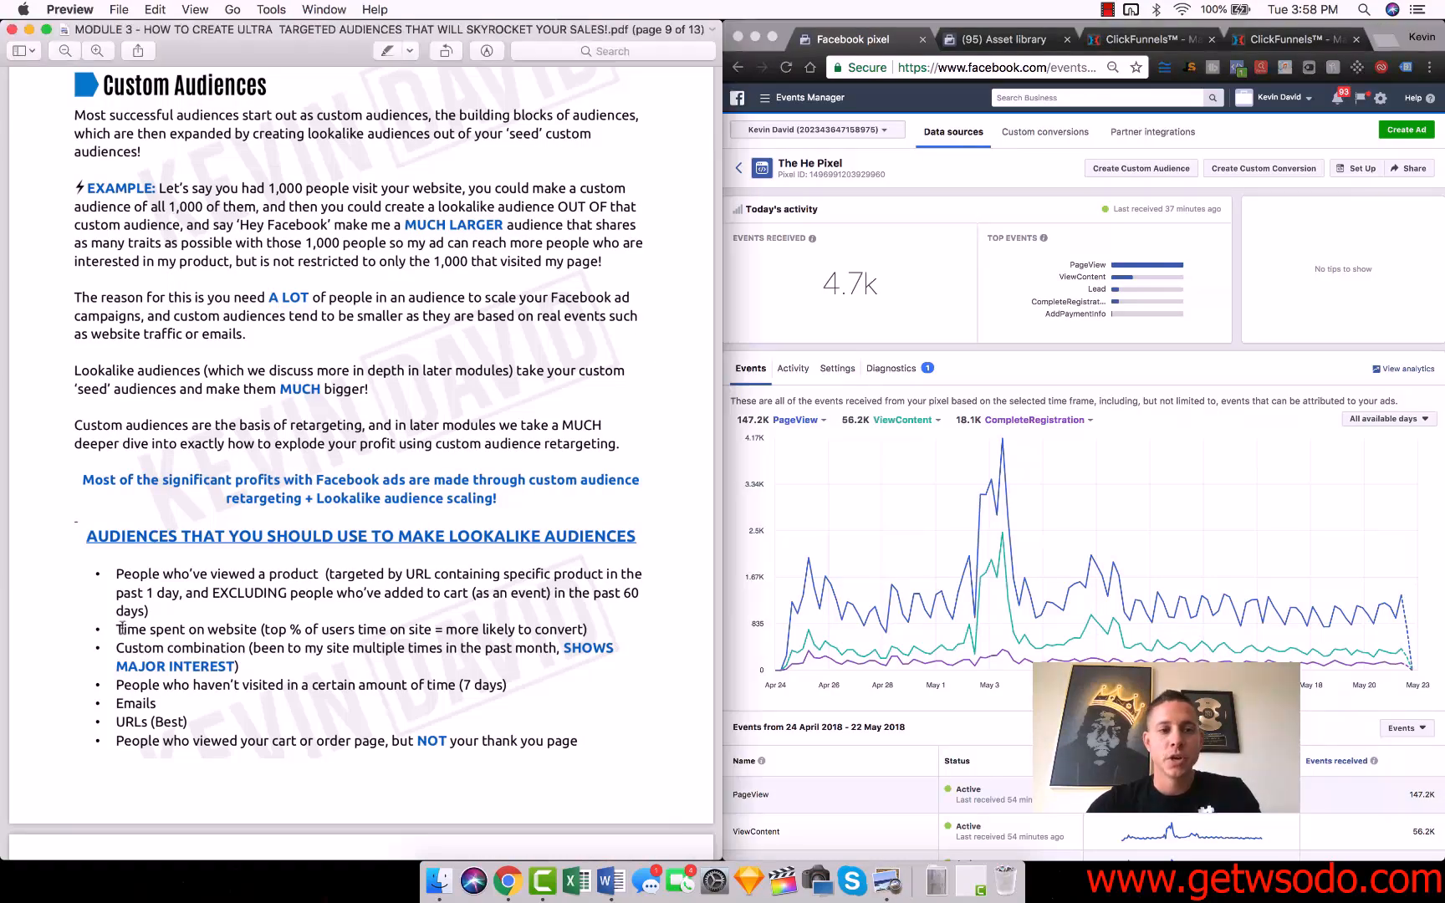
triple_click(214, 536)
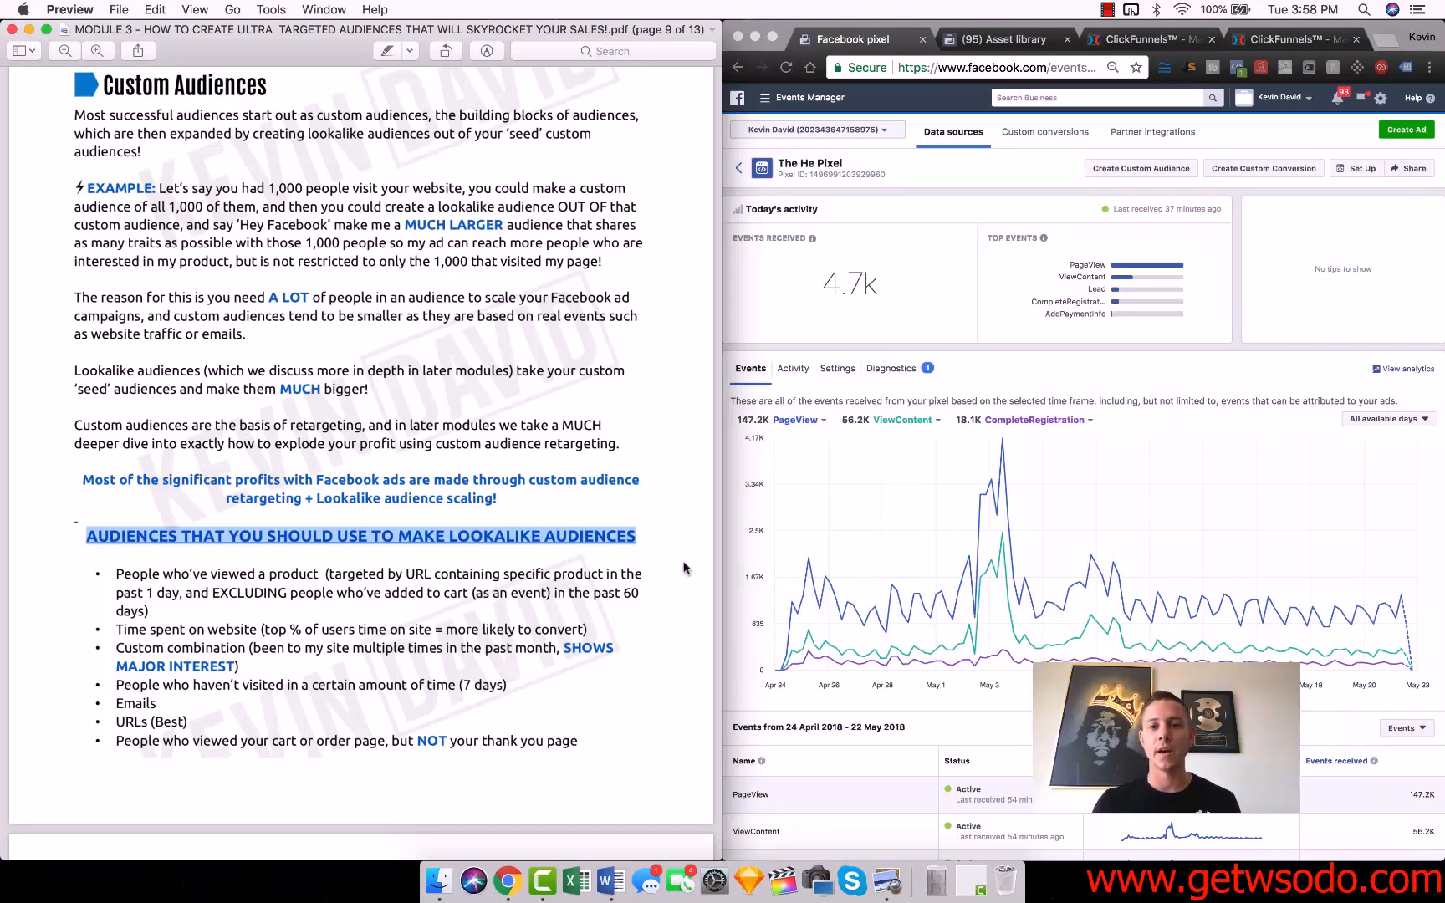
click(743, 461)
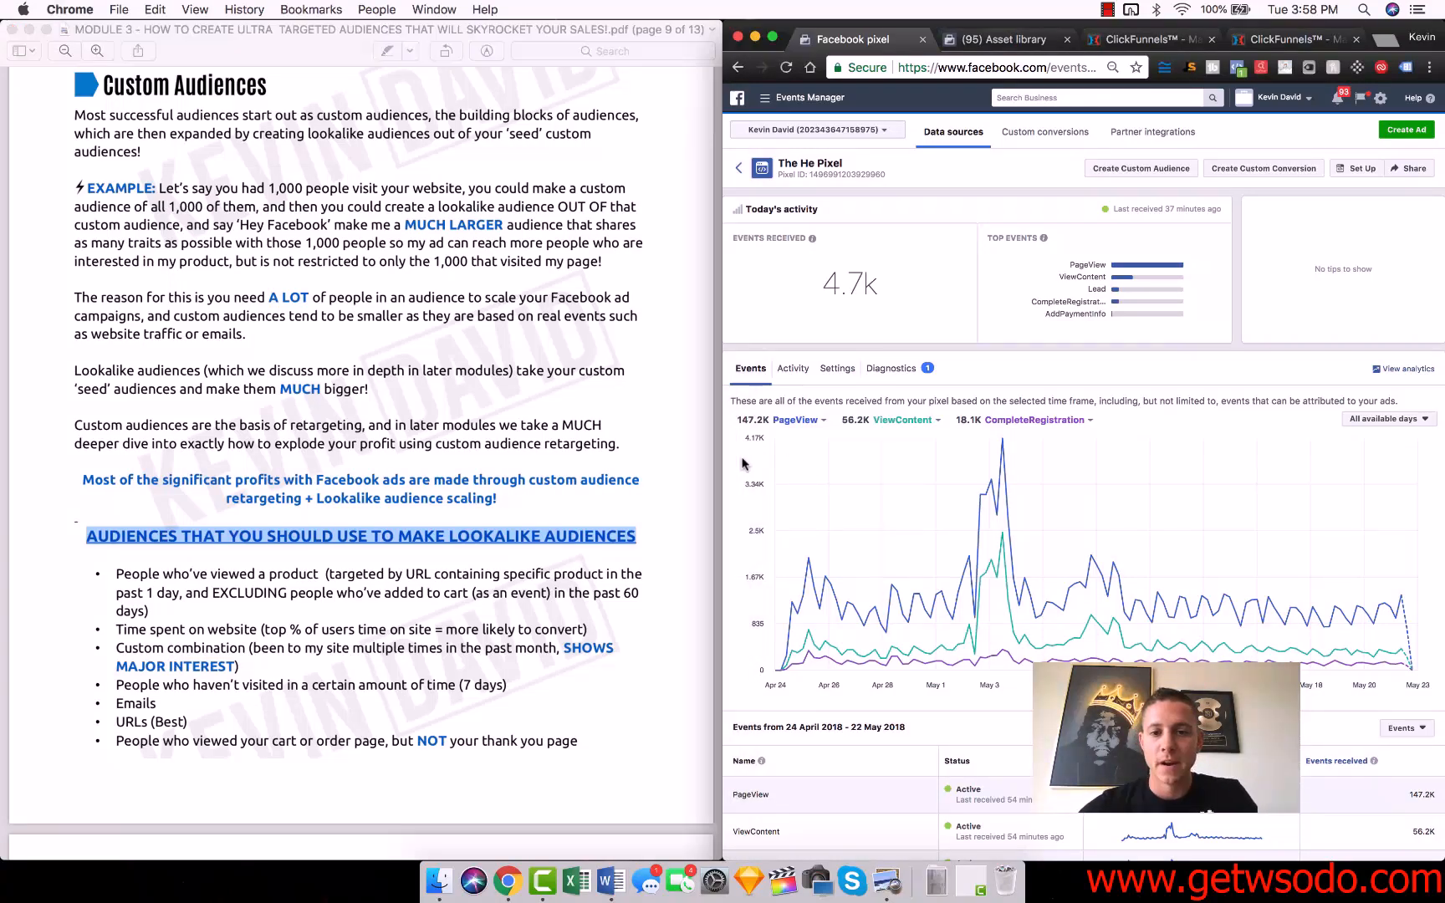
drag(1381, 28, 1279, 9)
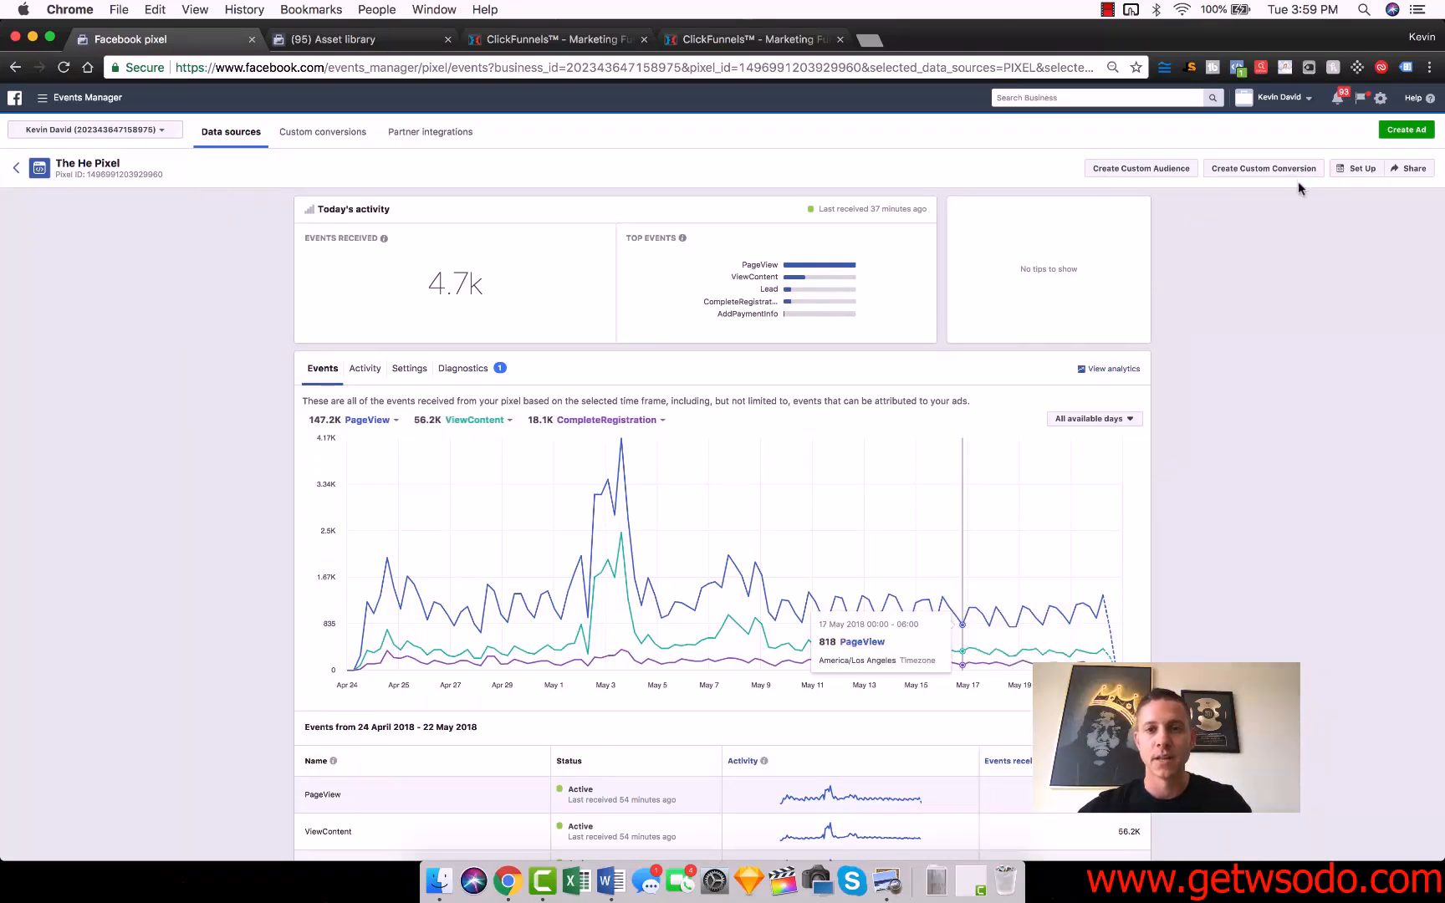
Switch to the Asset library's audiences page and view the source options for creating a custom audience.
click(343, 39)
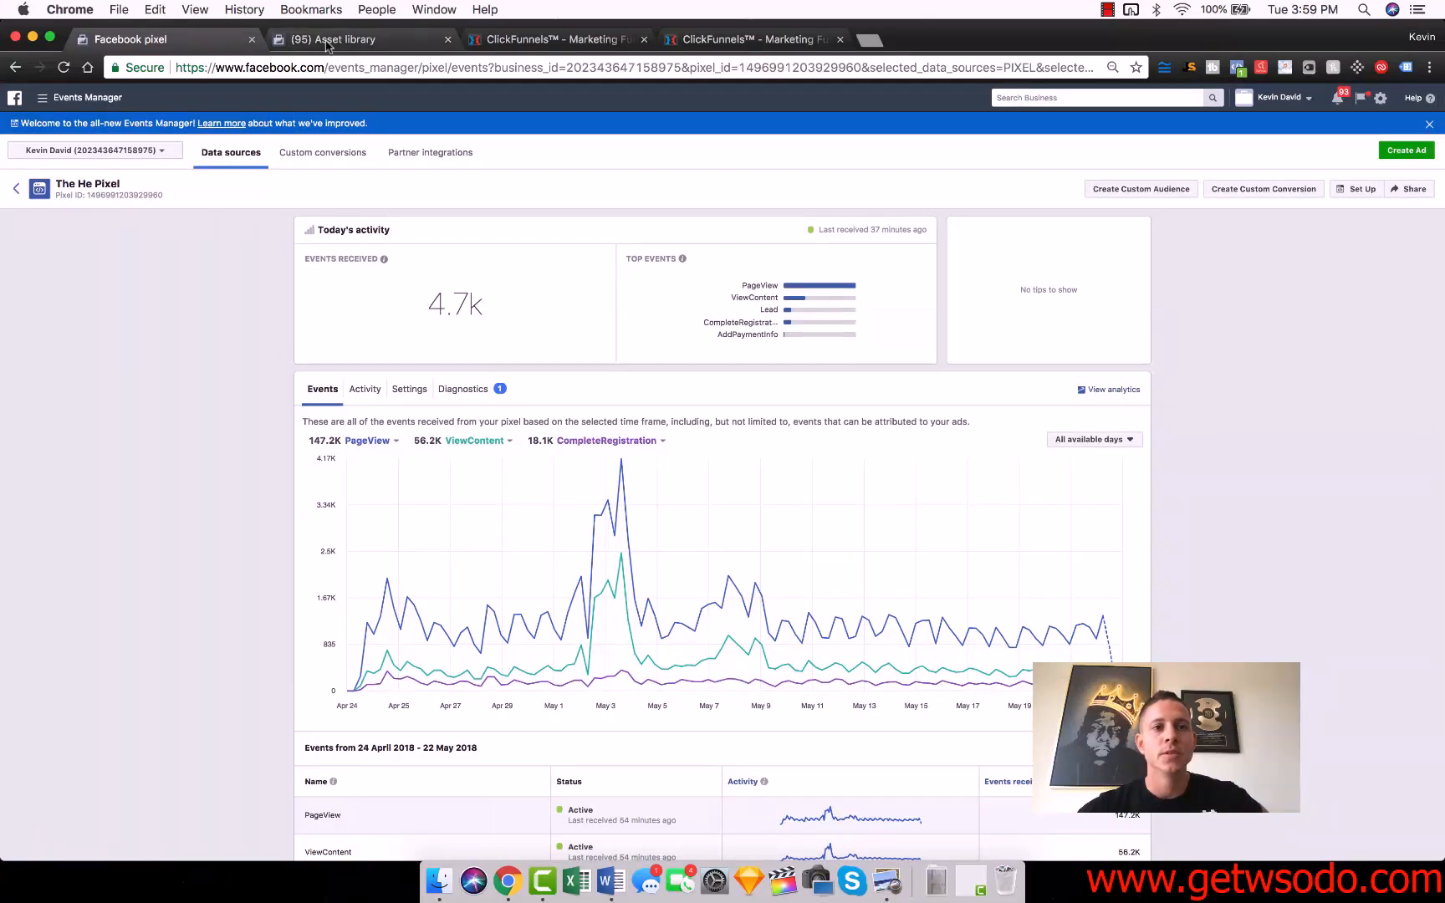
mouse_move(36, 98)
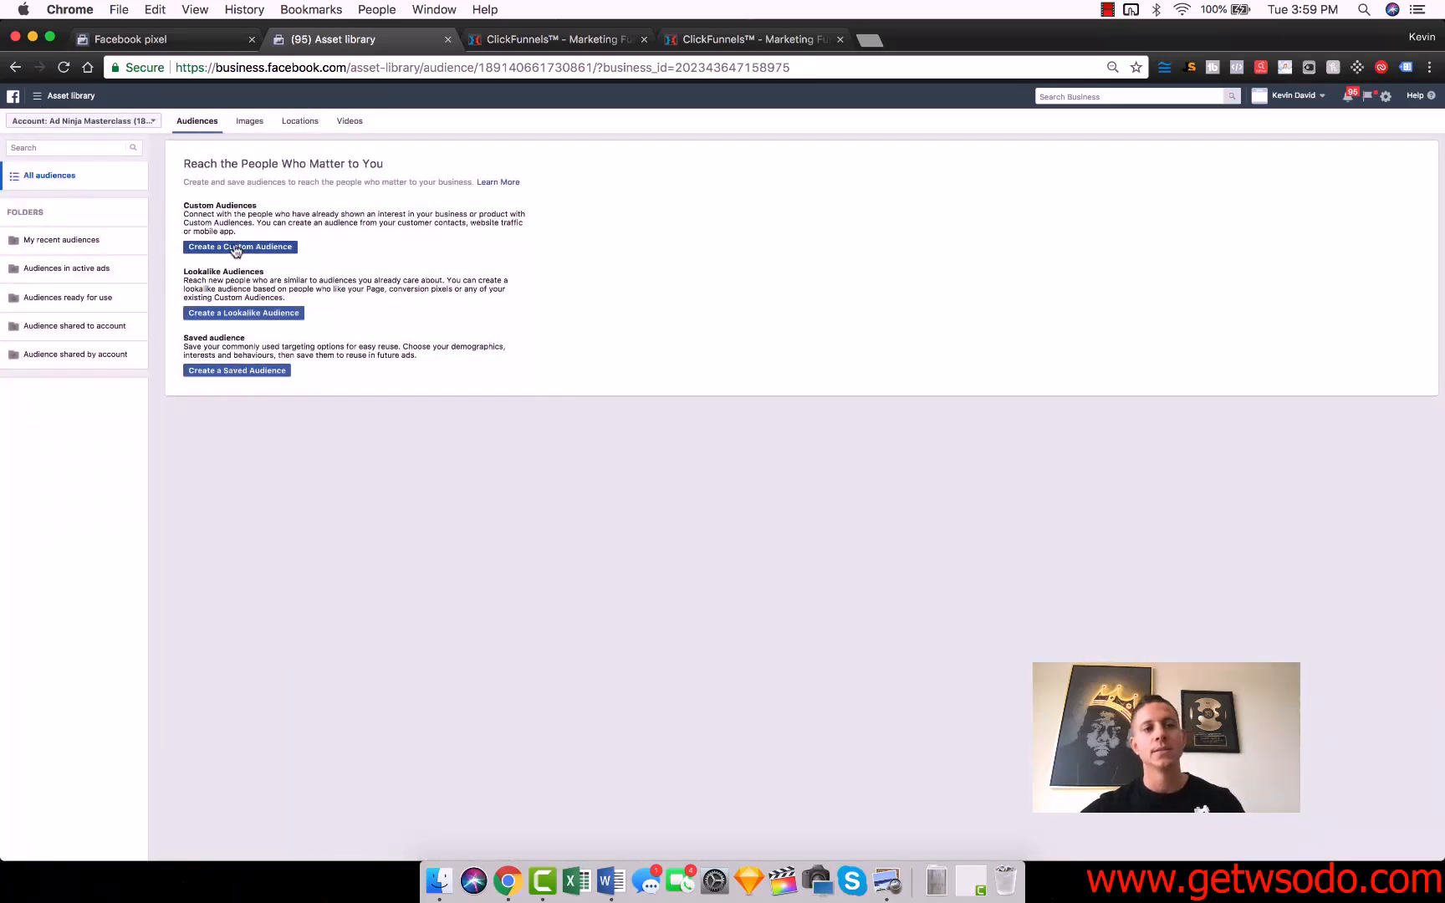
click(237, 248)
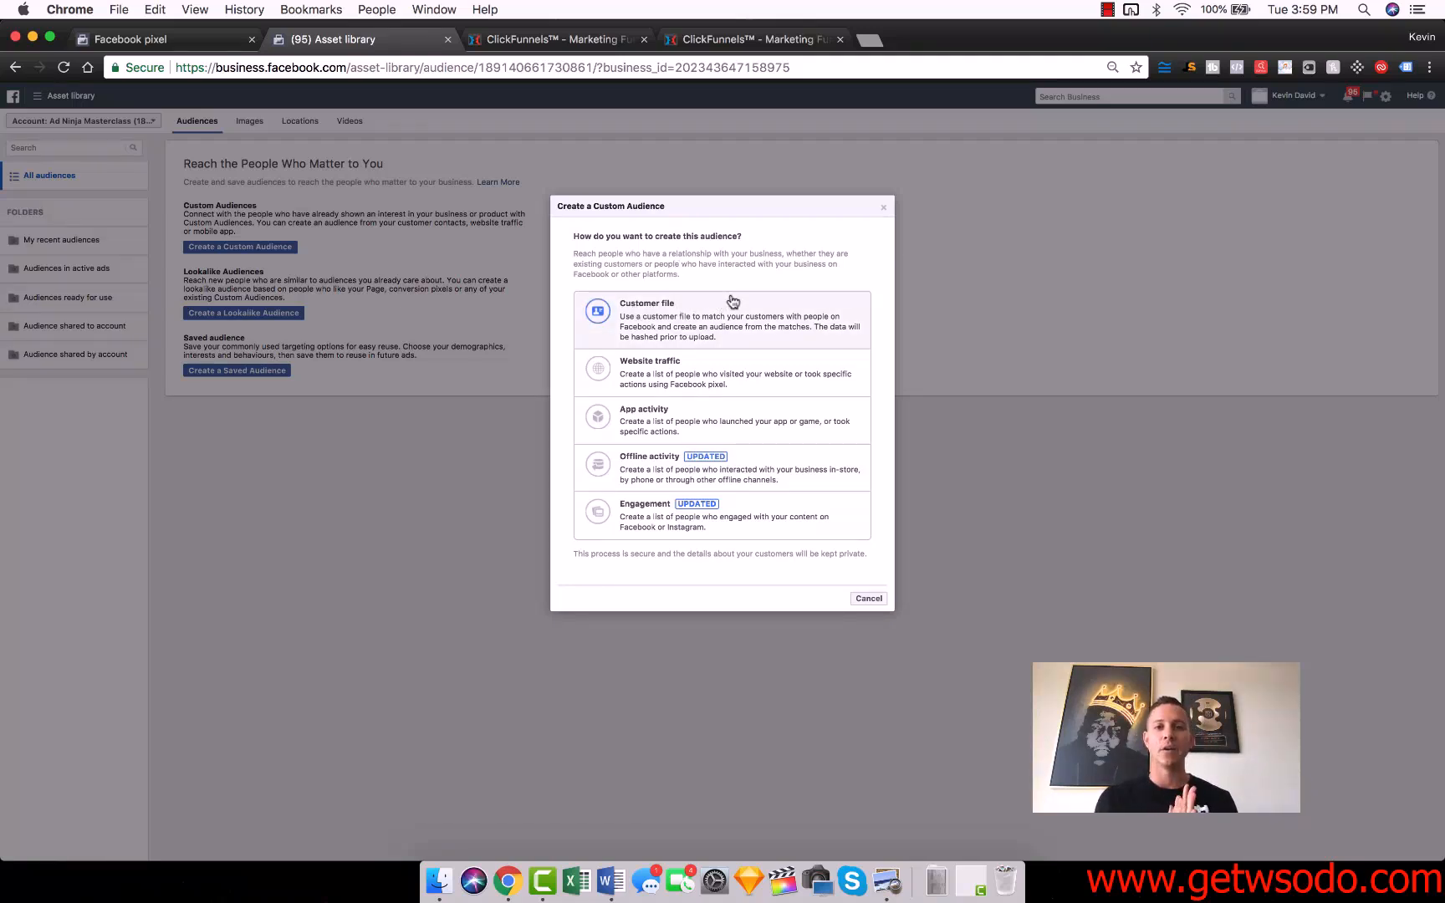
Switch to ClickFunnels, preview the Viral Launch Cheatsheet page and submit its prefilled opt-in form.
click(548, 42)
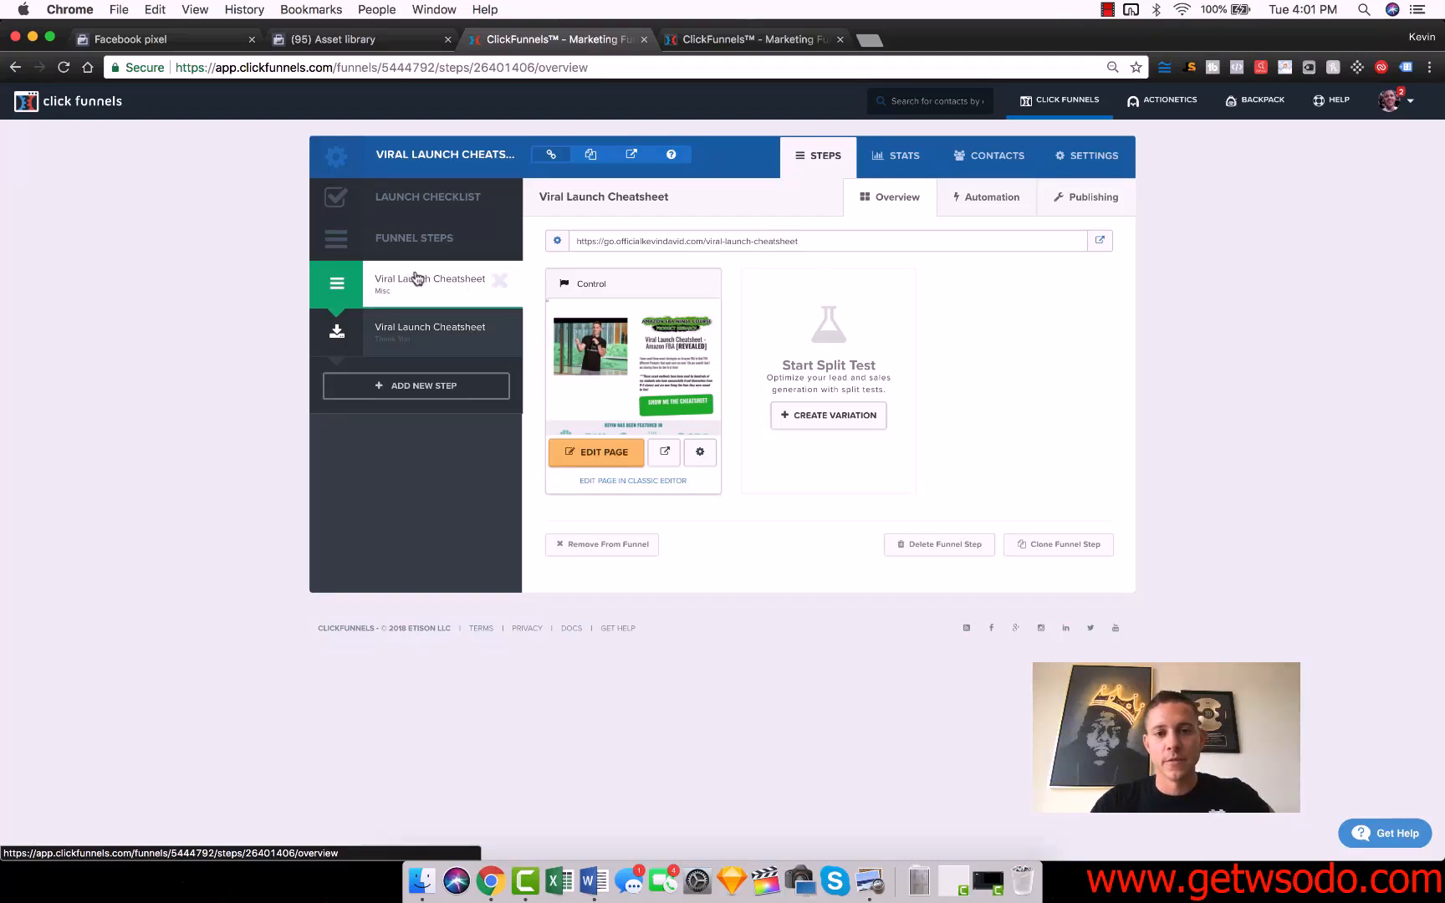
click(666, 450)
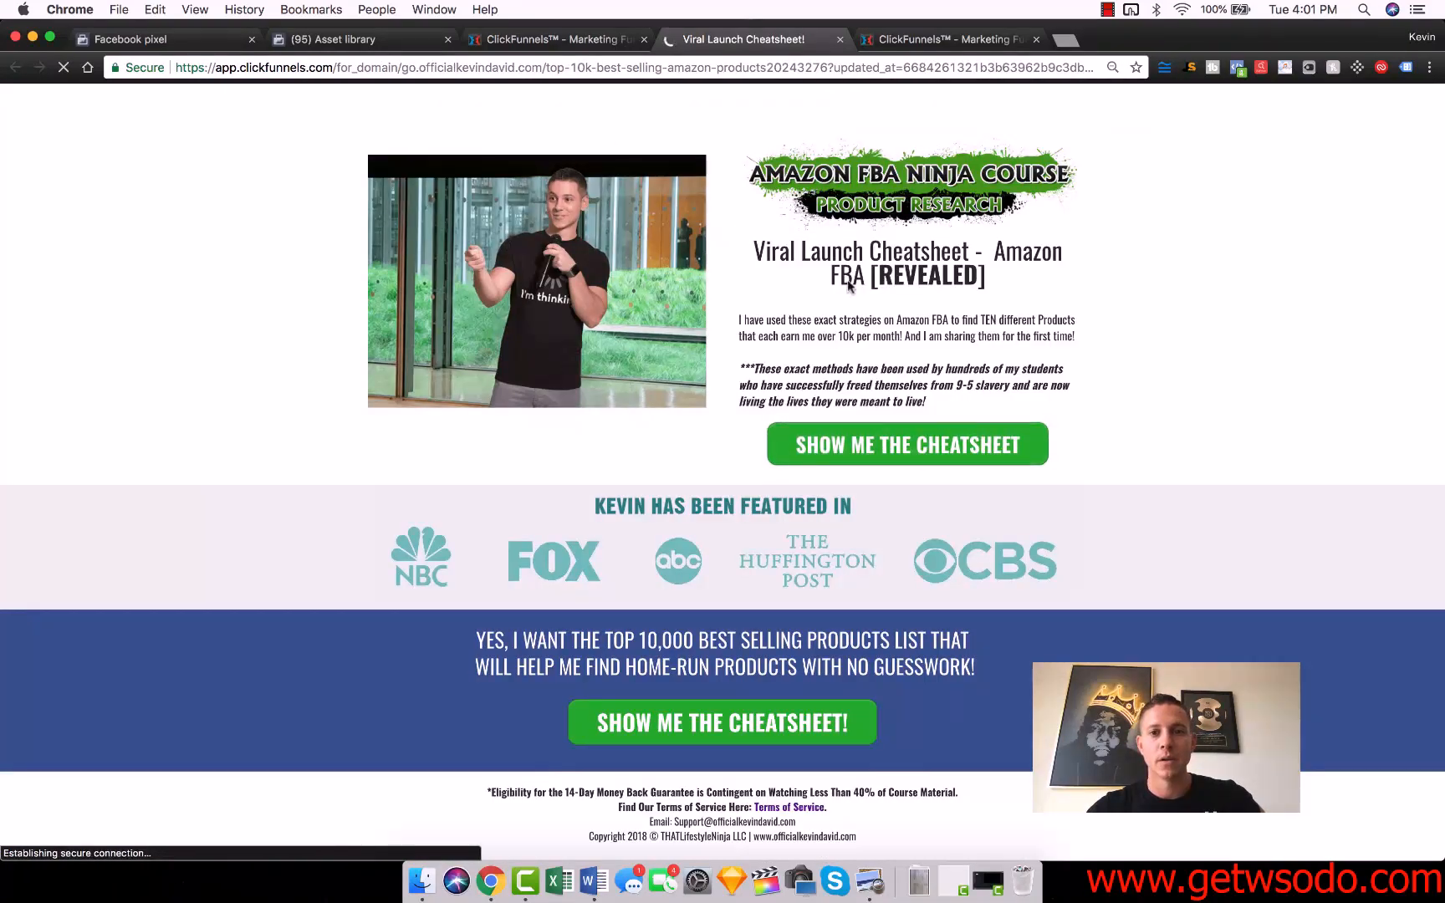
click(918, 453)
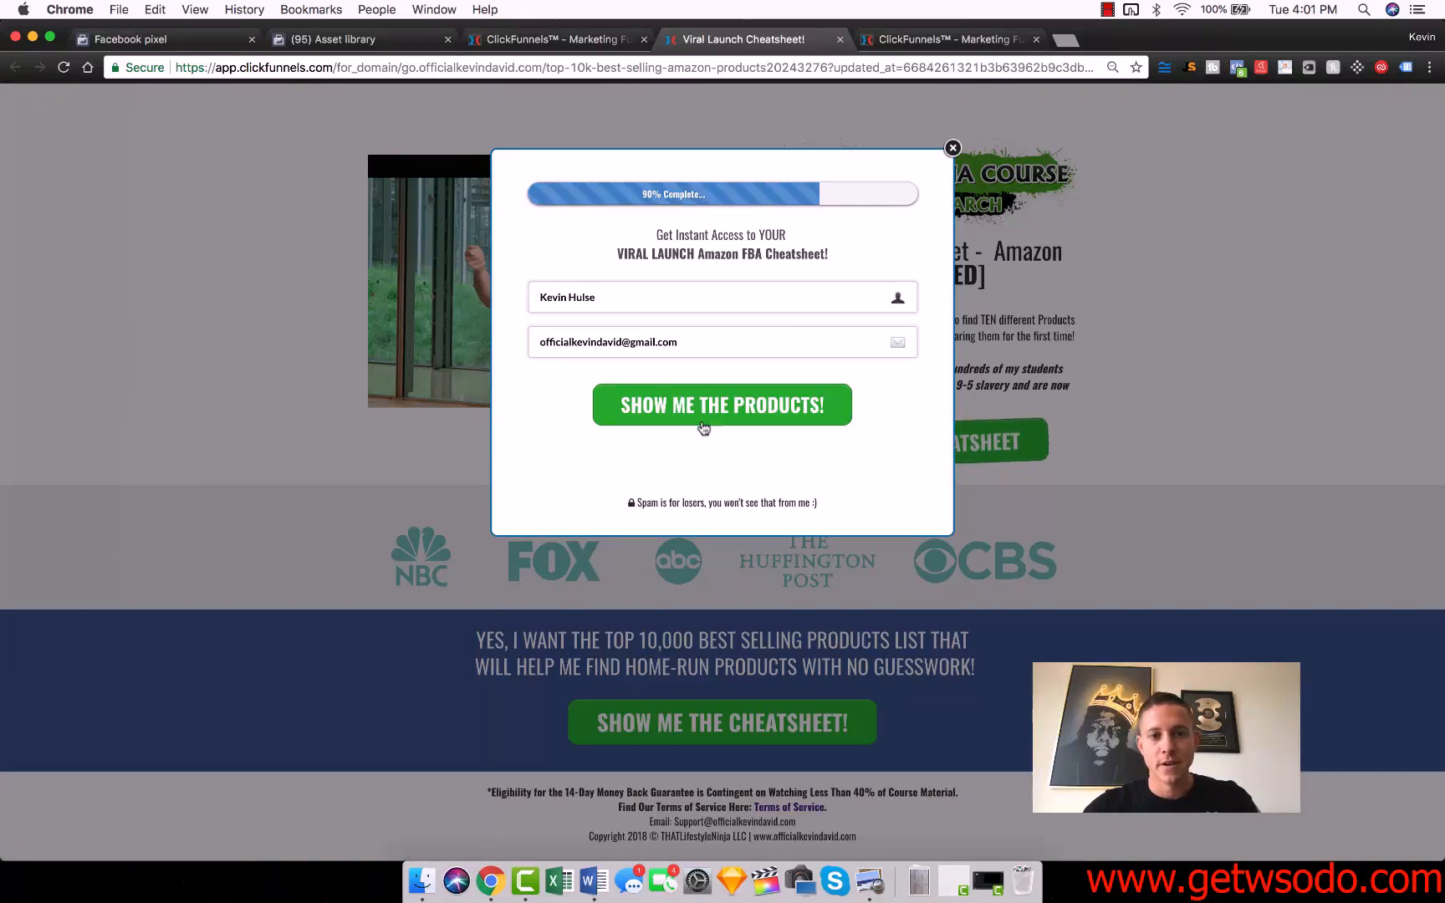
click(670, 389)
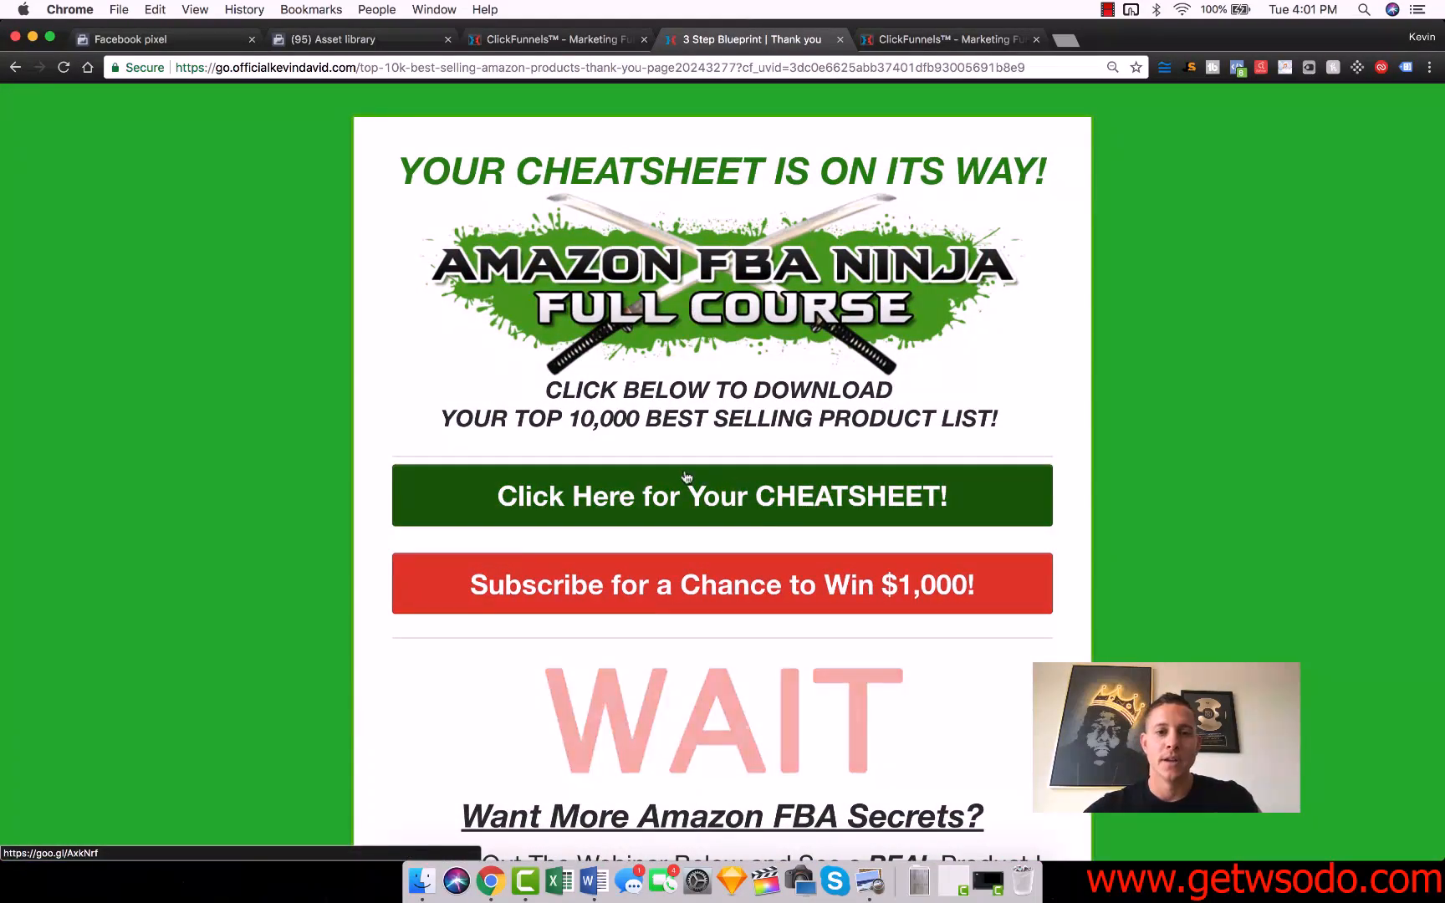
Look over the thank-you page and close the funnel preview.
scroll(1146, 438, down, 5)
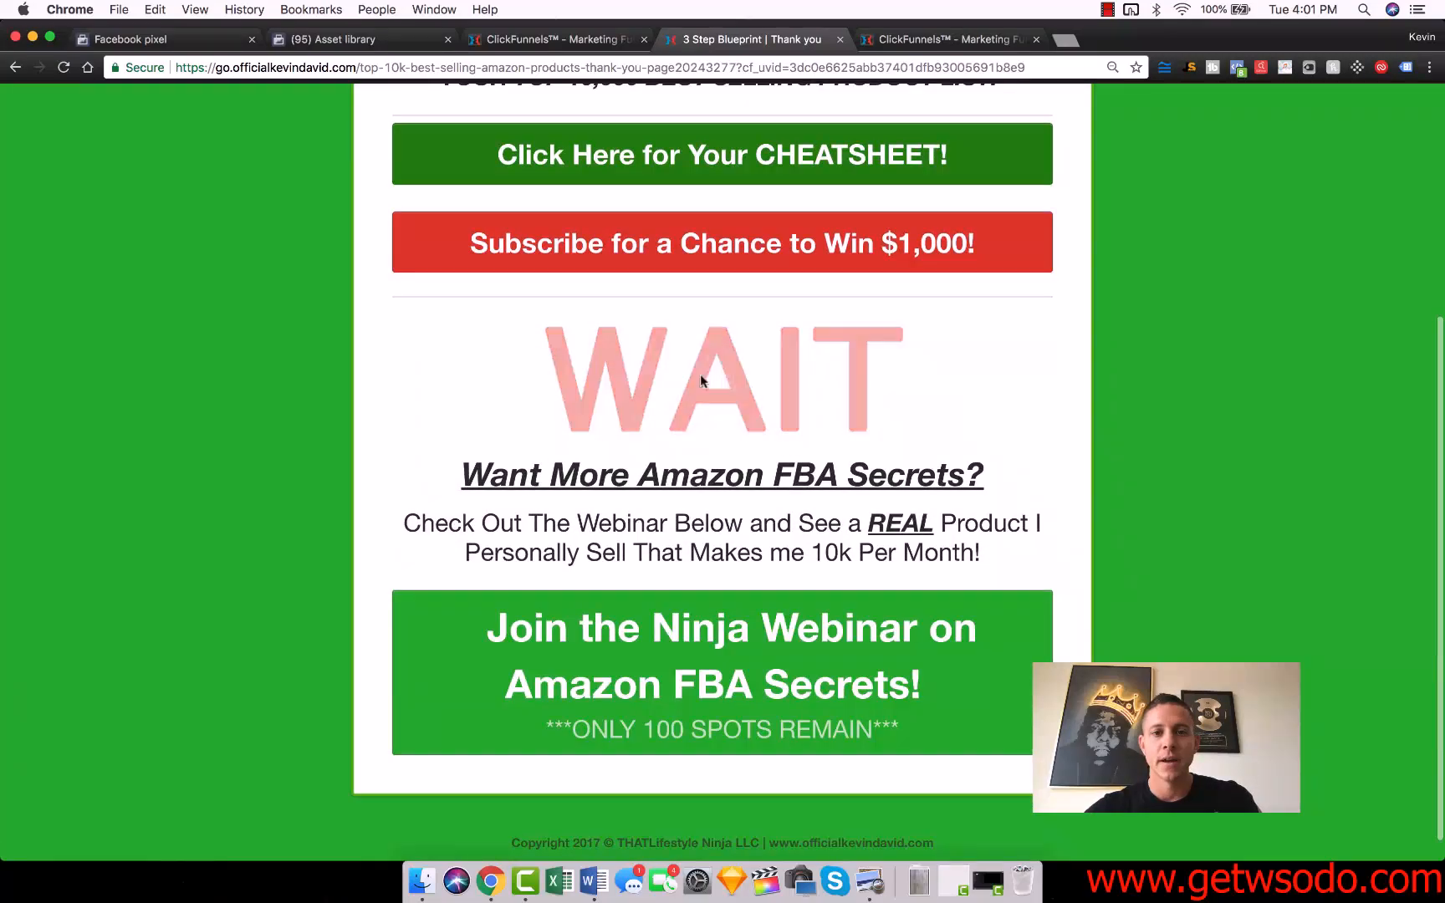
scroll(726, 663, up, 5)
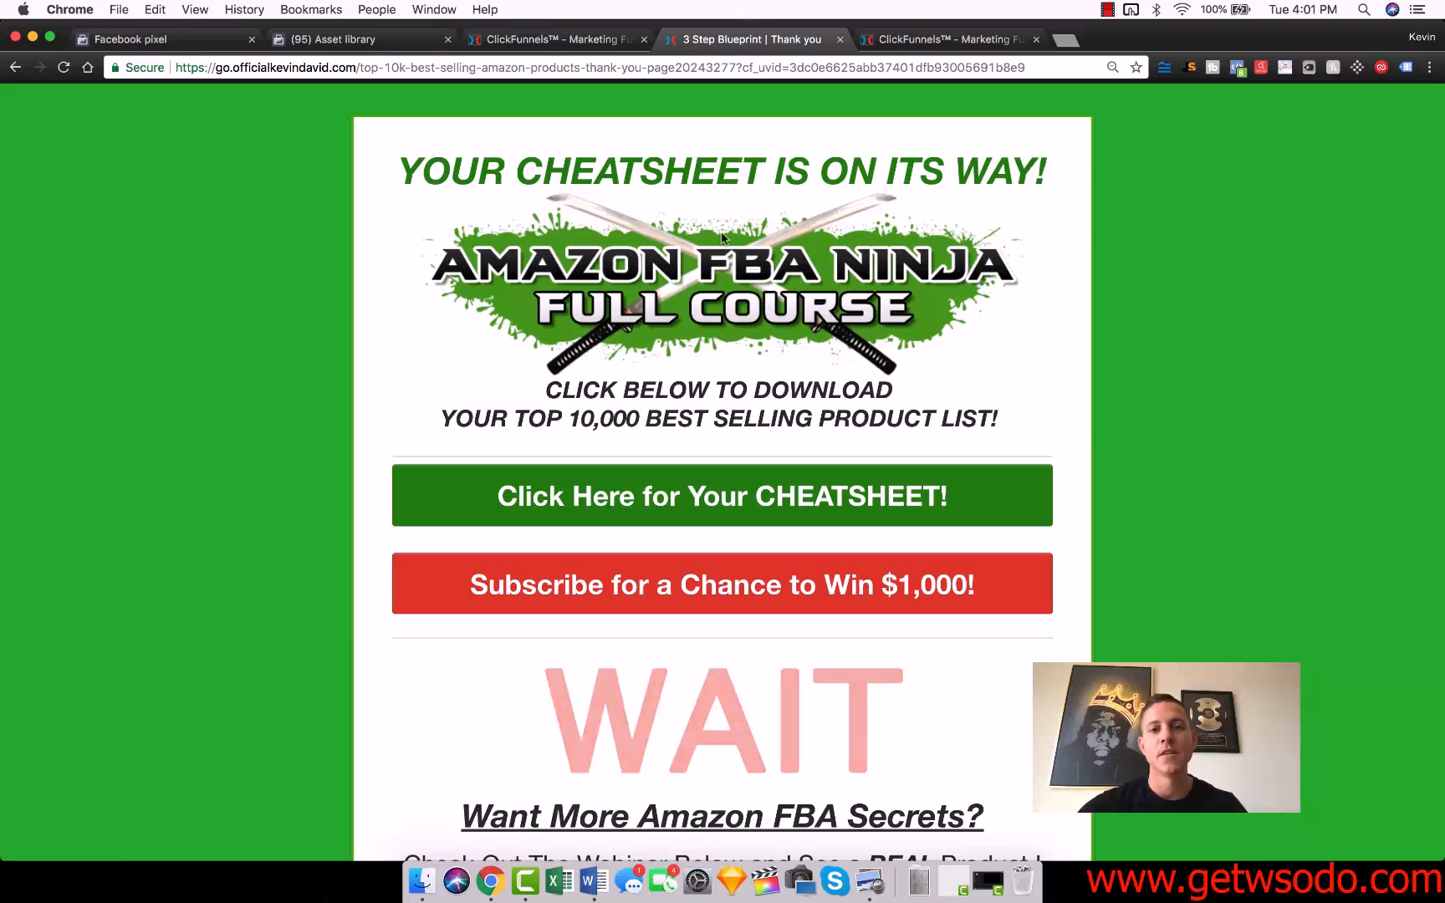
key(super+w)
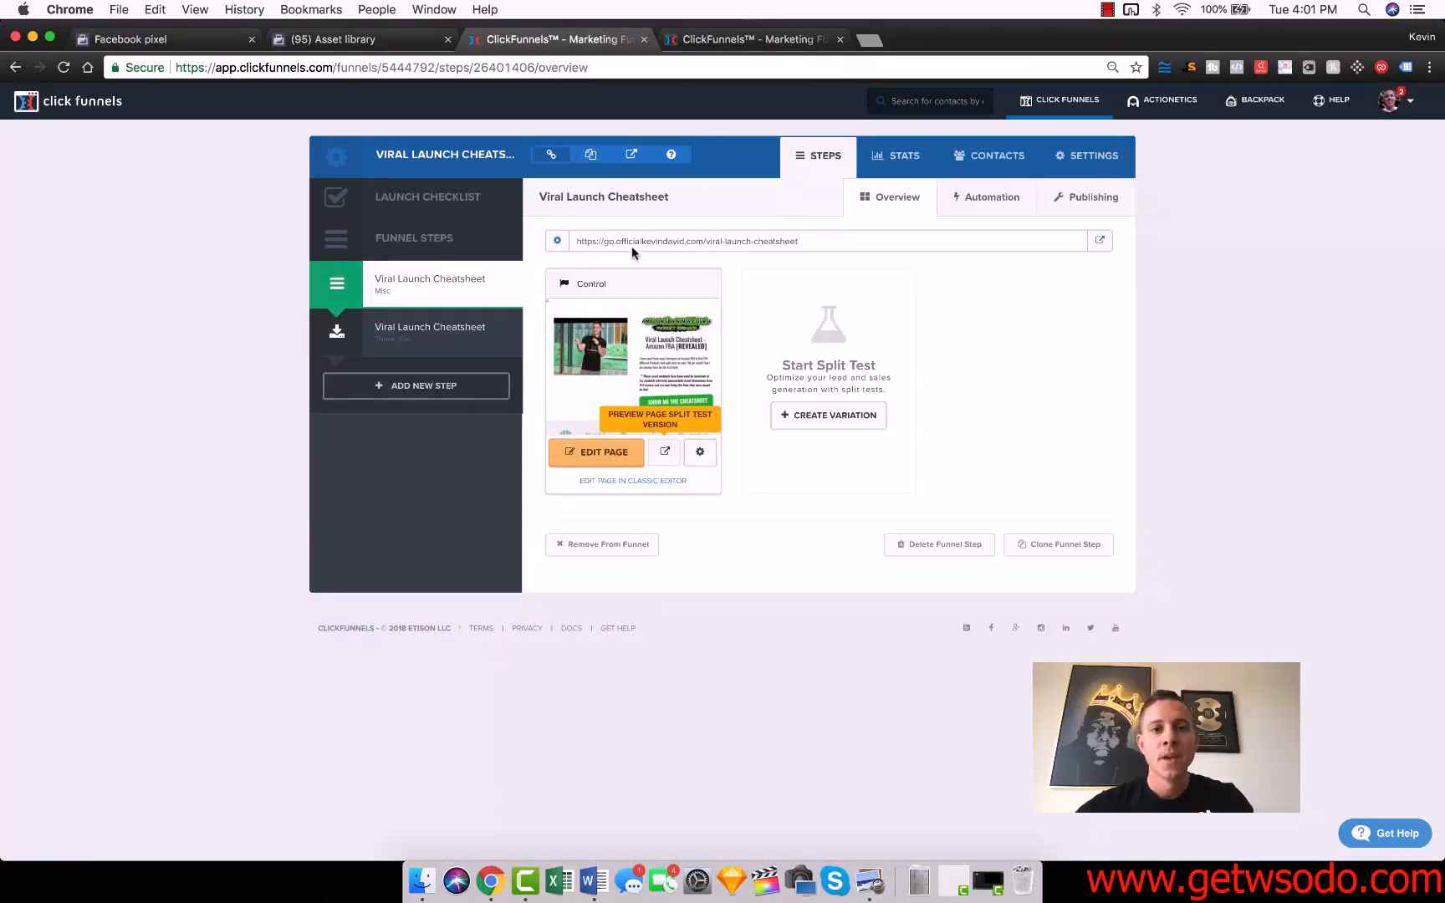
Export the Viral Launch Cheatsheet funnel's contacts for All Time and close the export dialog.
click(992, 159)
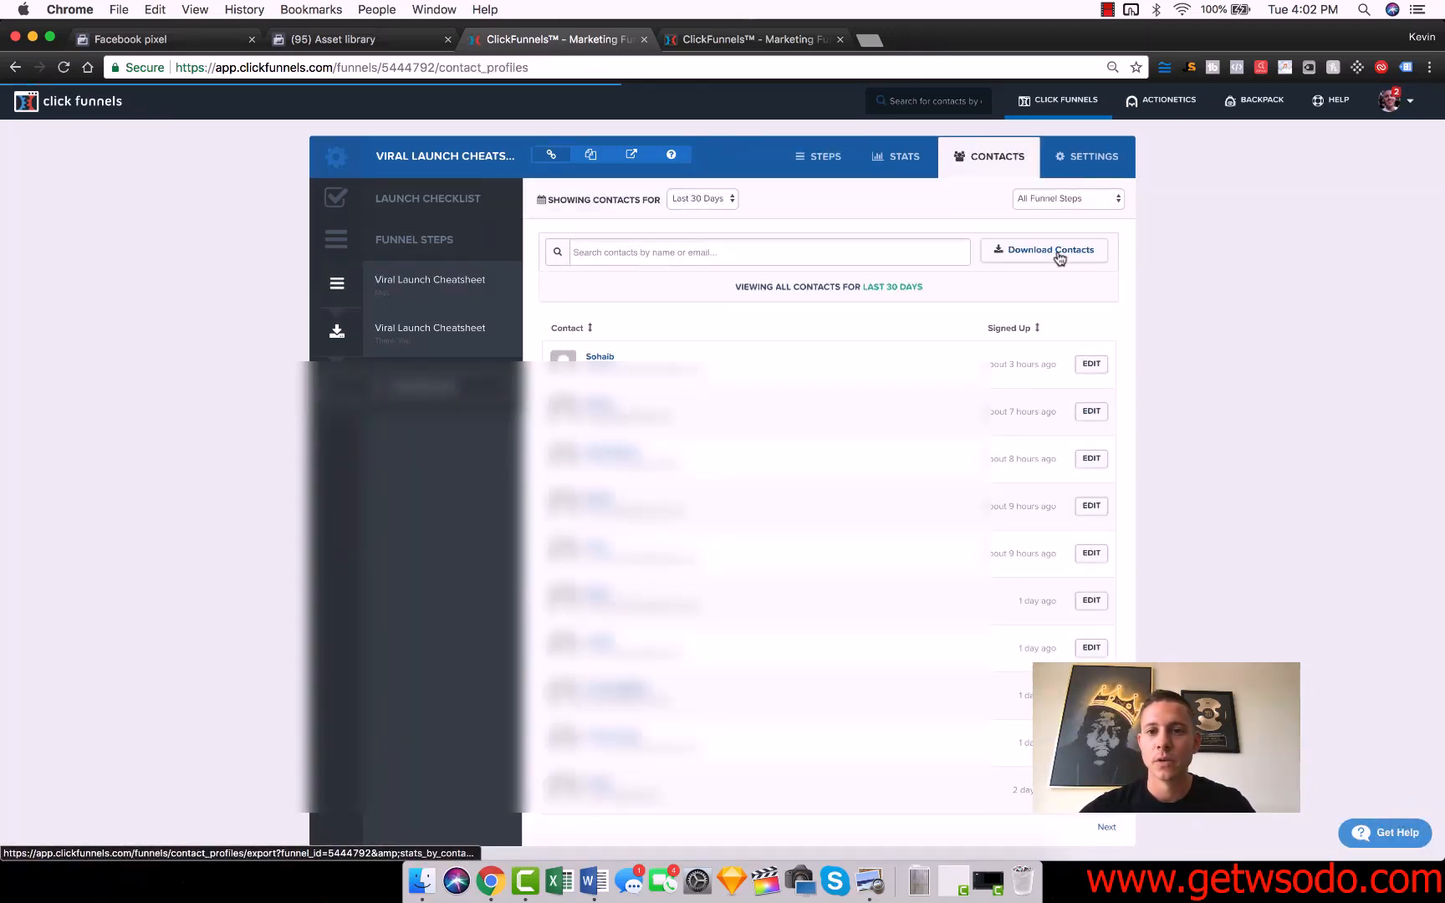
click(702, 199)
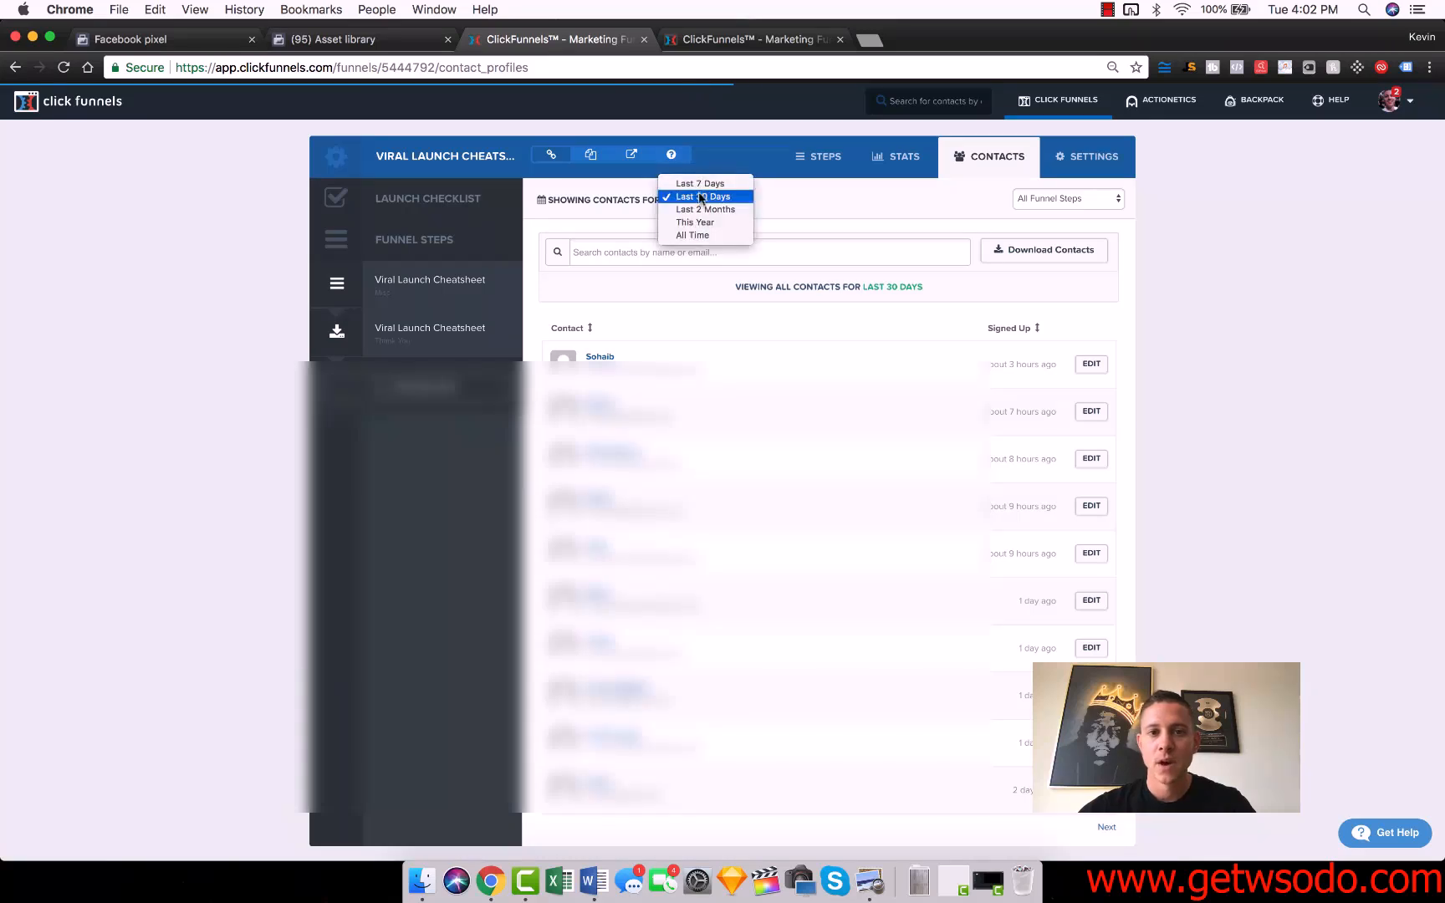
click(710, 235)
click(1037, 253)
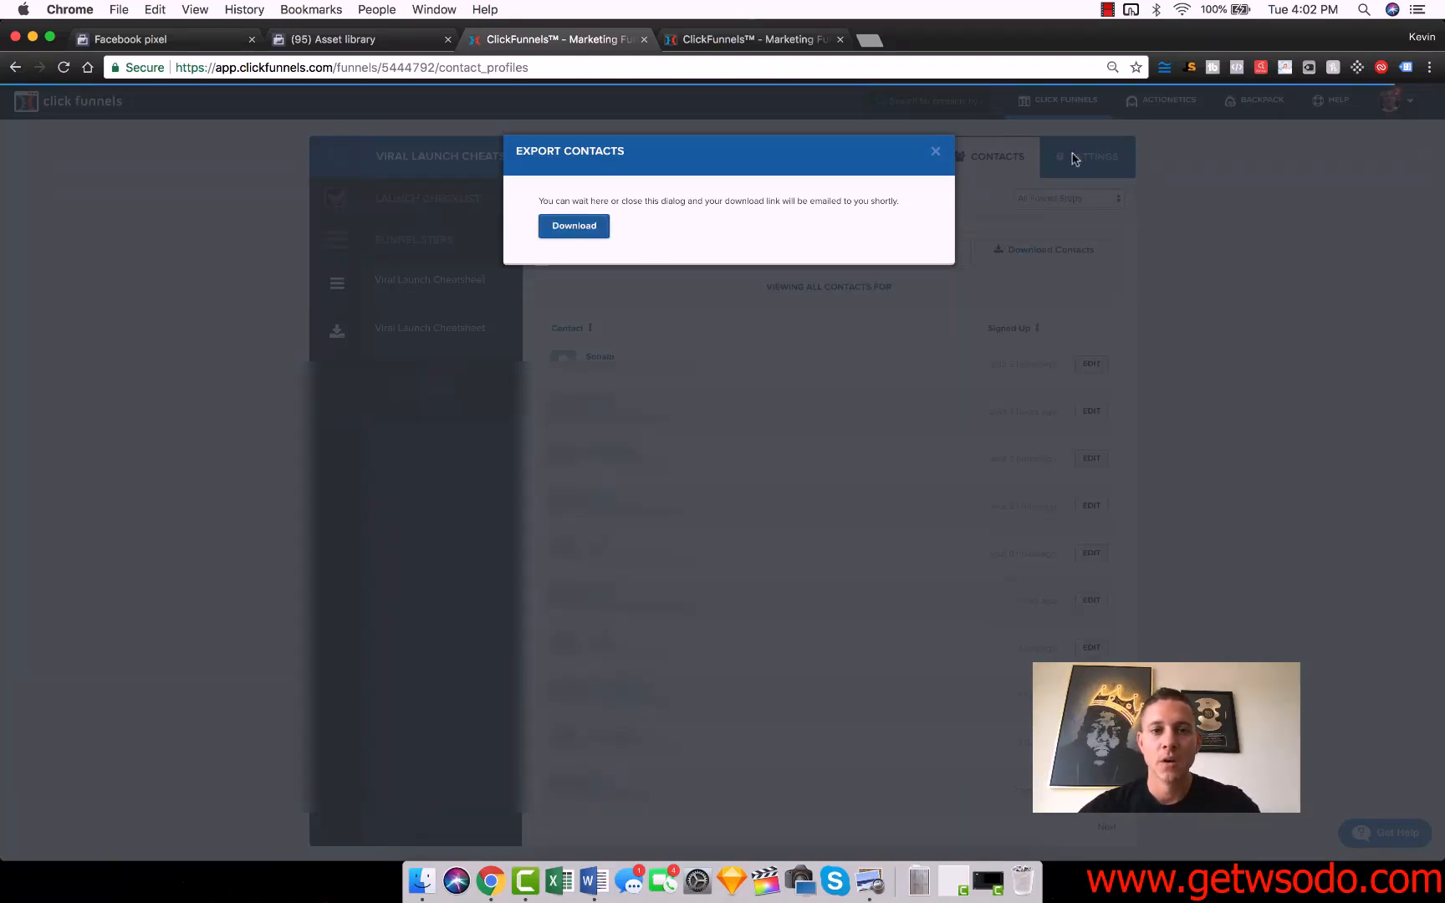
click(936, 155)
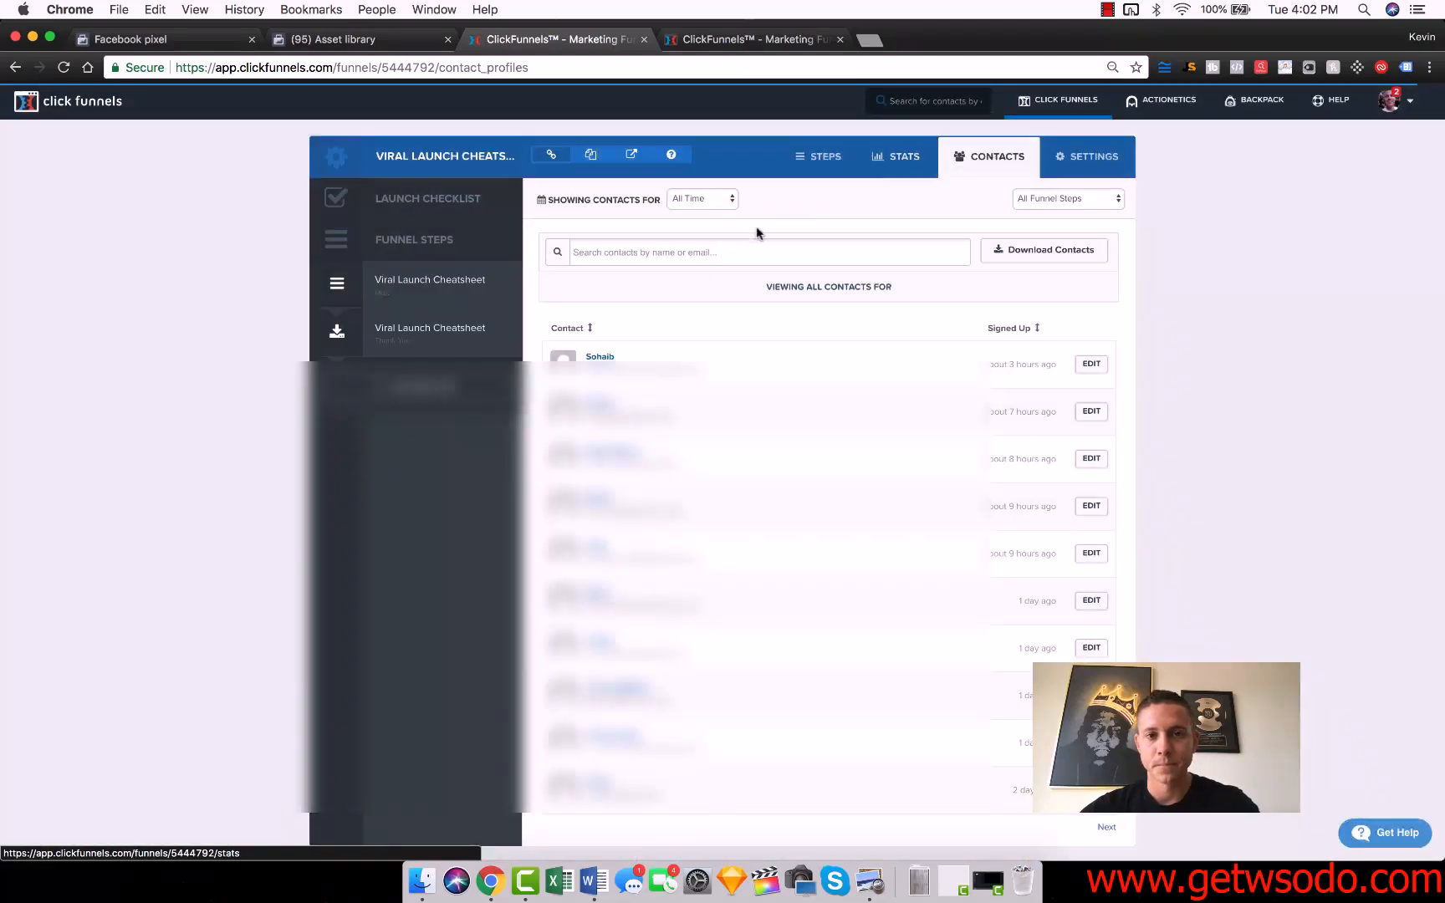
Expose the desktop beside the browser, start a custom audience from your own customer file in the Asset library, and download the file template.
drag(1440, 323, 841, 344)
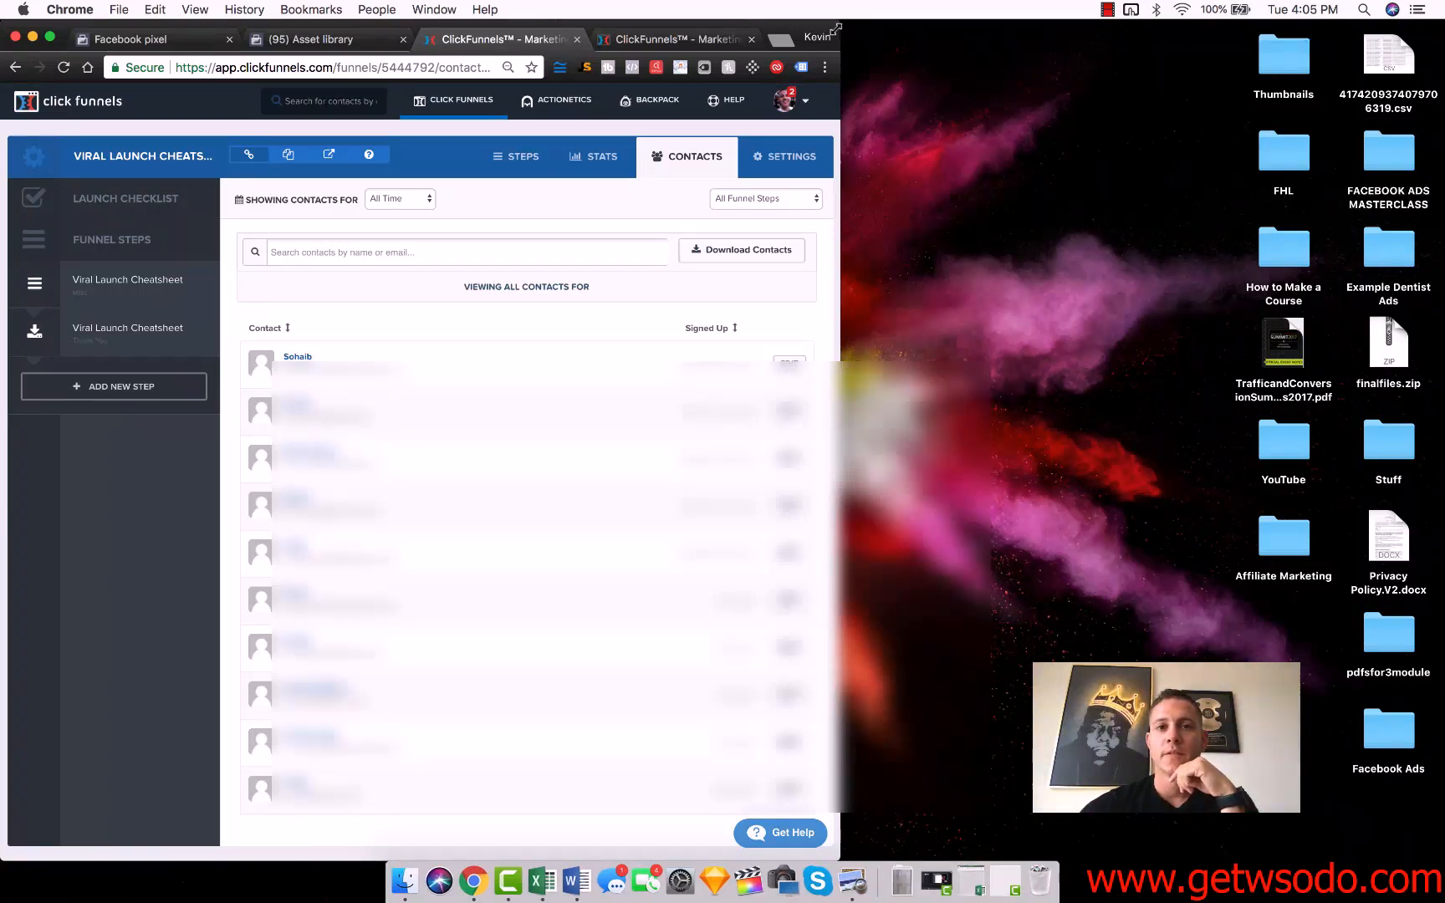
click(334, 44)
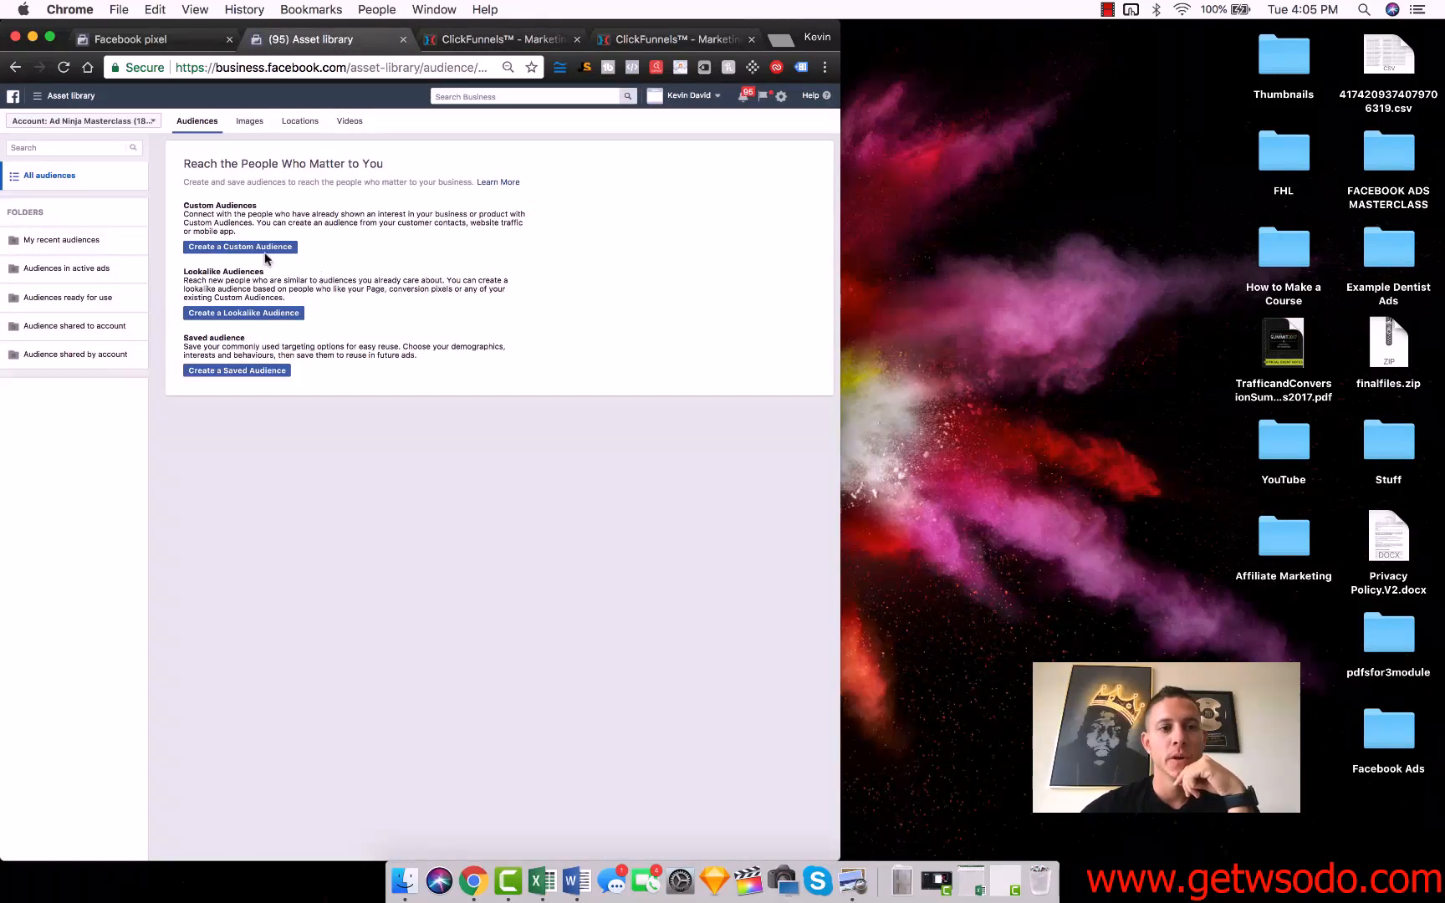
click(264, 249)
click(359, 335)
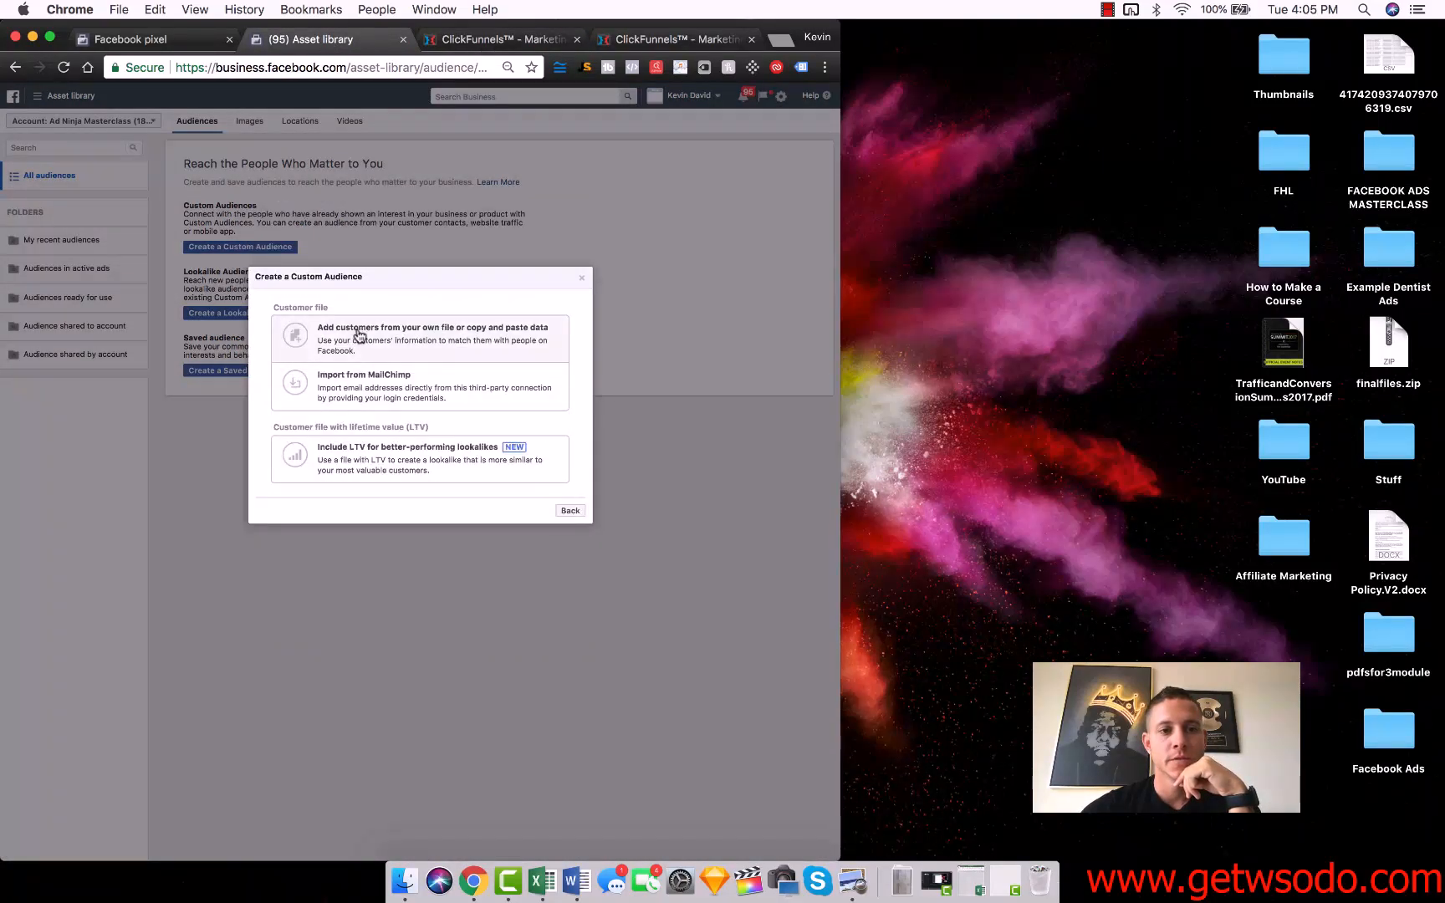
click(396, 337)
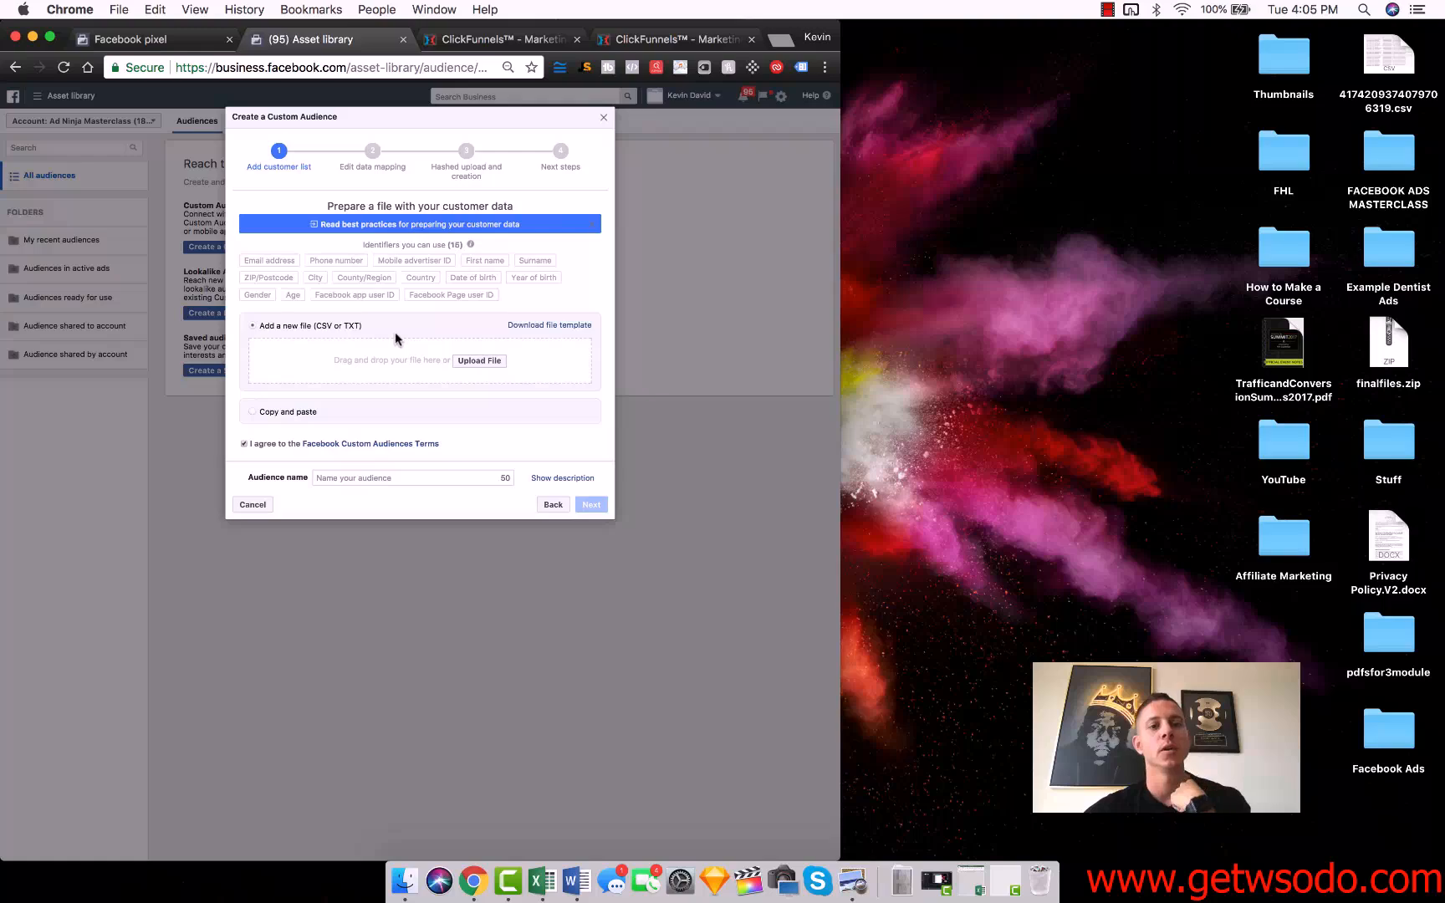
click(541, 331)
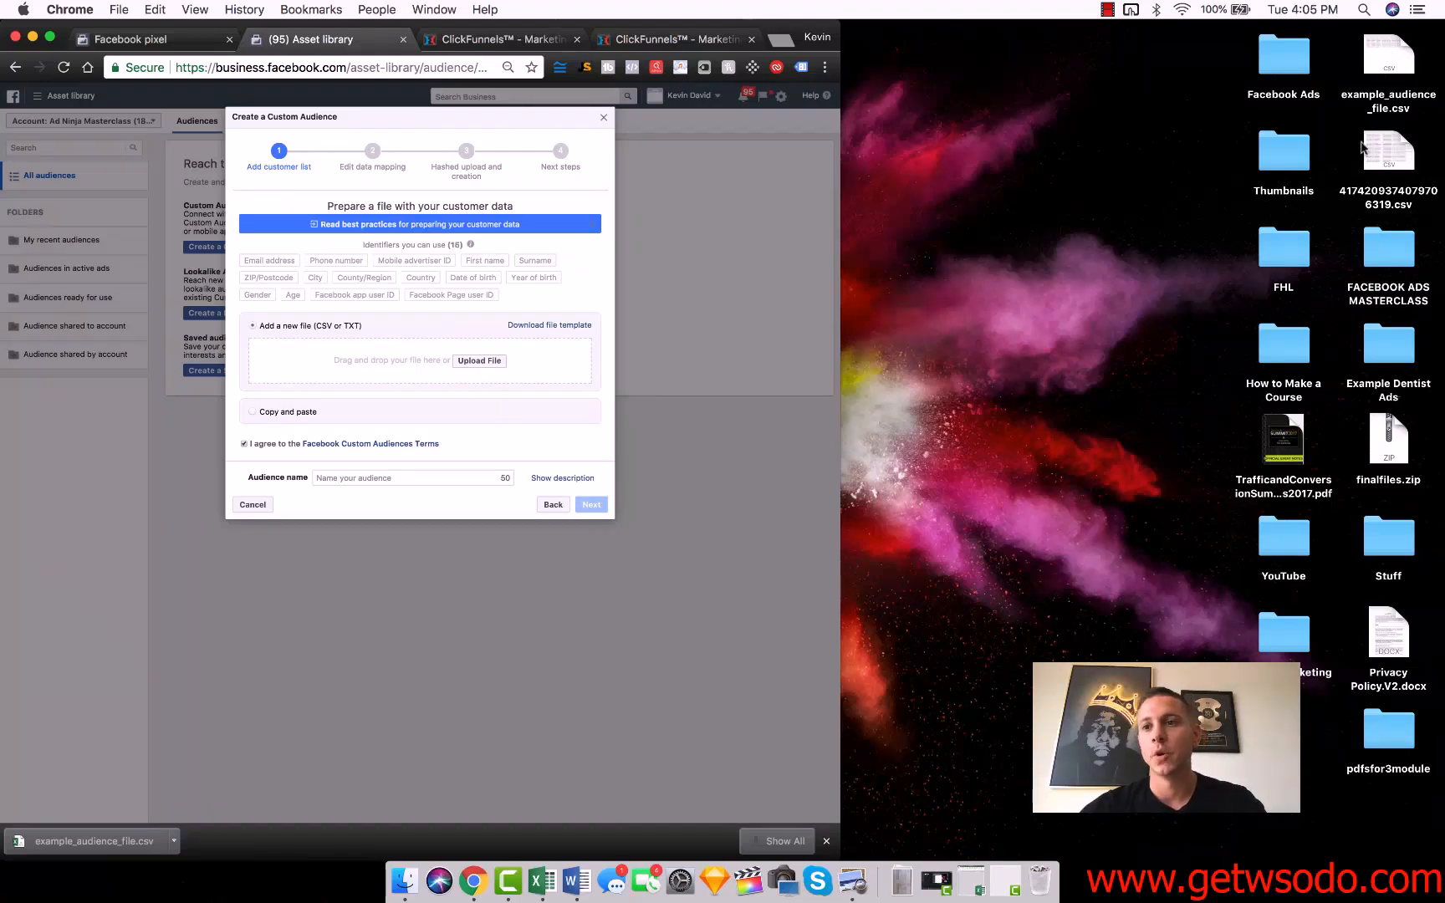
Open example_audience_file.csv in Excel and clear the sample customer data in rows 2 through 10.
double_click(1384, 92)
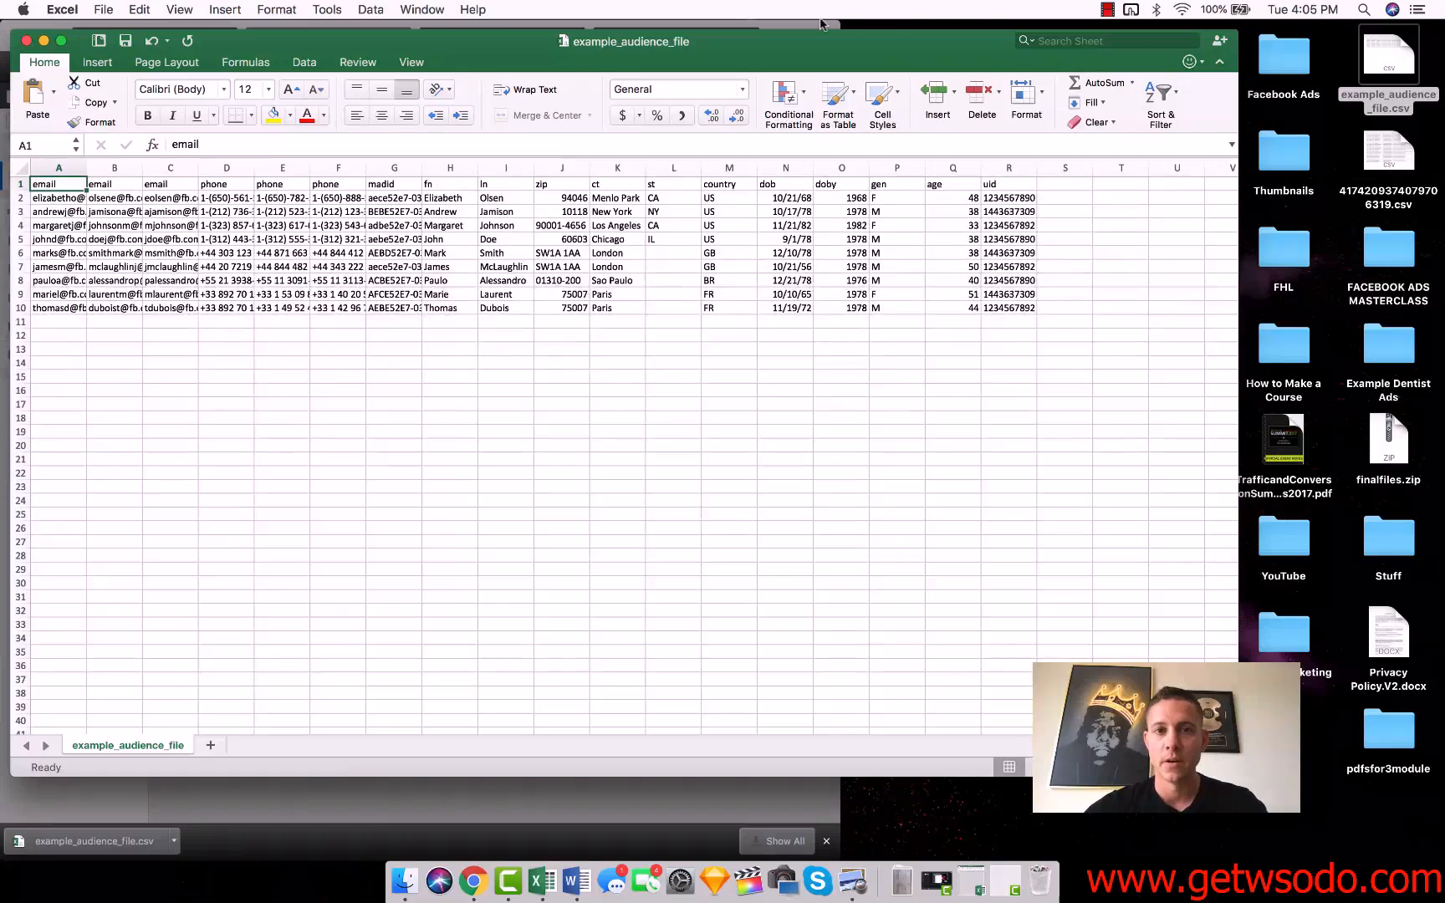
drag(110, 41, 1, 42)
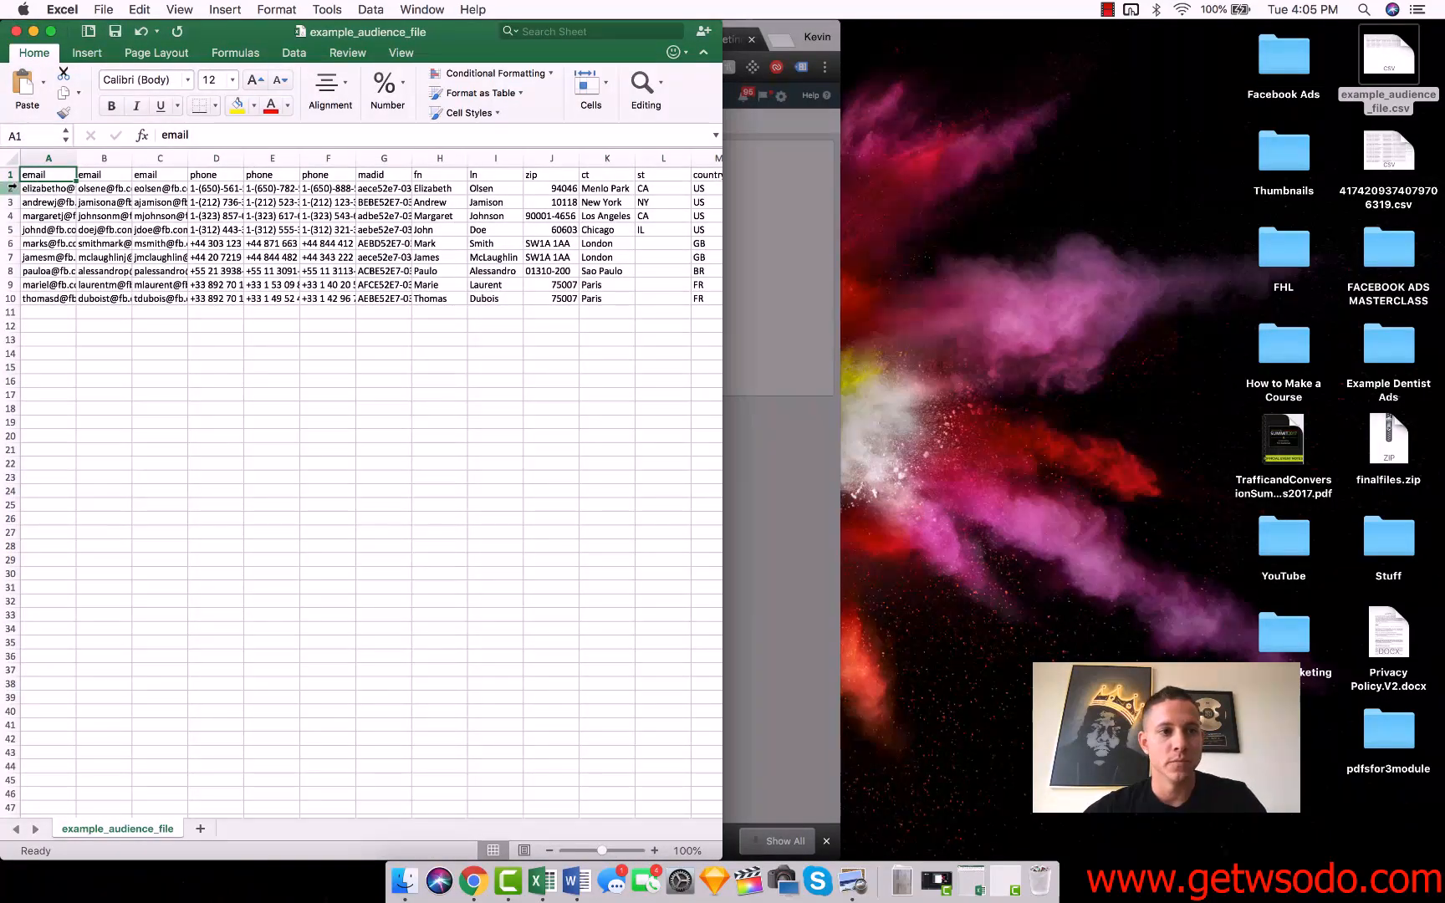
drag(10, 189, 10, 298)
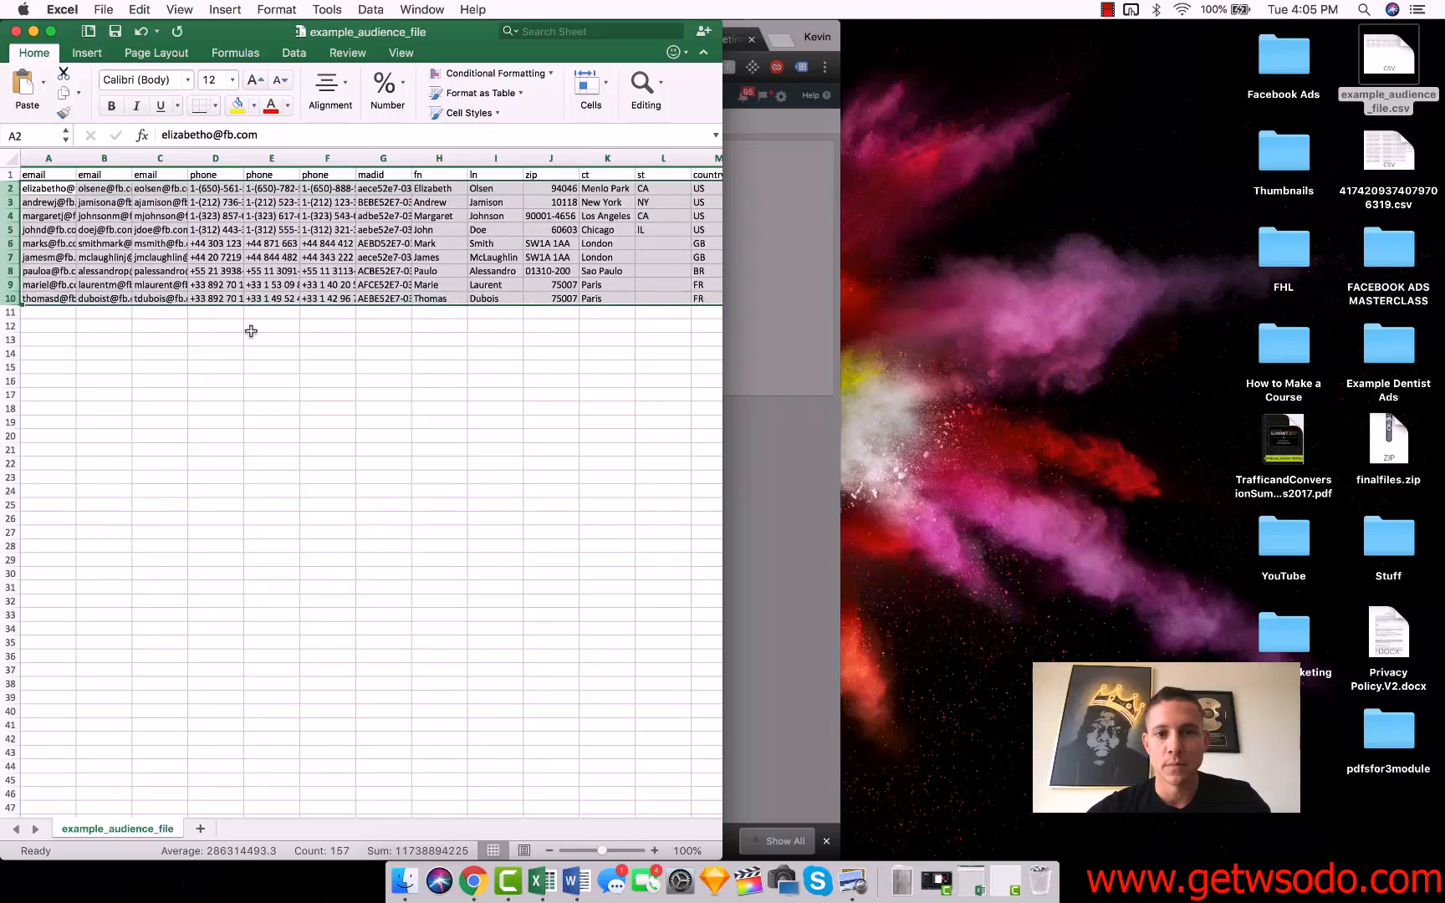
key(Delete)
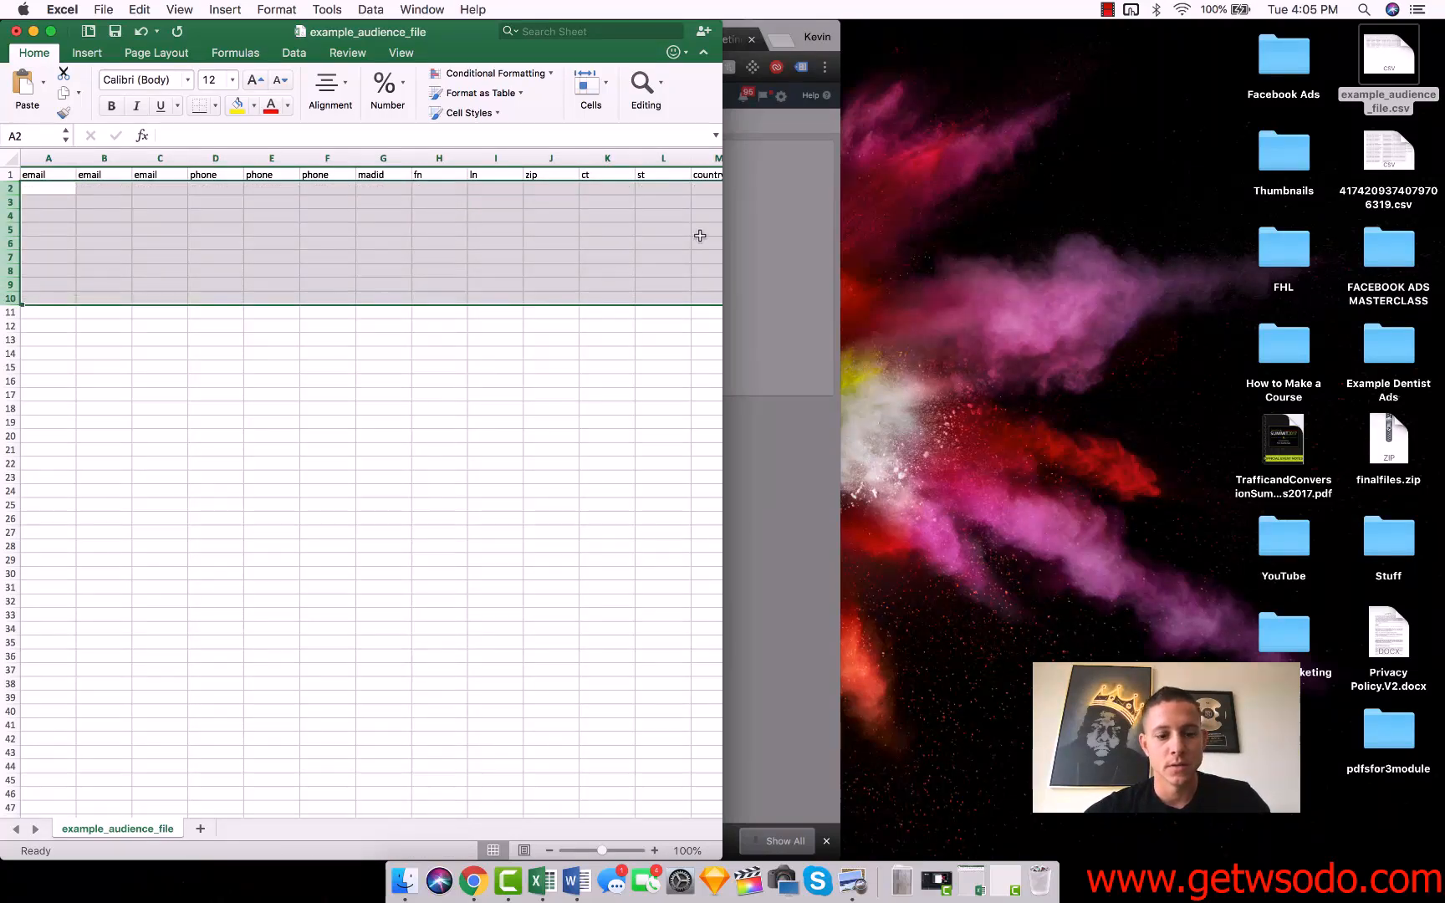
Widen the template window and delete the two duplicate email columns, two of the phone columns and the ct column.
drag(889, 223, 1049, 223)
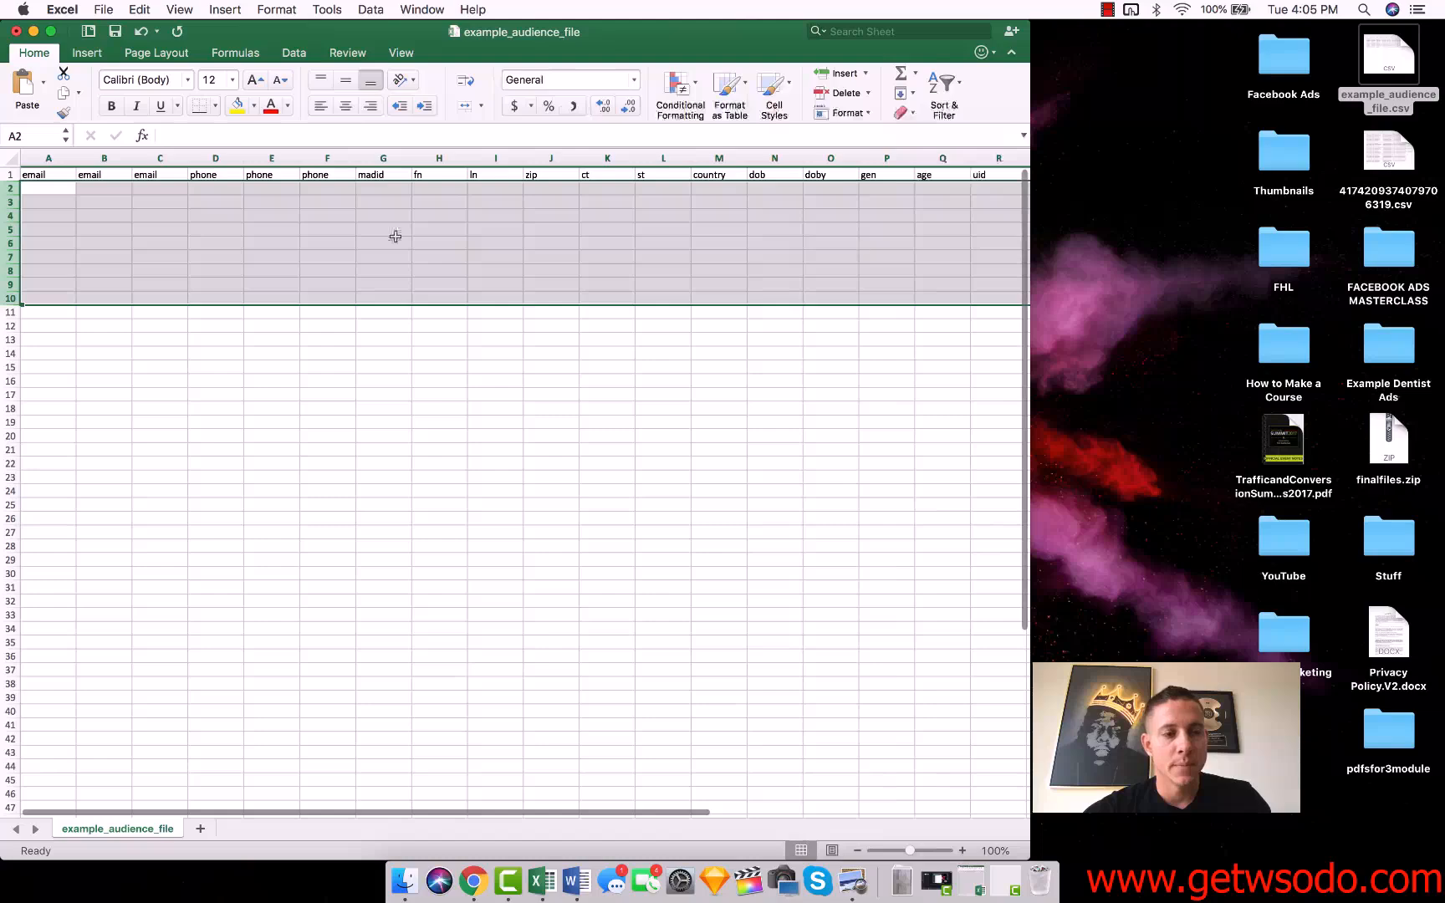
drag(104, 158, 262, 155)
right_click(261, 156)
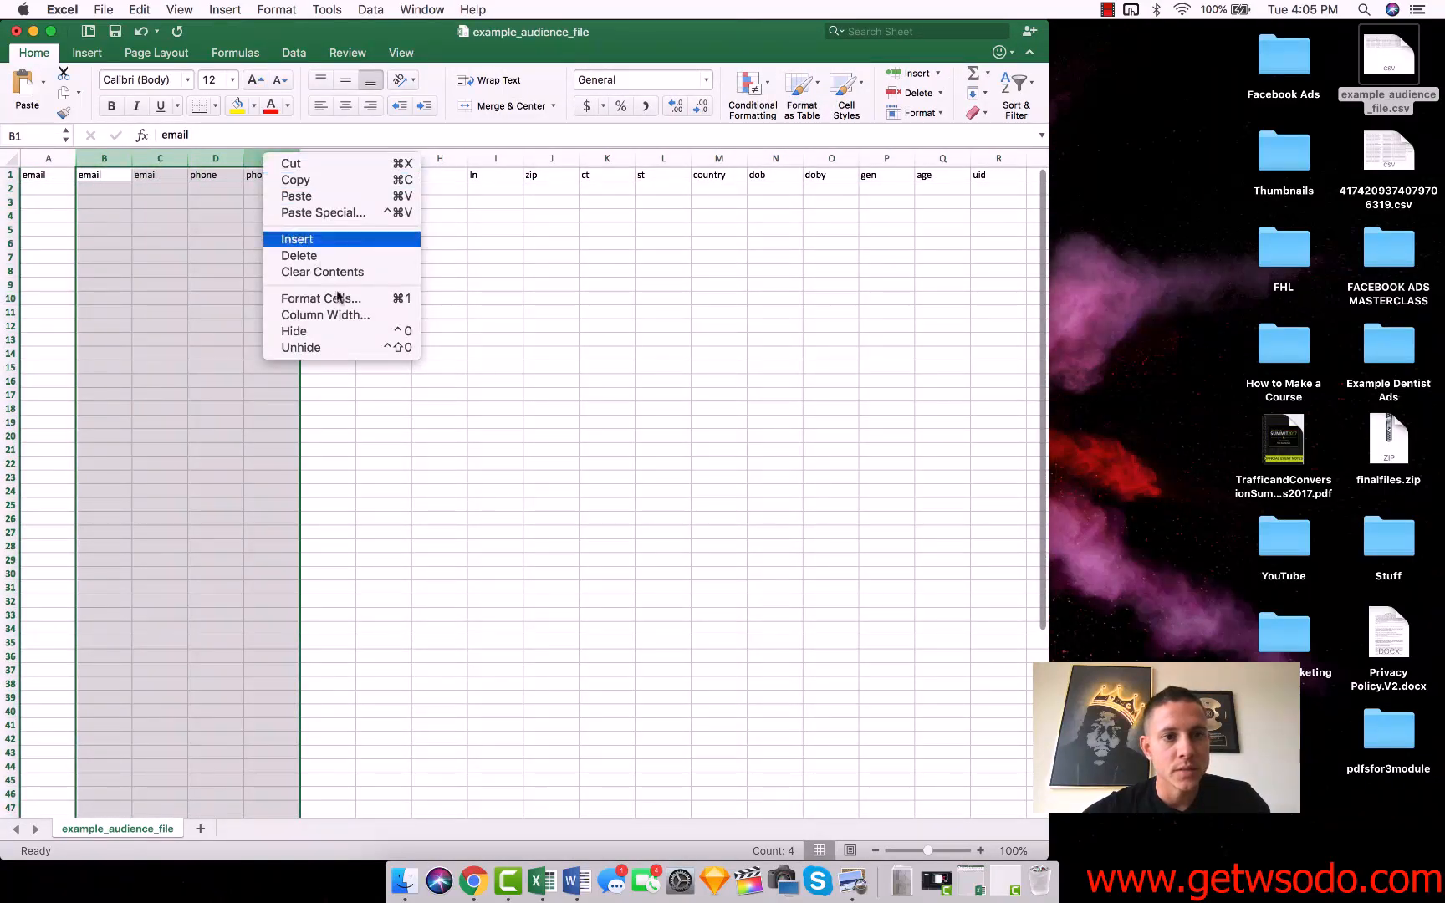
click(326, 255)
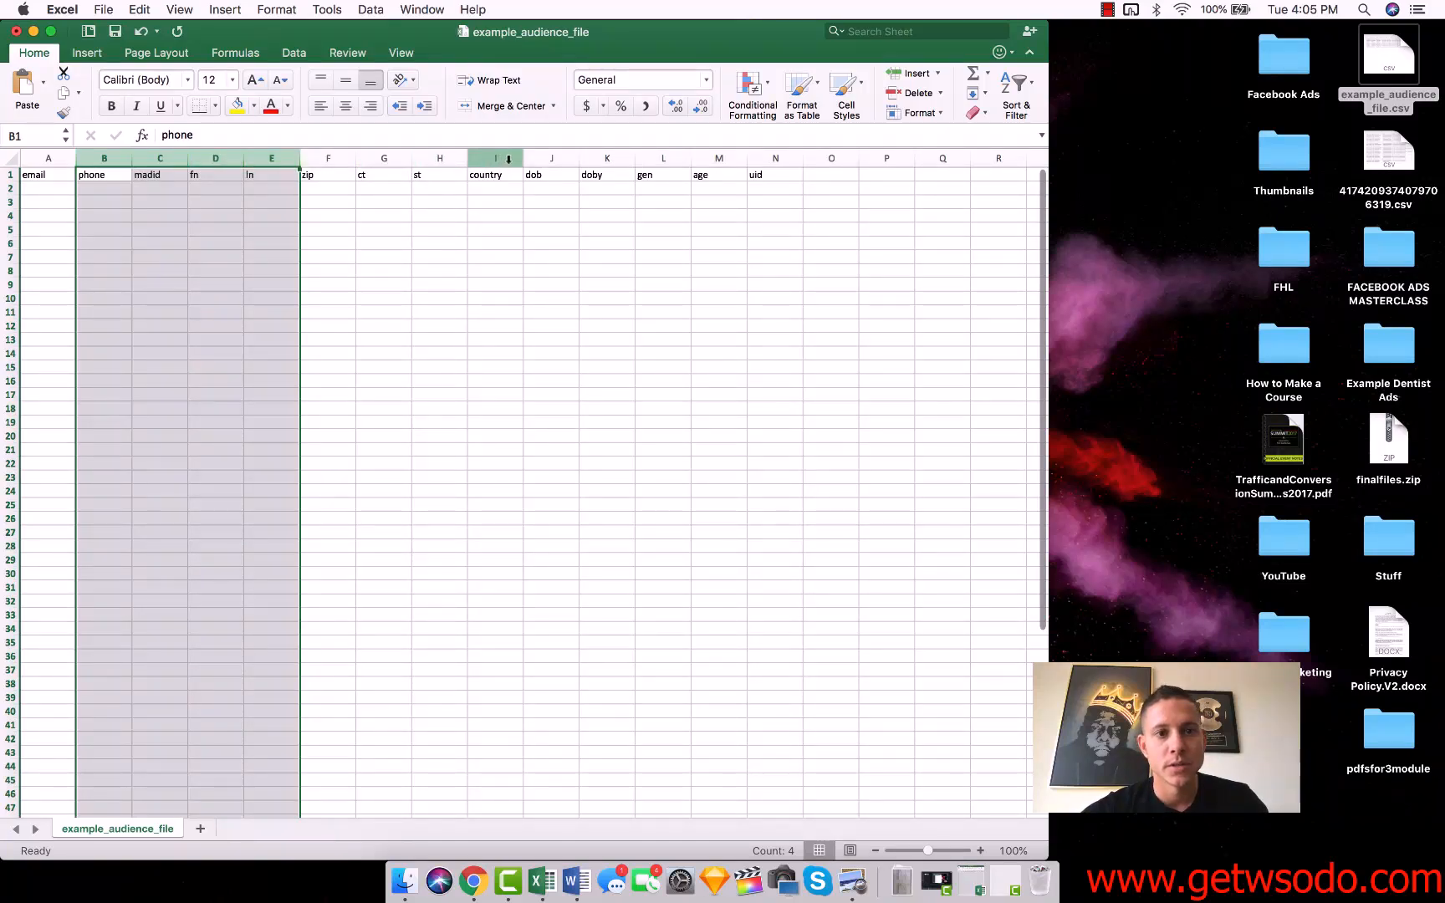
right_click(386, 161)
click(415, 245)
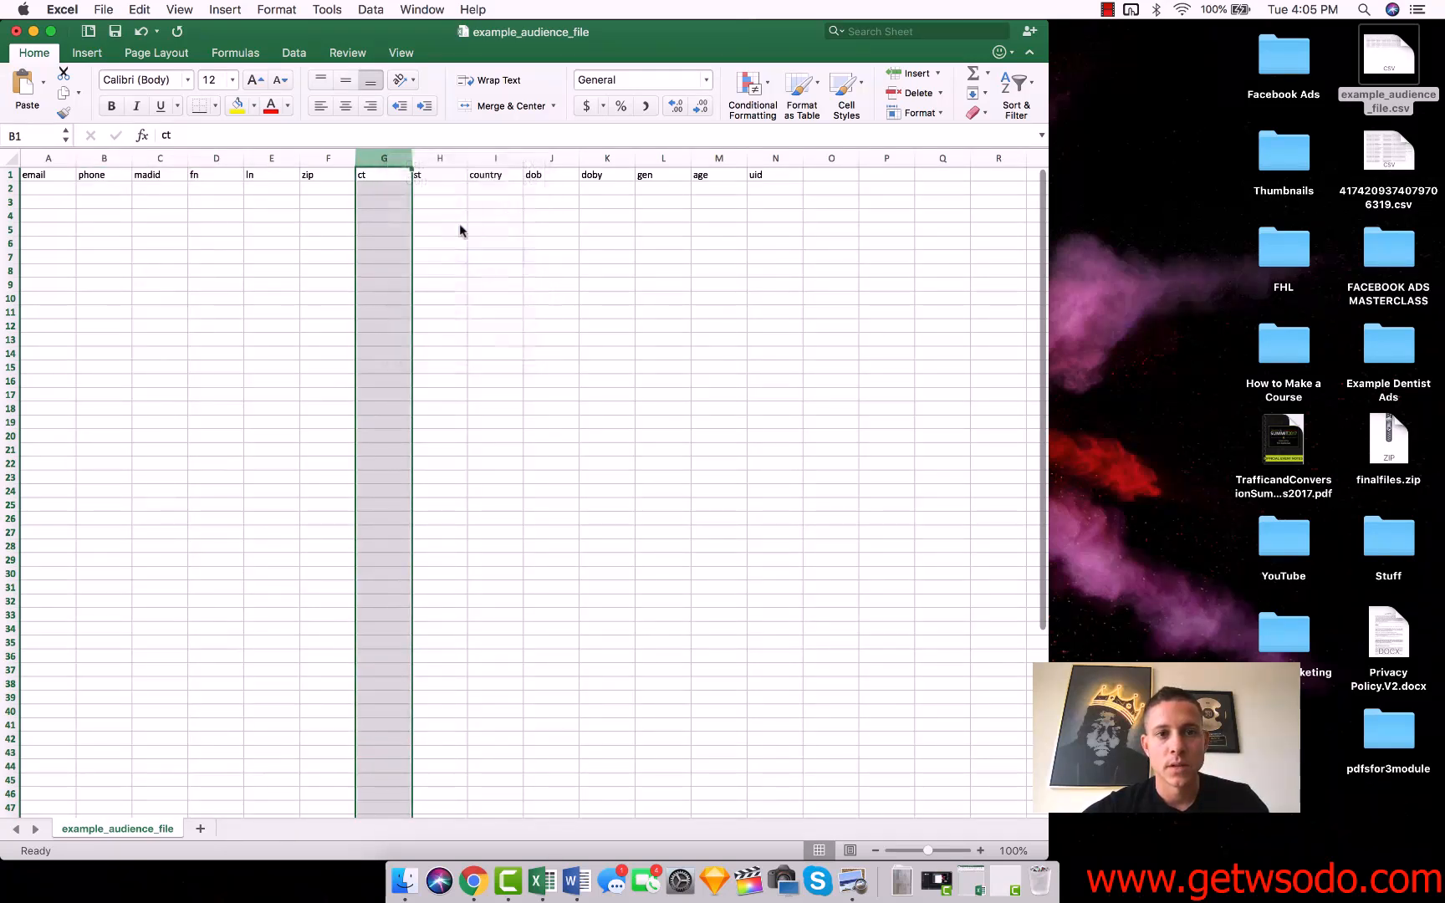
Delete the doby and uid columns from example_audience_file.
click(553, 158)
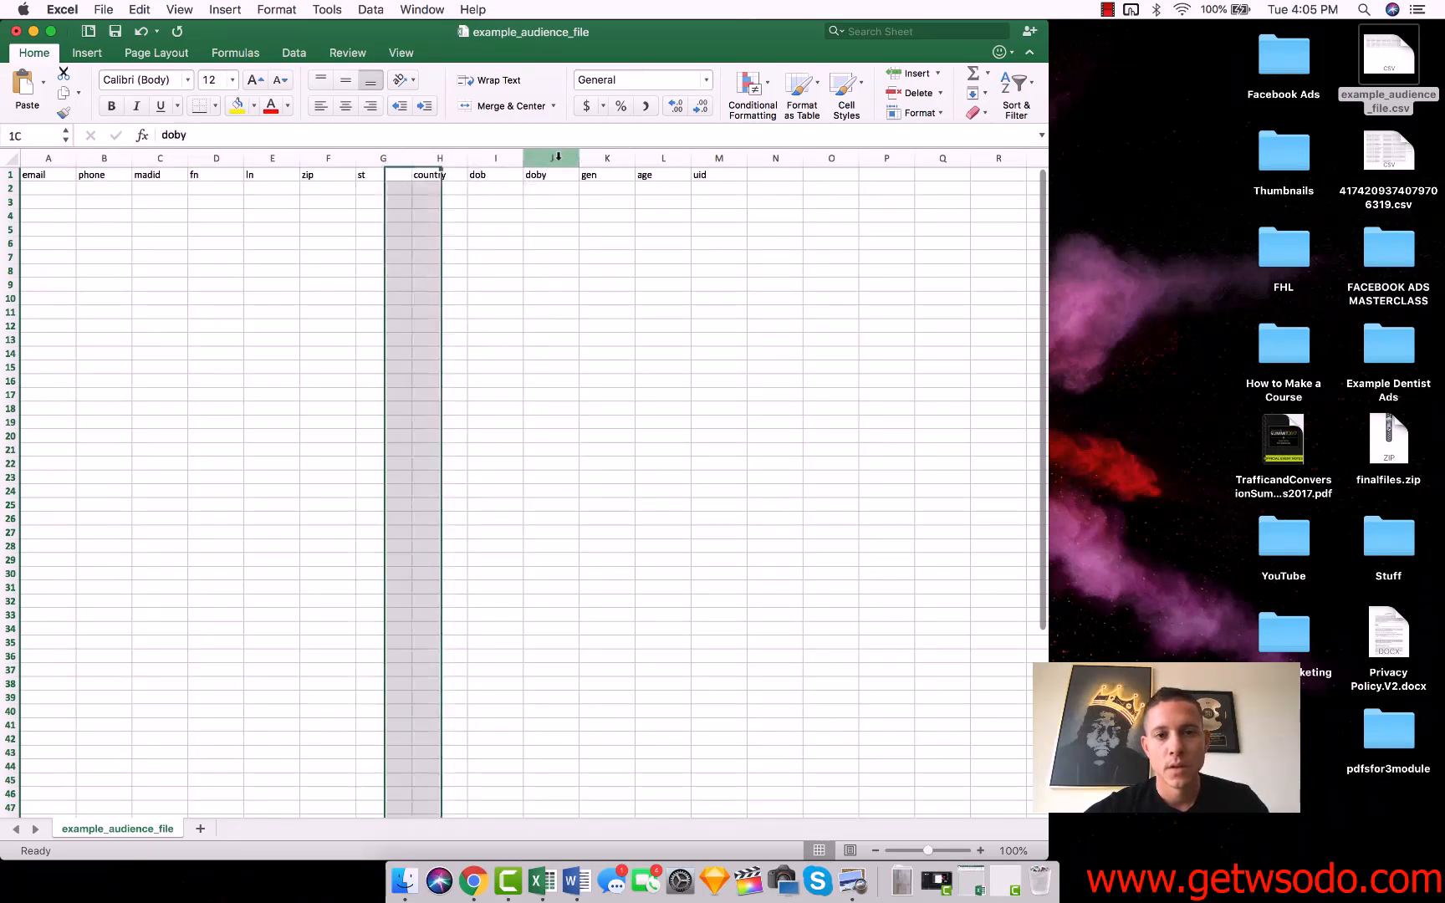
right_click(562, 160)
click(599, 258)
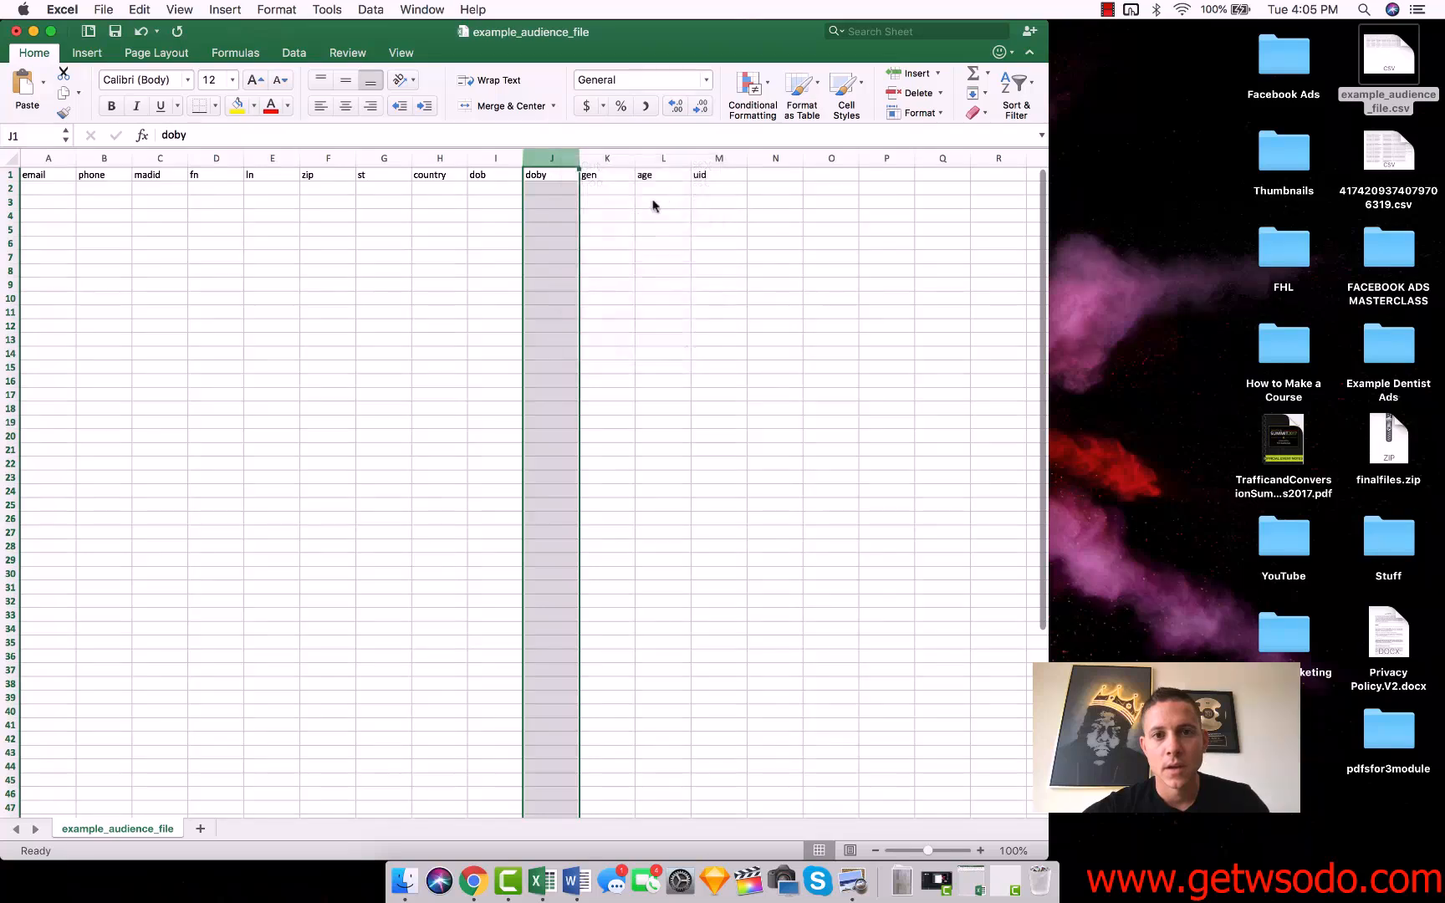
click(662, 160)
right_click(663, 160)
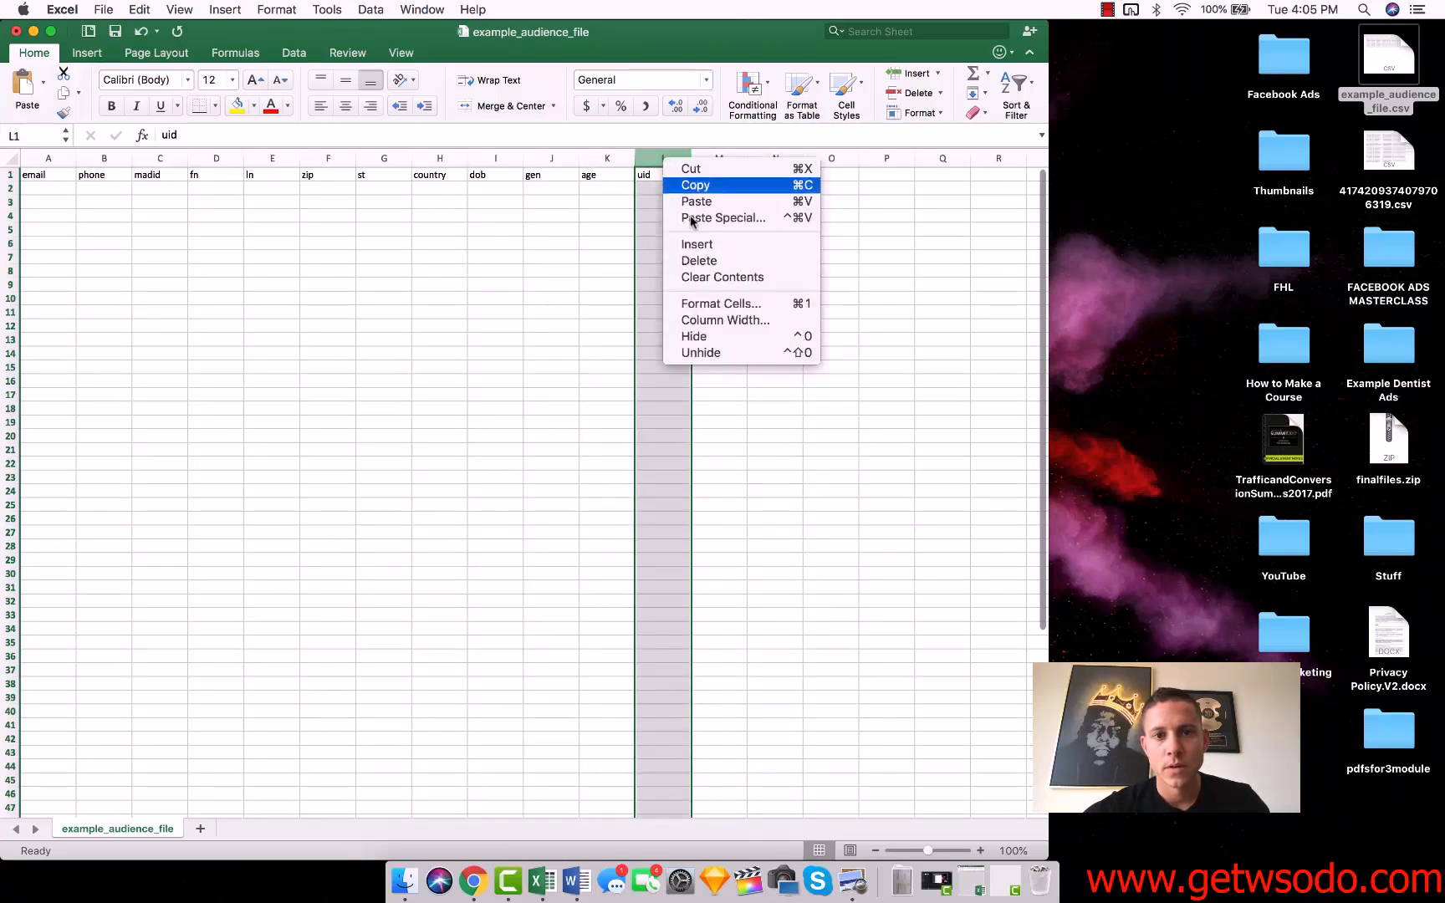
click(727, 275)
click(200, 287)
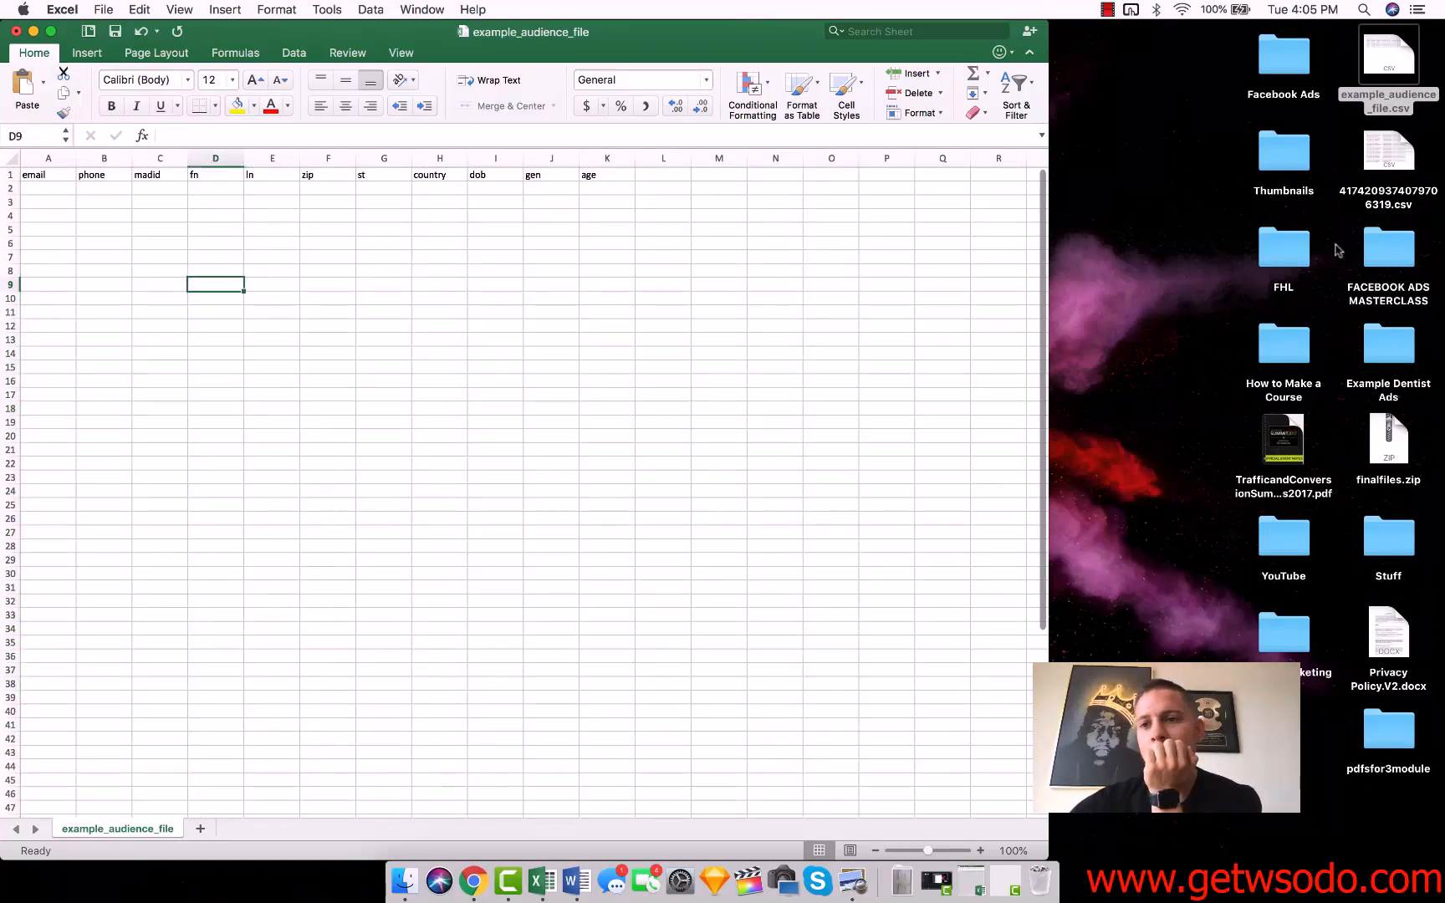
Bring up the exported contacts workbook and copy the contact's email from the Email column.
click(972, 882)
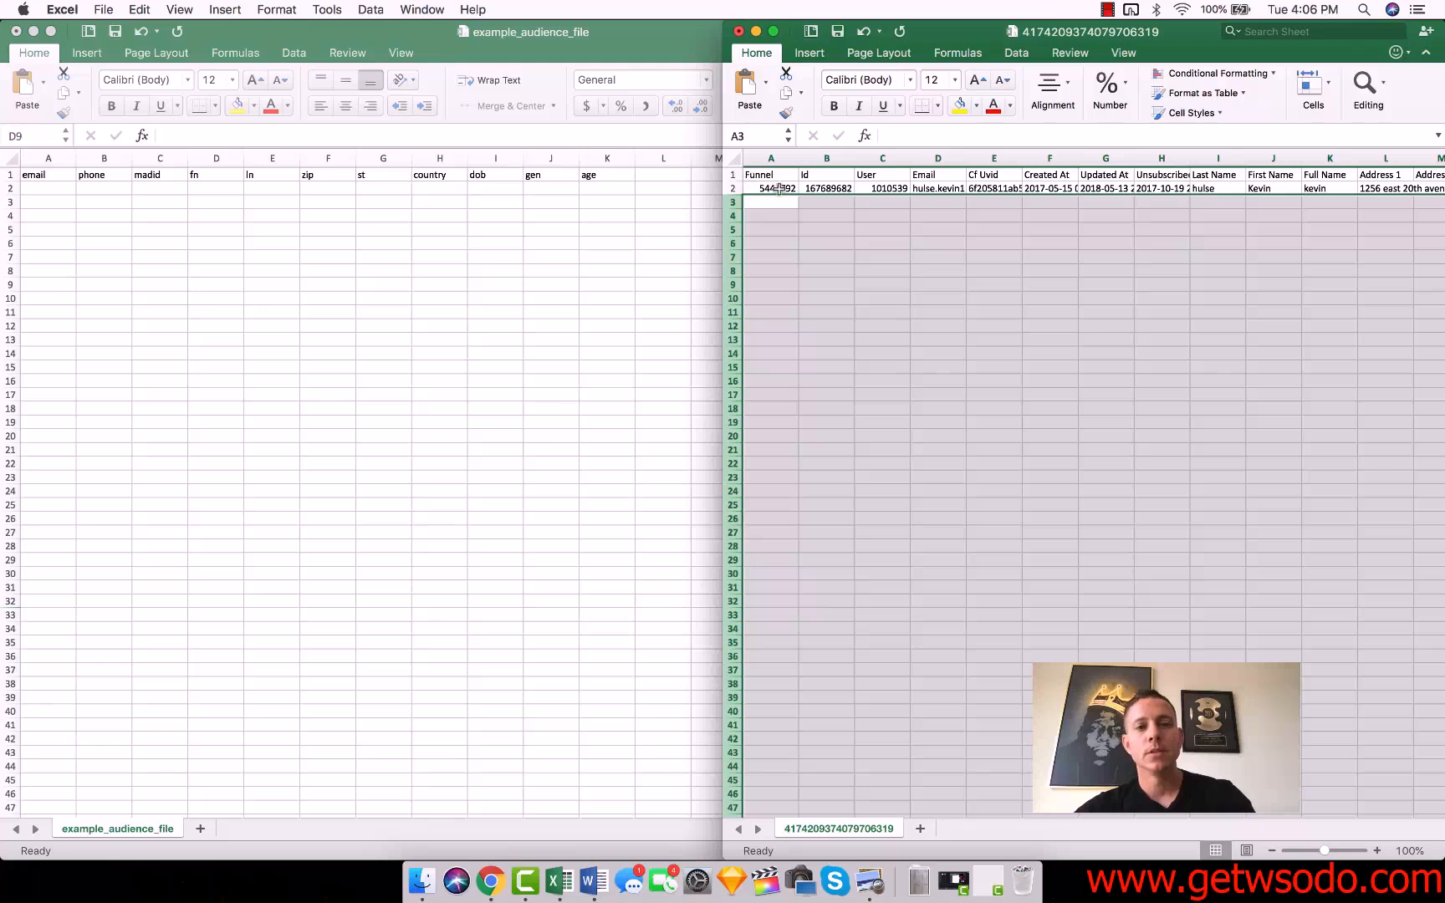
click(935, 189)
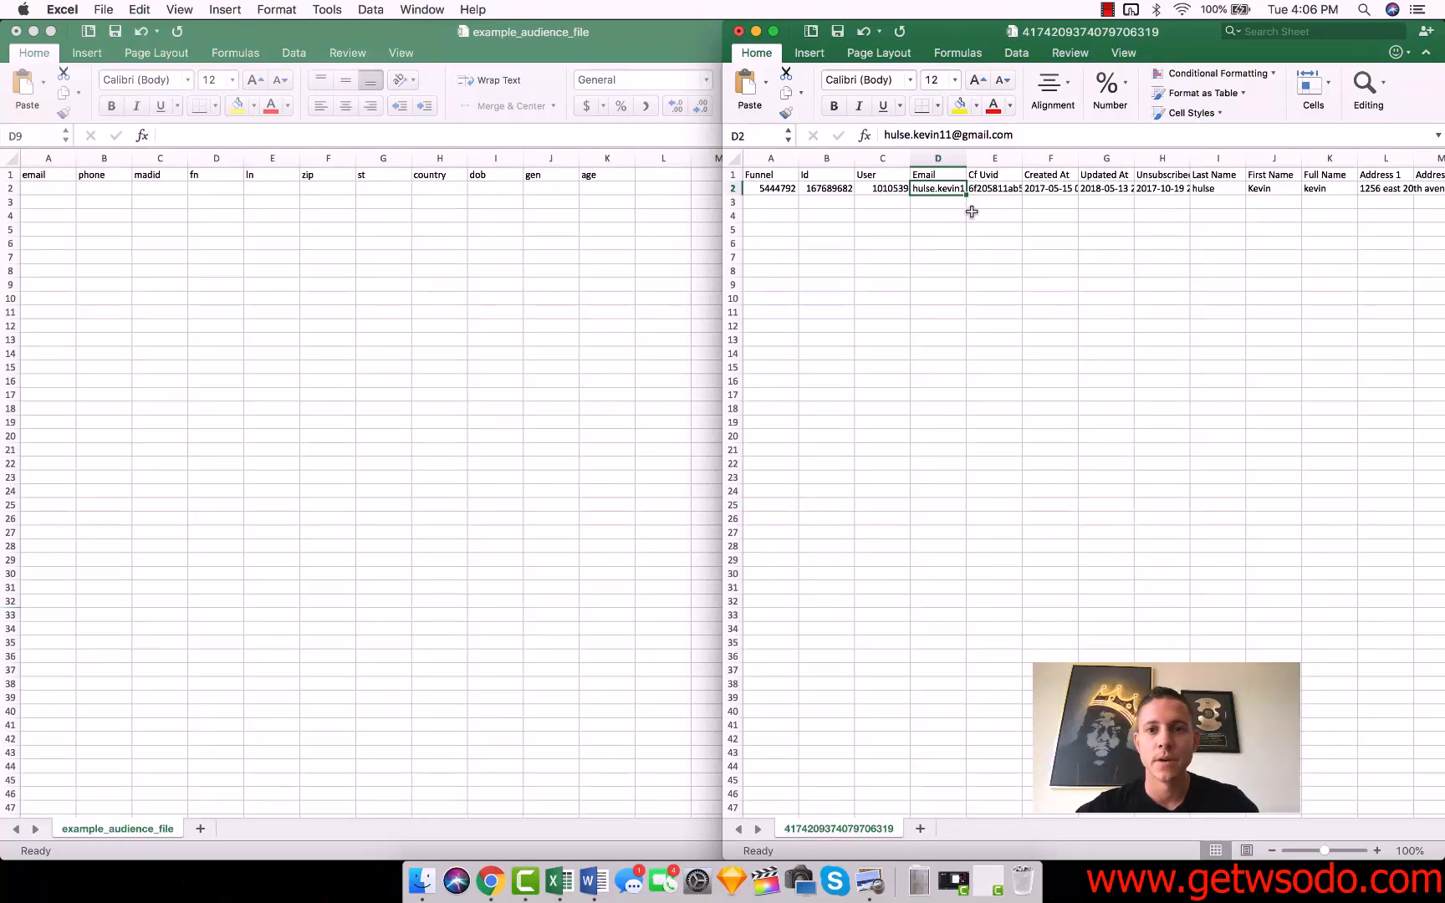
drag(941, 191, 916, 732)
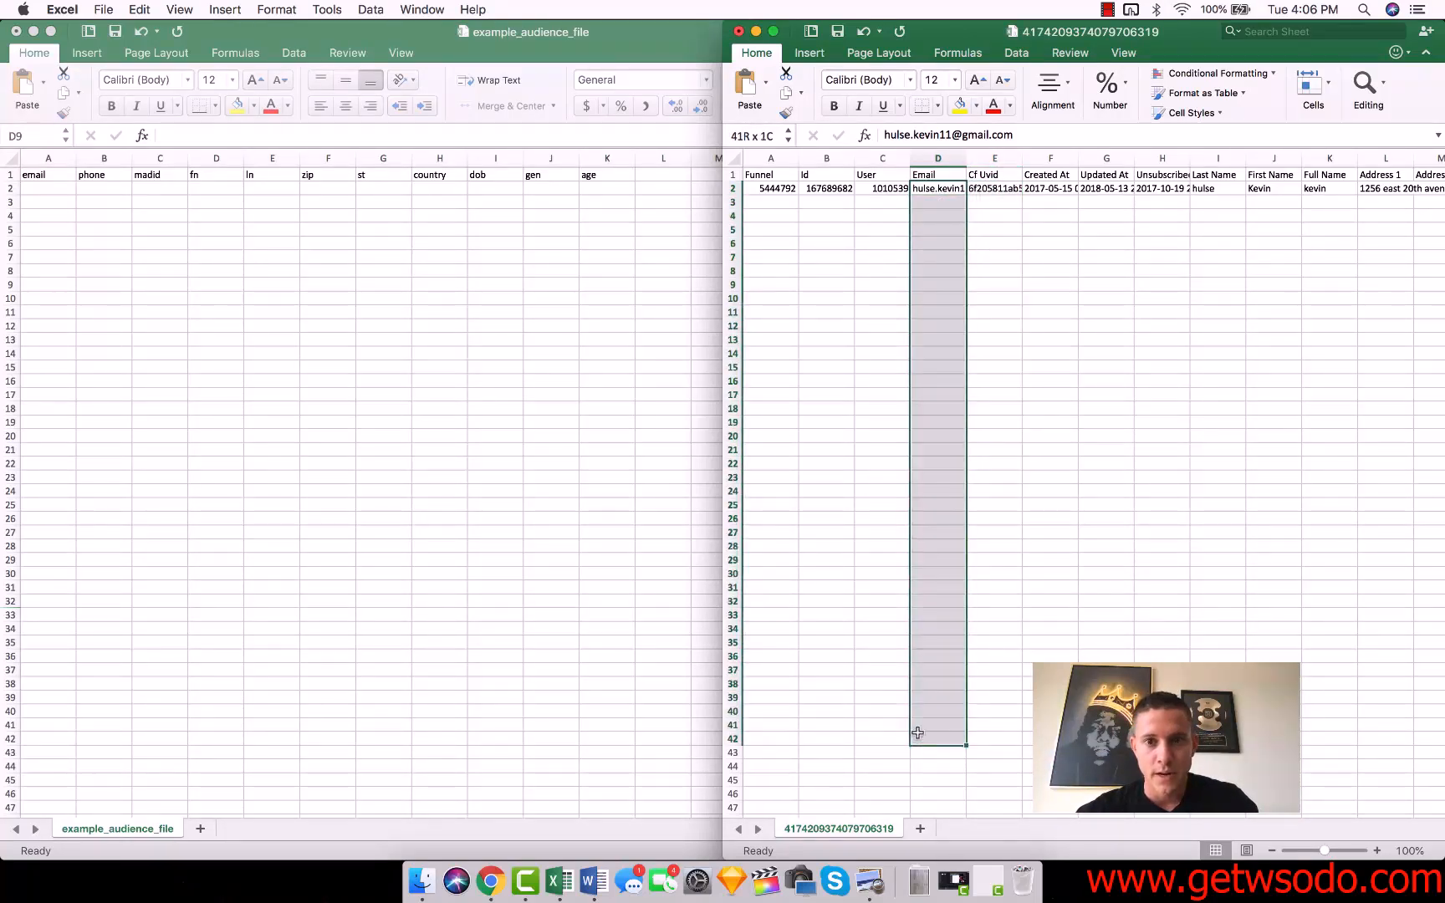
click(934, 190)
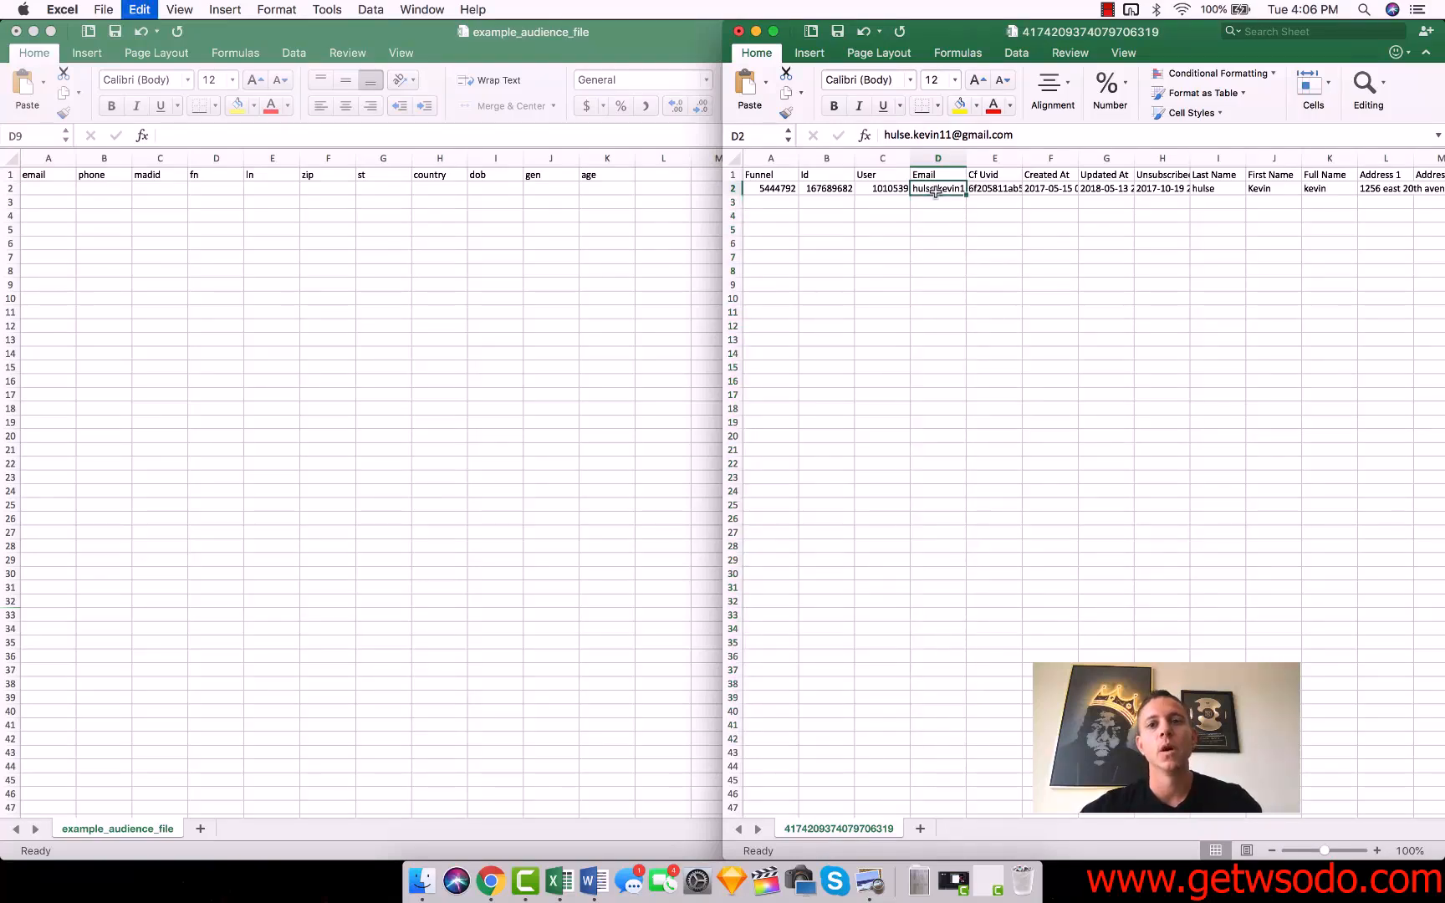
key(super+c)
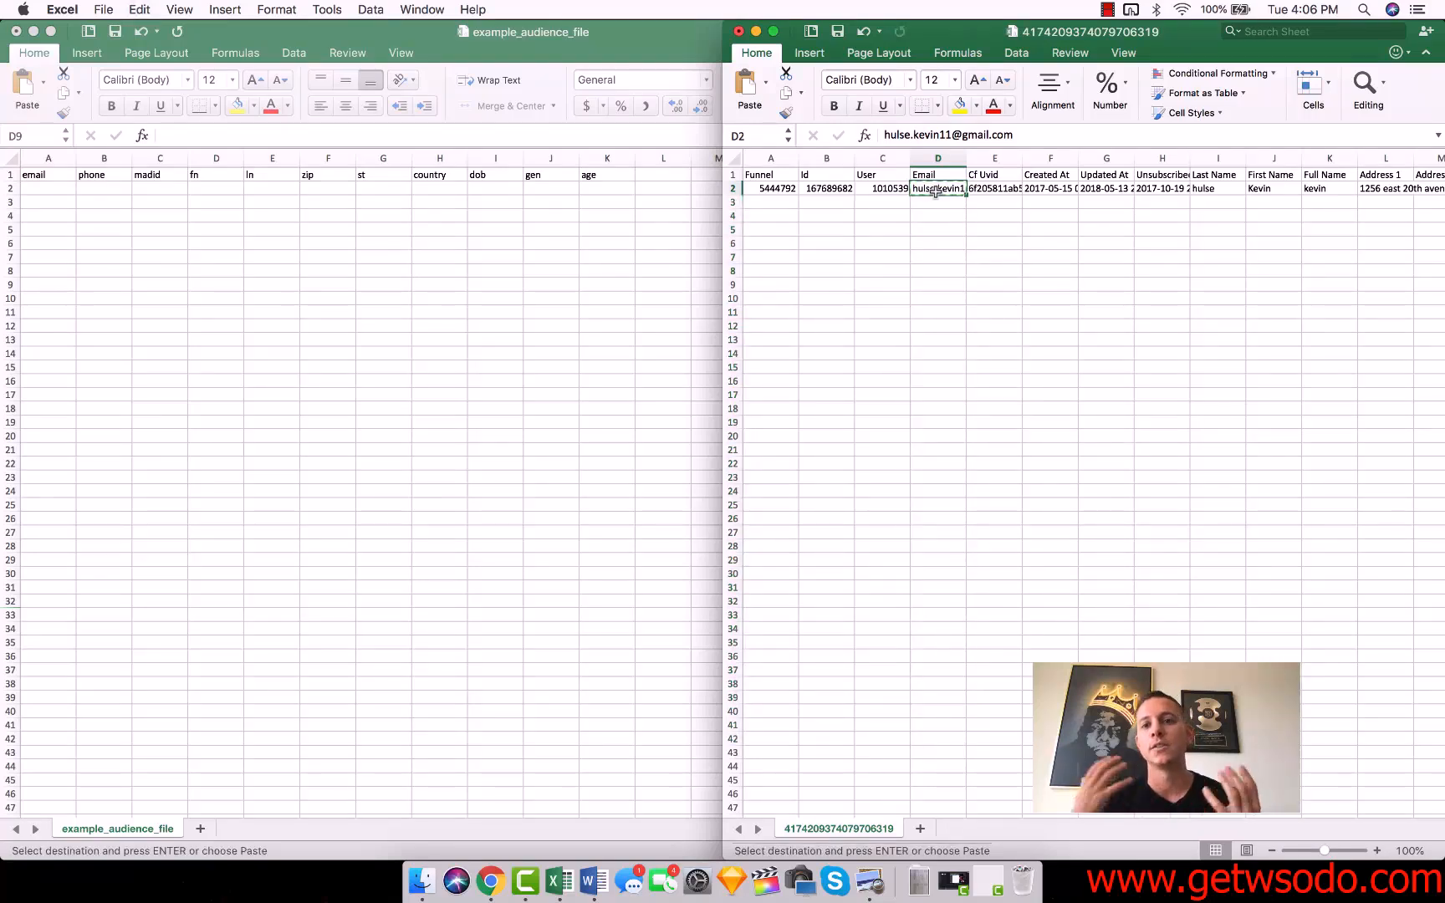
Paste the contact's email into A2 of the template, place the template beside the export, and autofit column A.
click(42, 187)
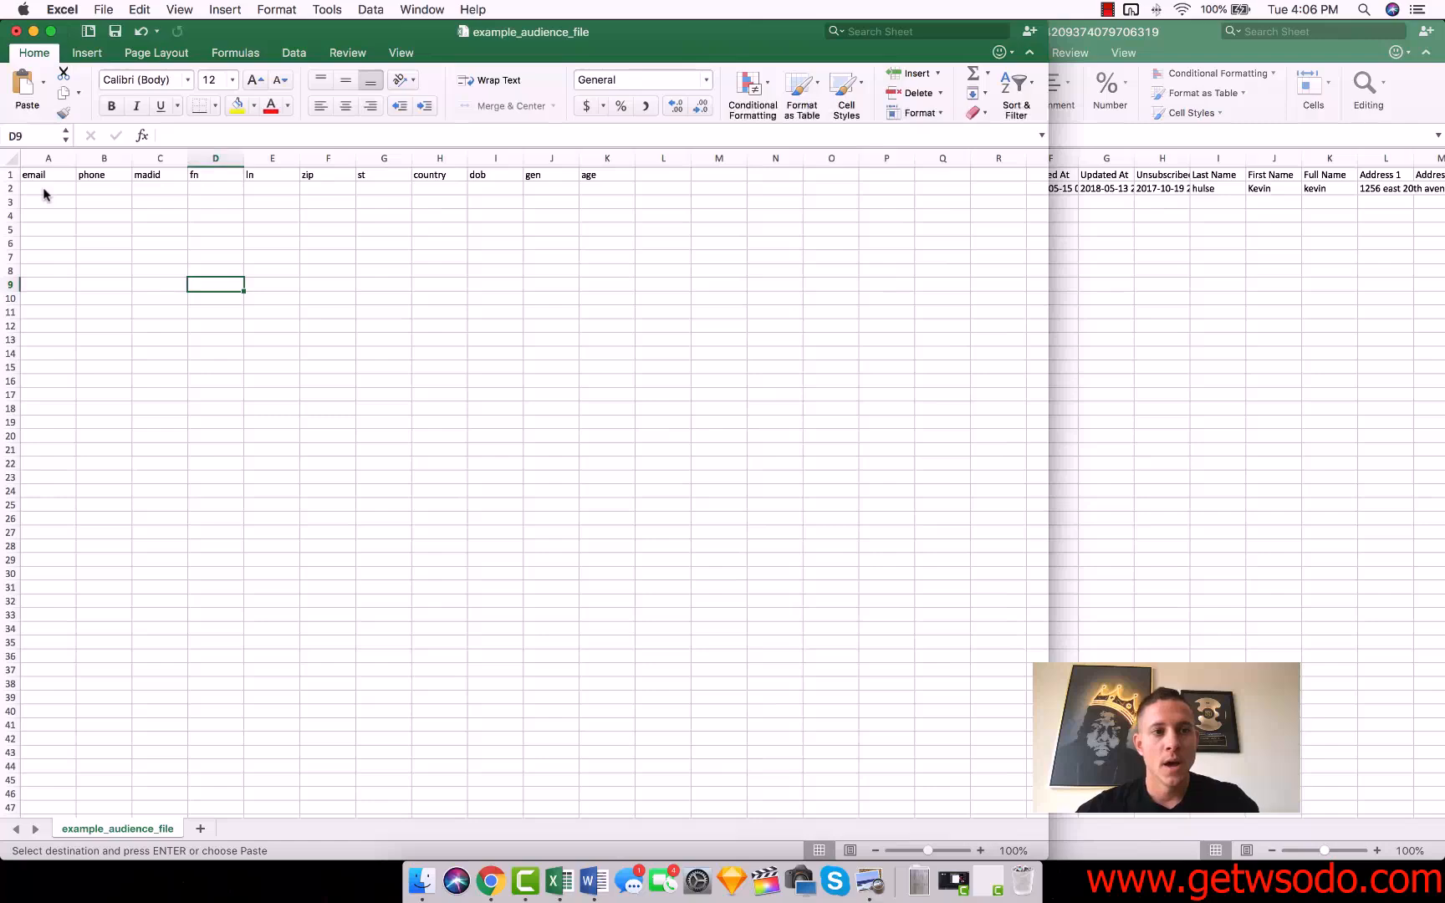
click(42, 187)
key(super+v)
double_click(674, 32)
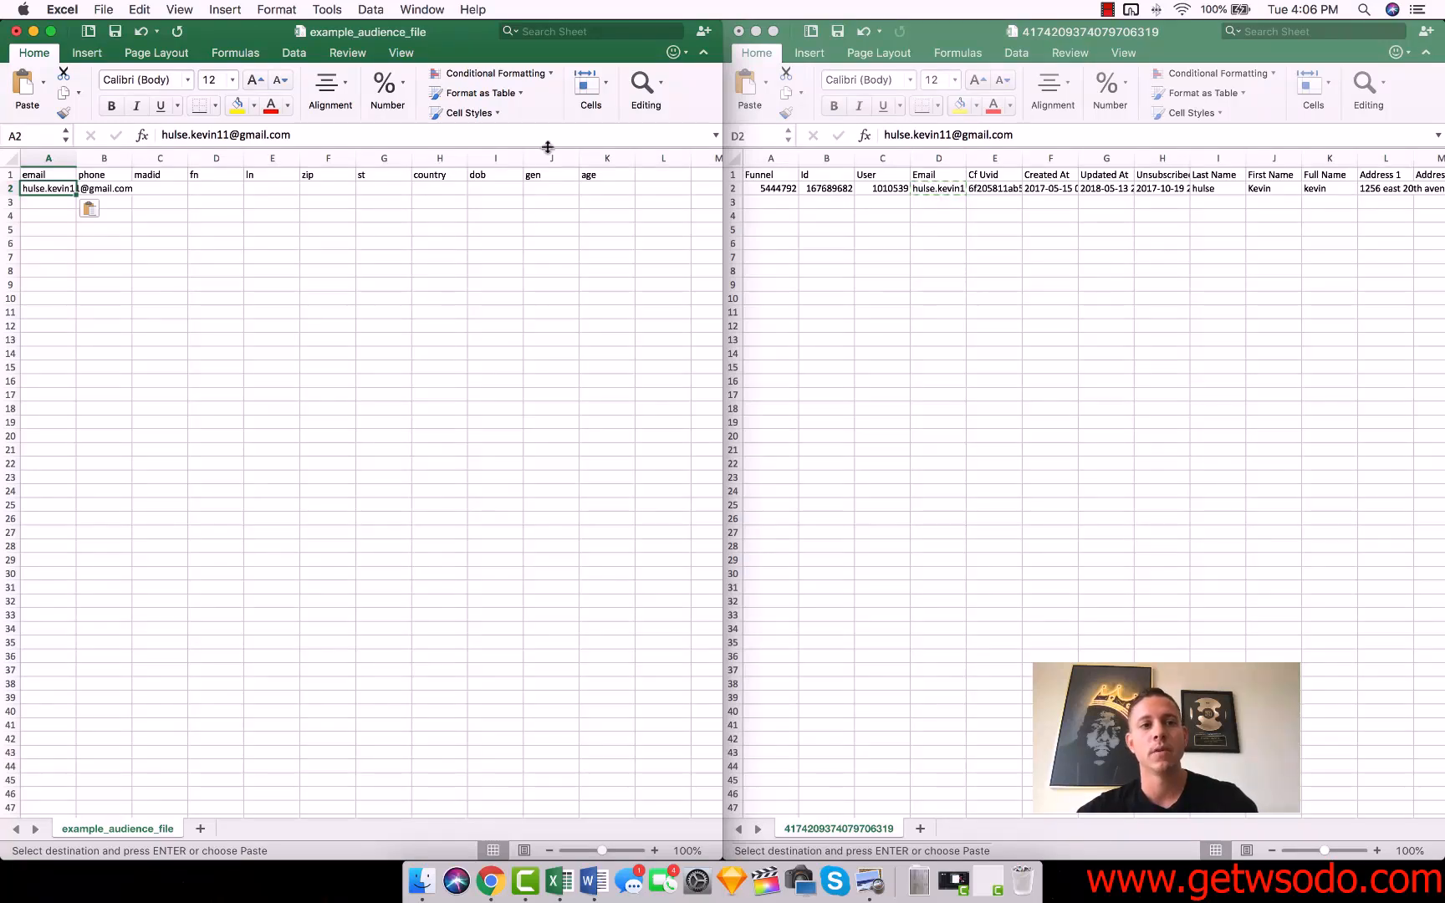
double_click(76, 158)
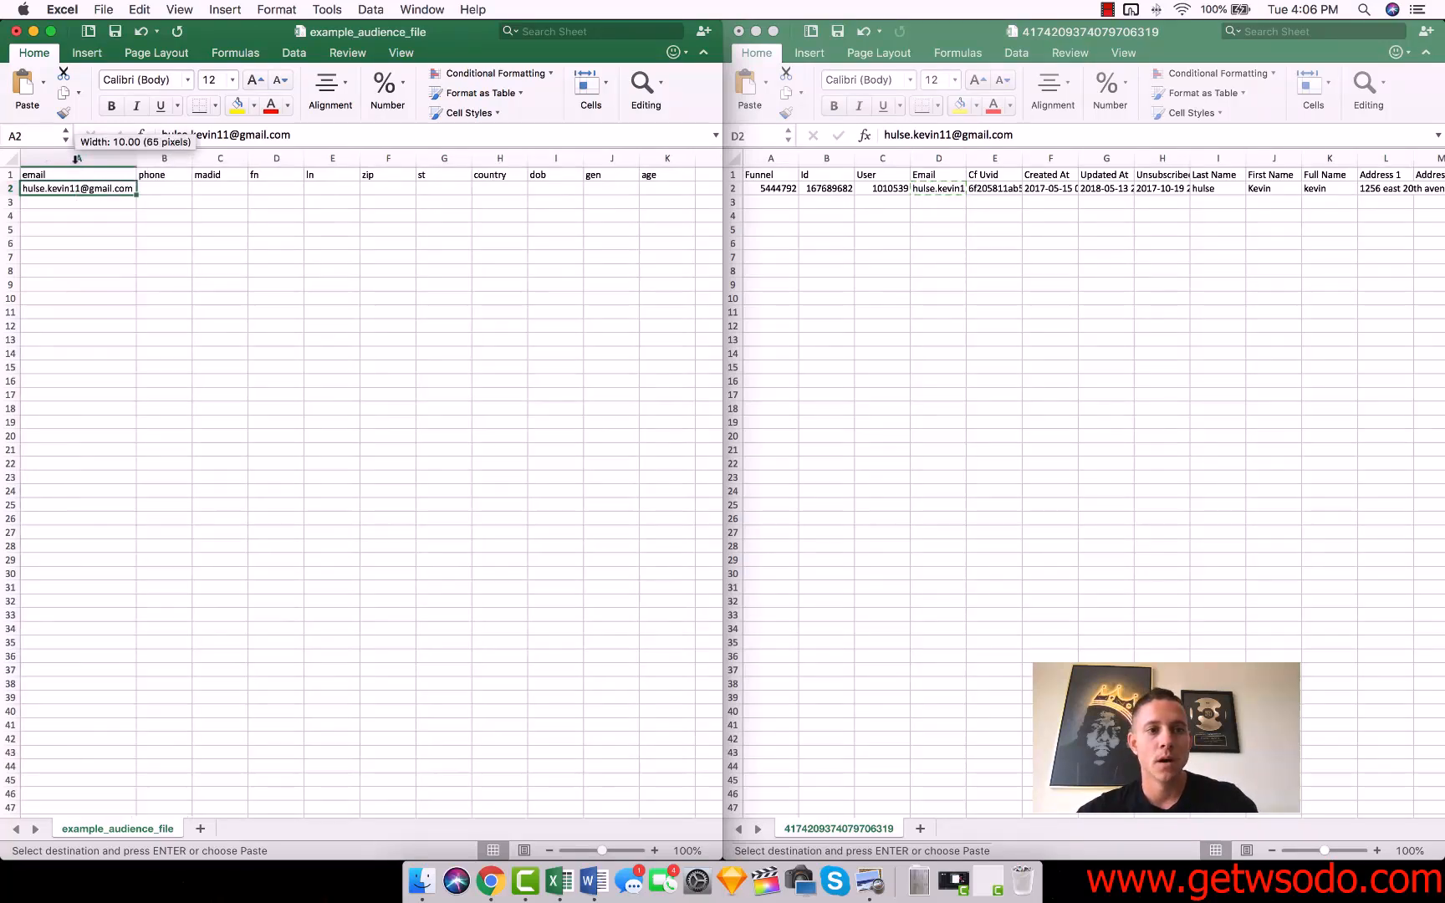
Delete the phone and madid columns from the template.
click(1100, 248)
scroll(1102, 253, right, 1)
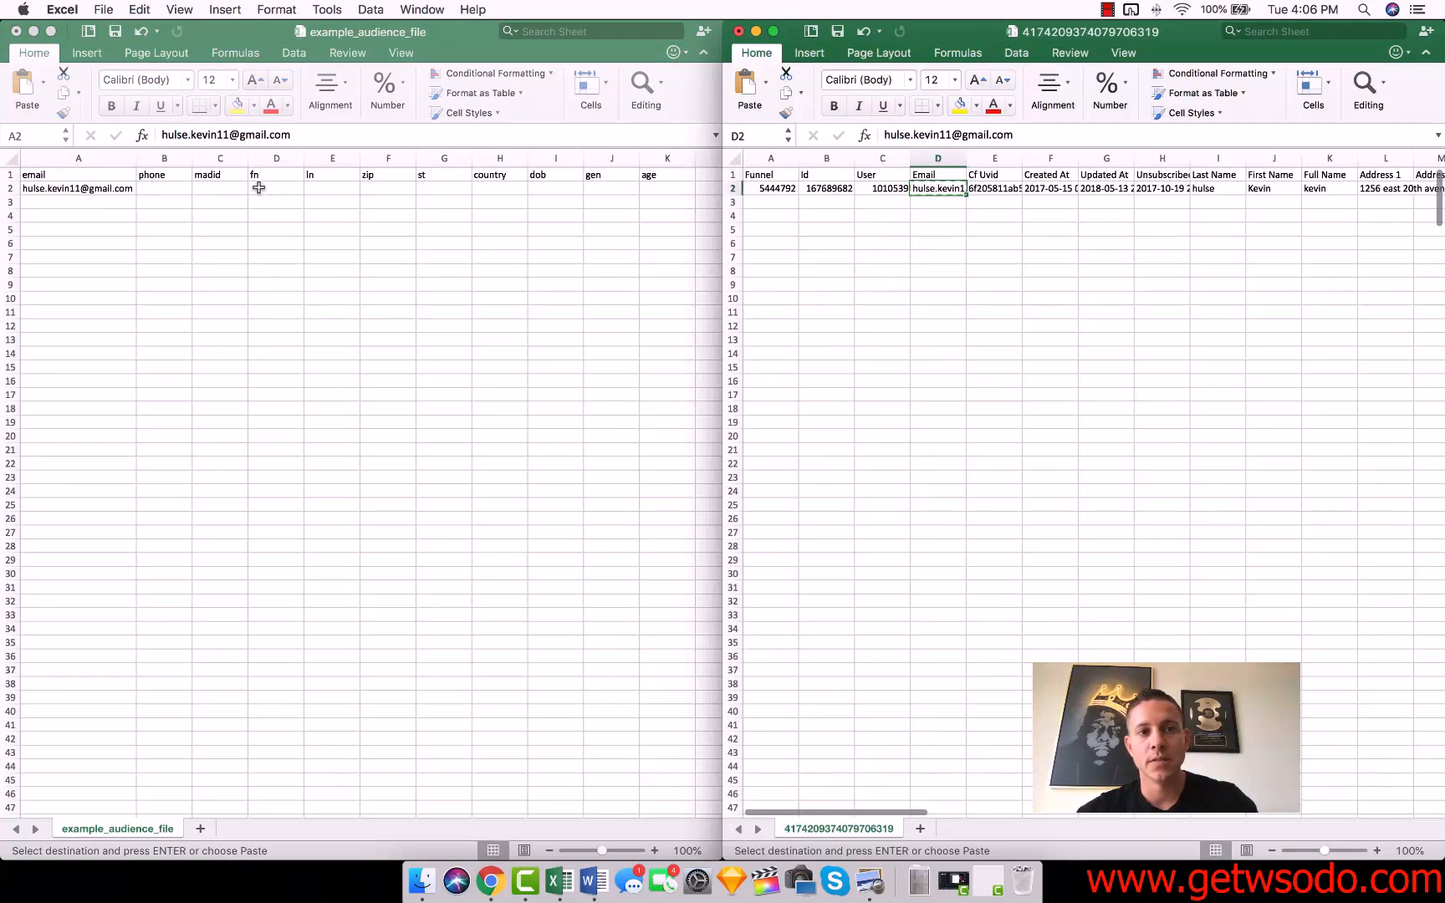
click(164, 158)
click(164, 158)
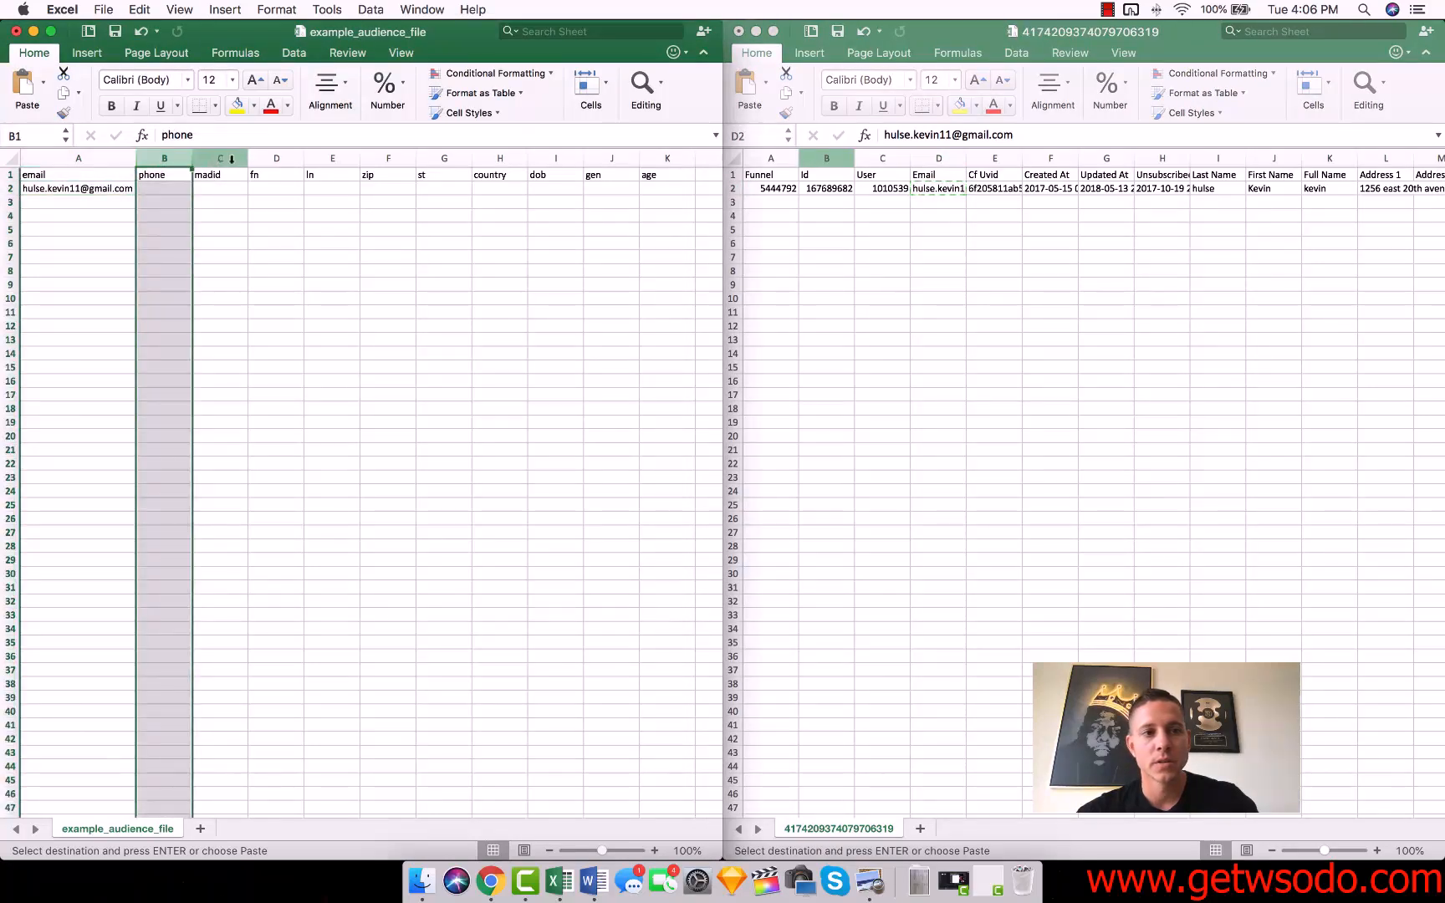
shift+click(232, 159)
right_click(232, 158)
click(403, 219)
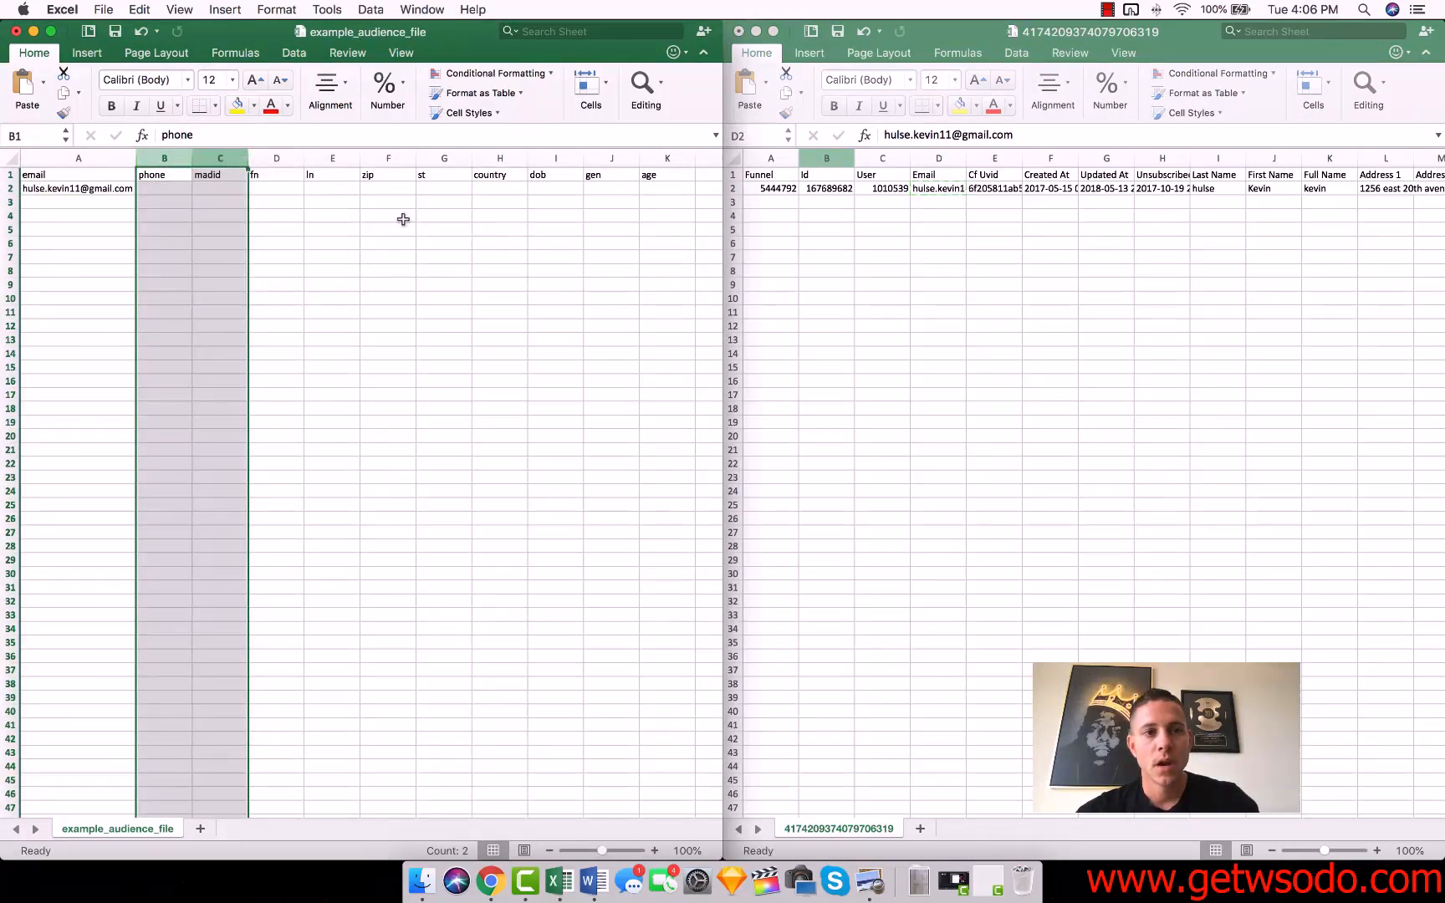
Copy the contact's first name from the export into the template's fn column, cell B2.
click(918, 206)
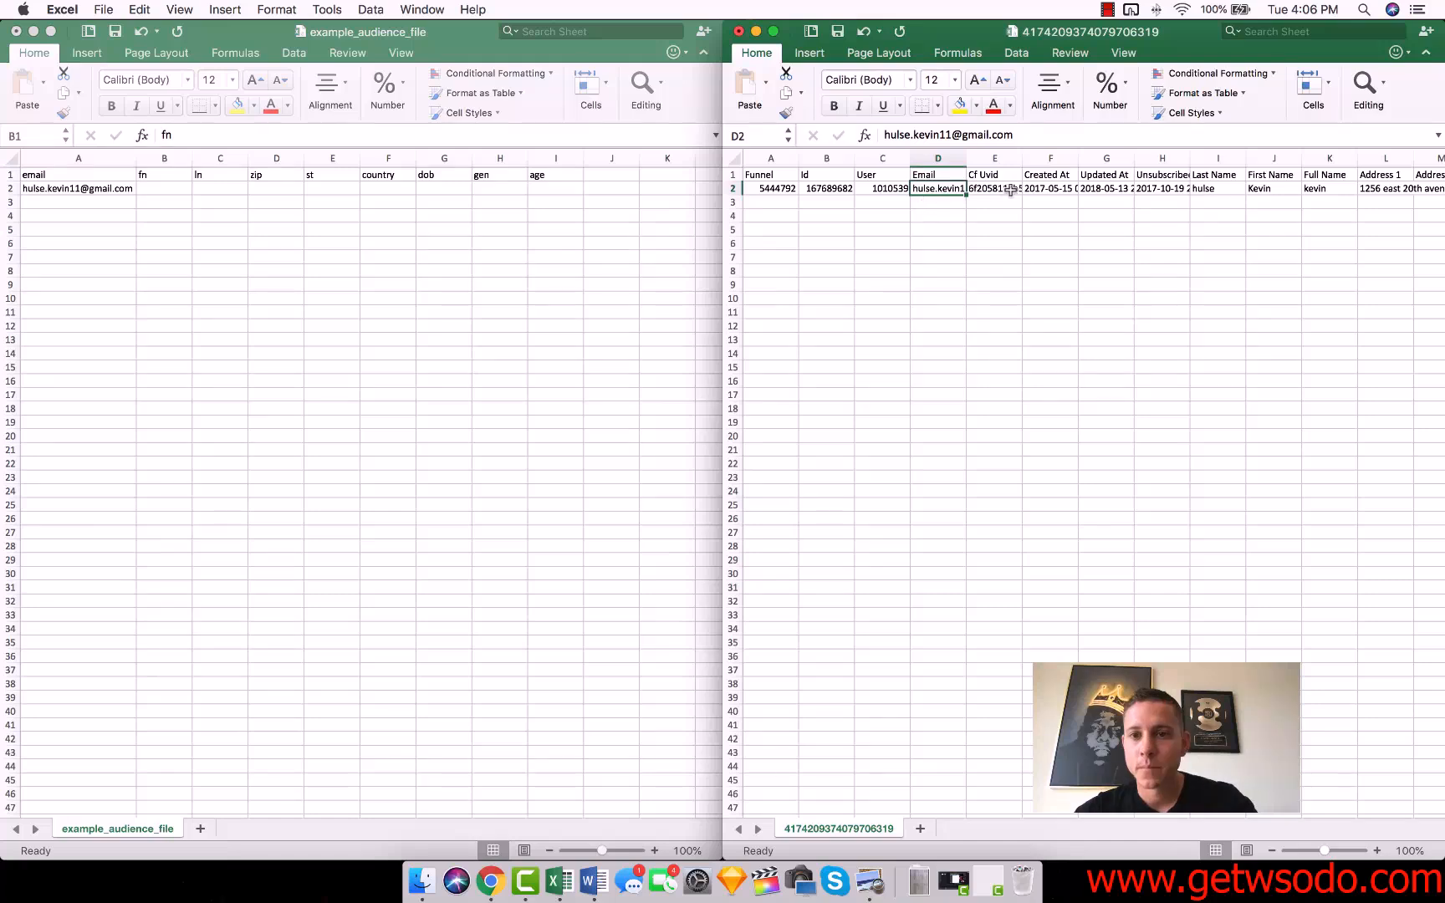
click(1052, 190)
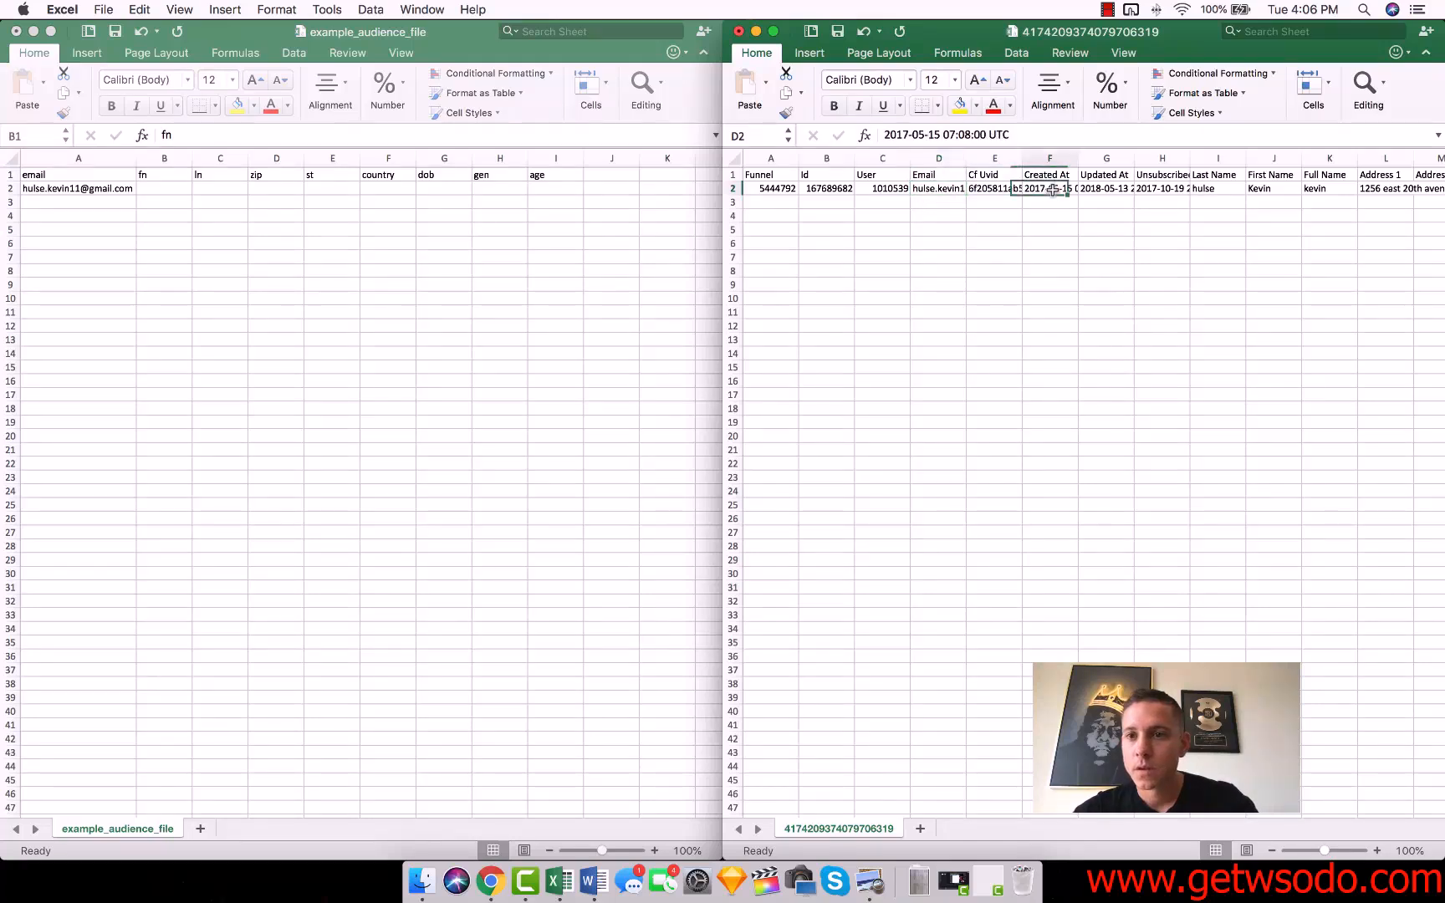
click(1273, 188)
key(super+c)
click(174, 186)
click(173, 186)
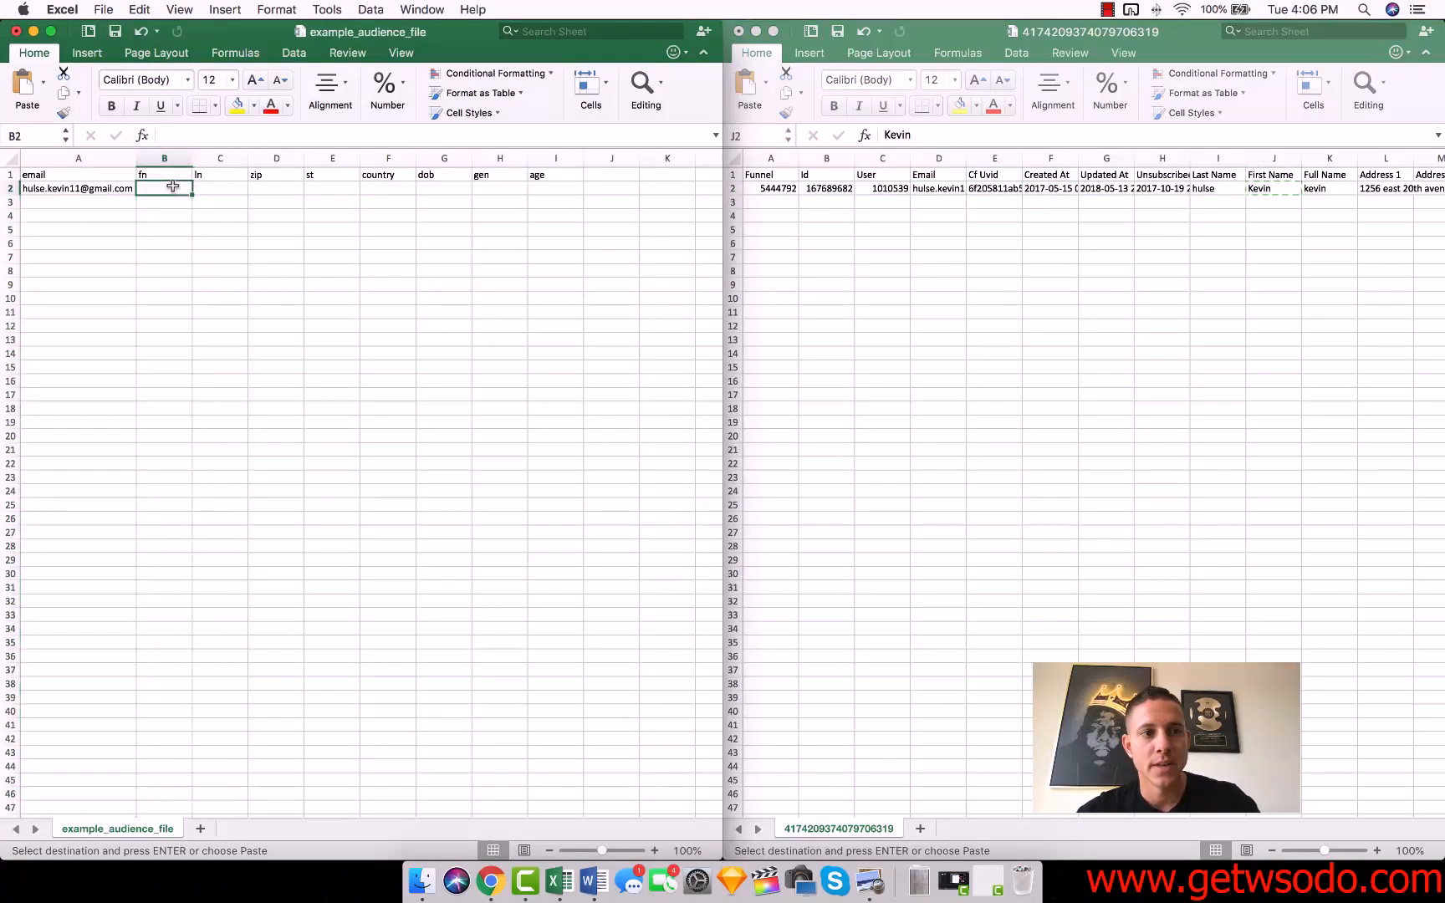
key(super+v)
Copy the Last Name data from I2:I16 of the export into the template's ln column, starting at C2.
click(1183, 222)
click(1215, 189)
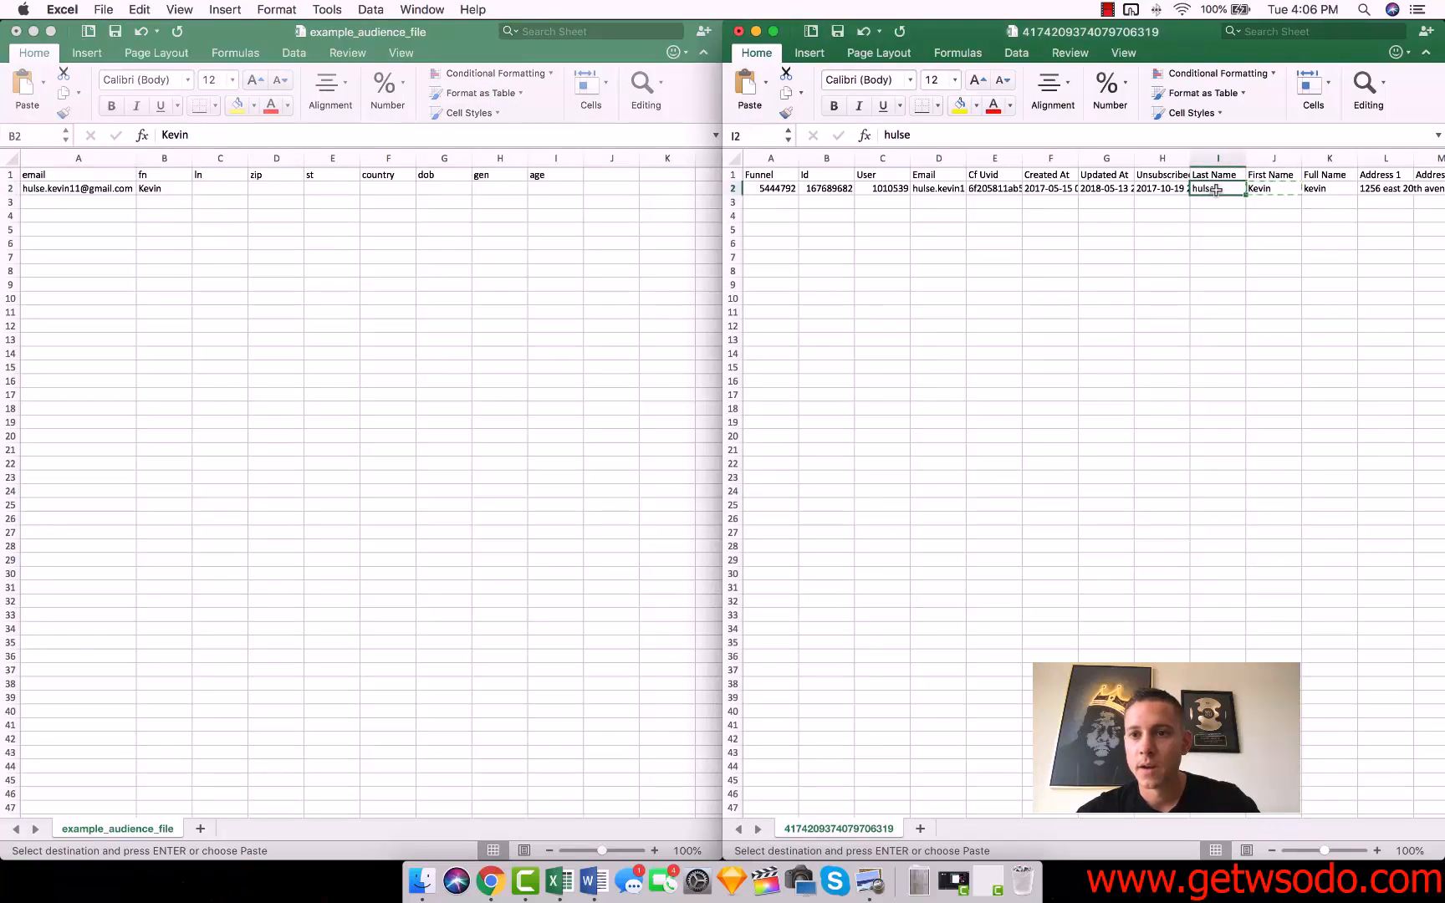
drag(1215, 189, 1213, 383)
key(super+c)
click(226, 194)
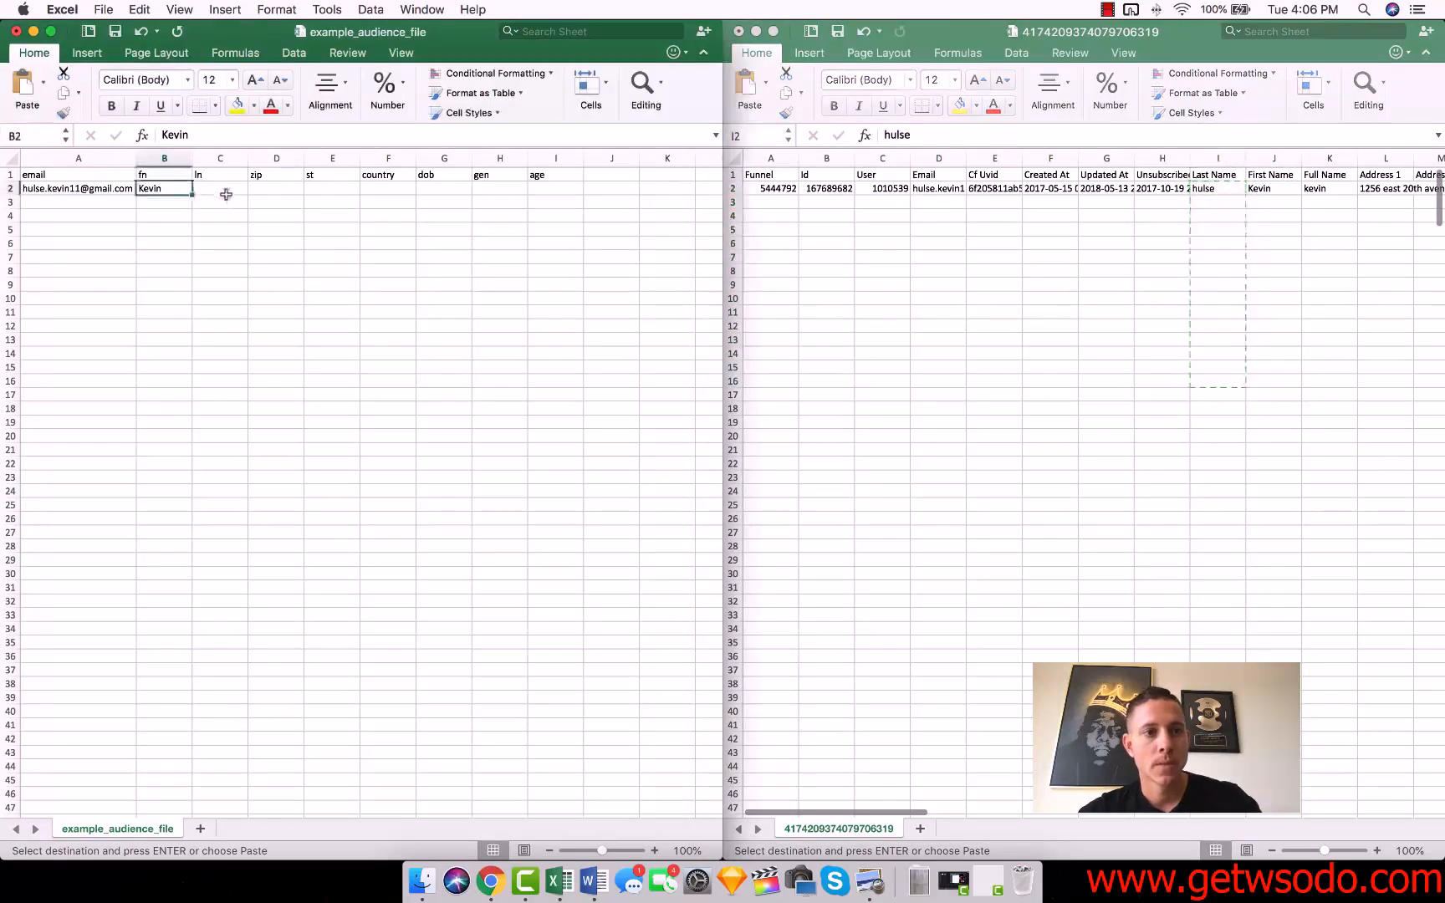
click(211, 187)
key(super+v)
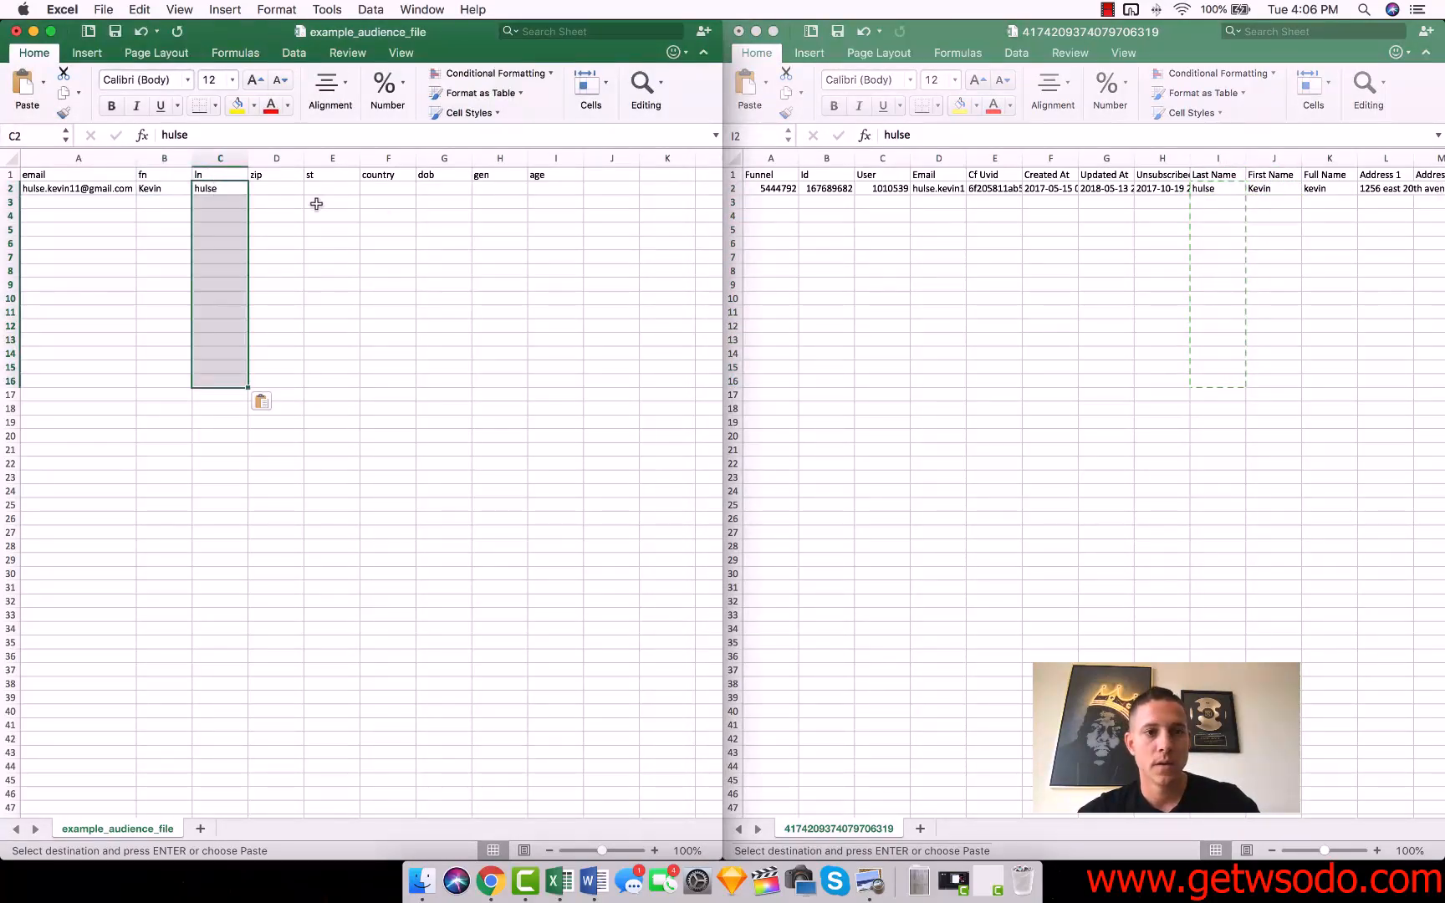
Copy the contact's zip code from the export into the template's zip column, cell D2.
click(1265, 299)
scroll(1400, 354, right, 3)
scroll(1400, 355, right, 4)
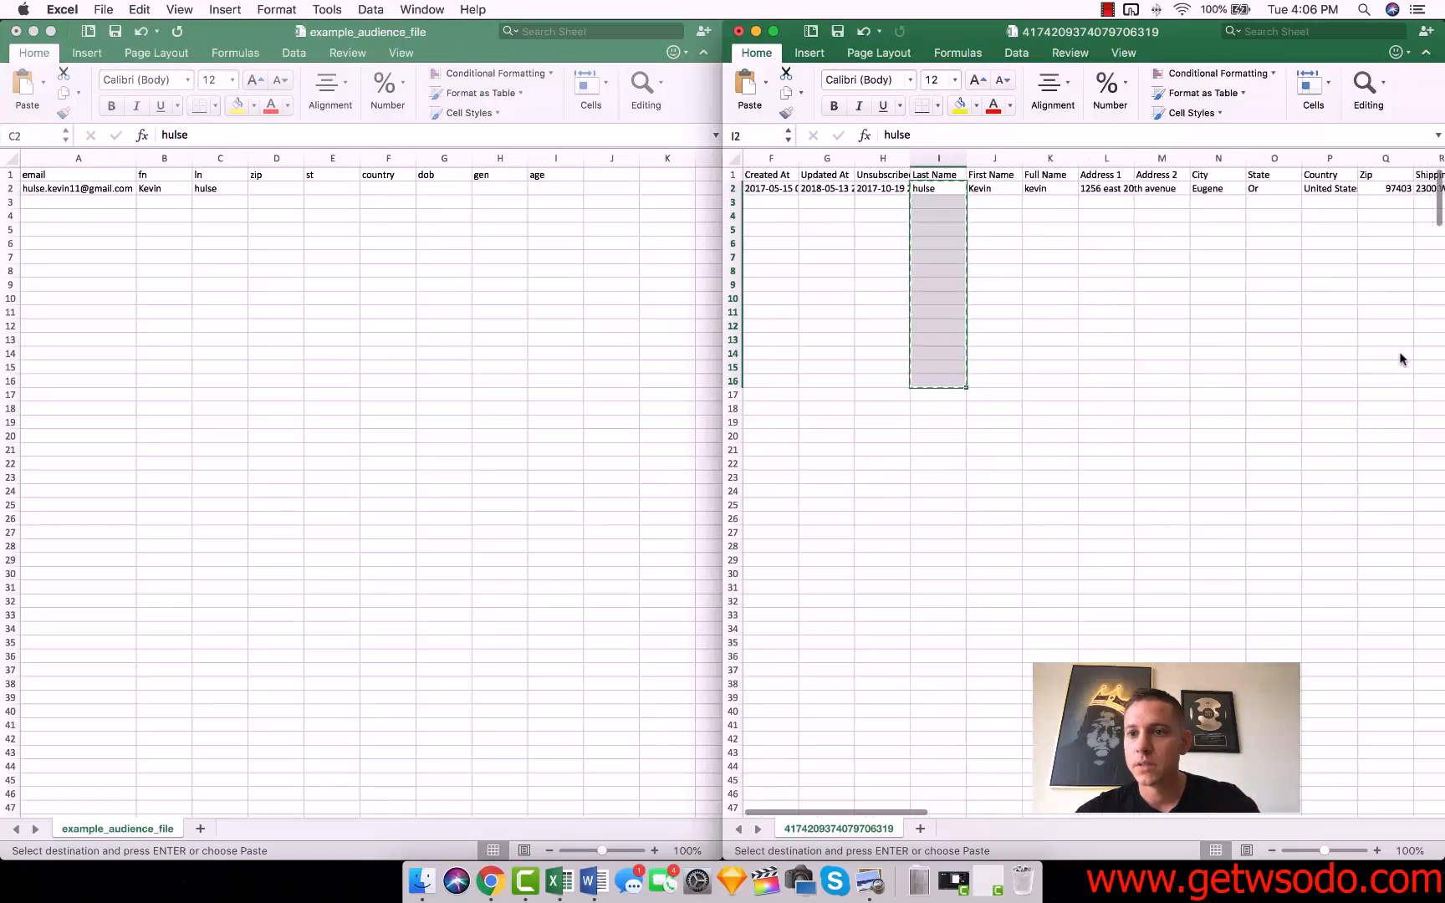
click(1328, 188)
key(cmd+c)
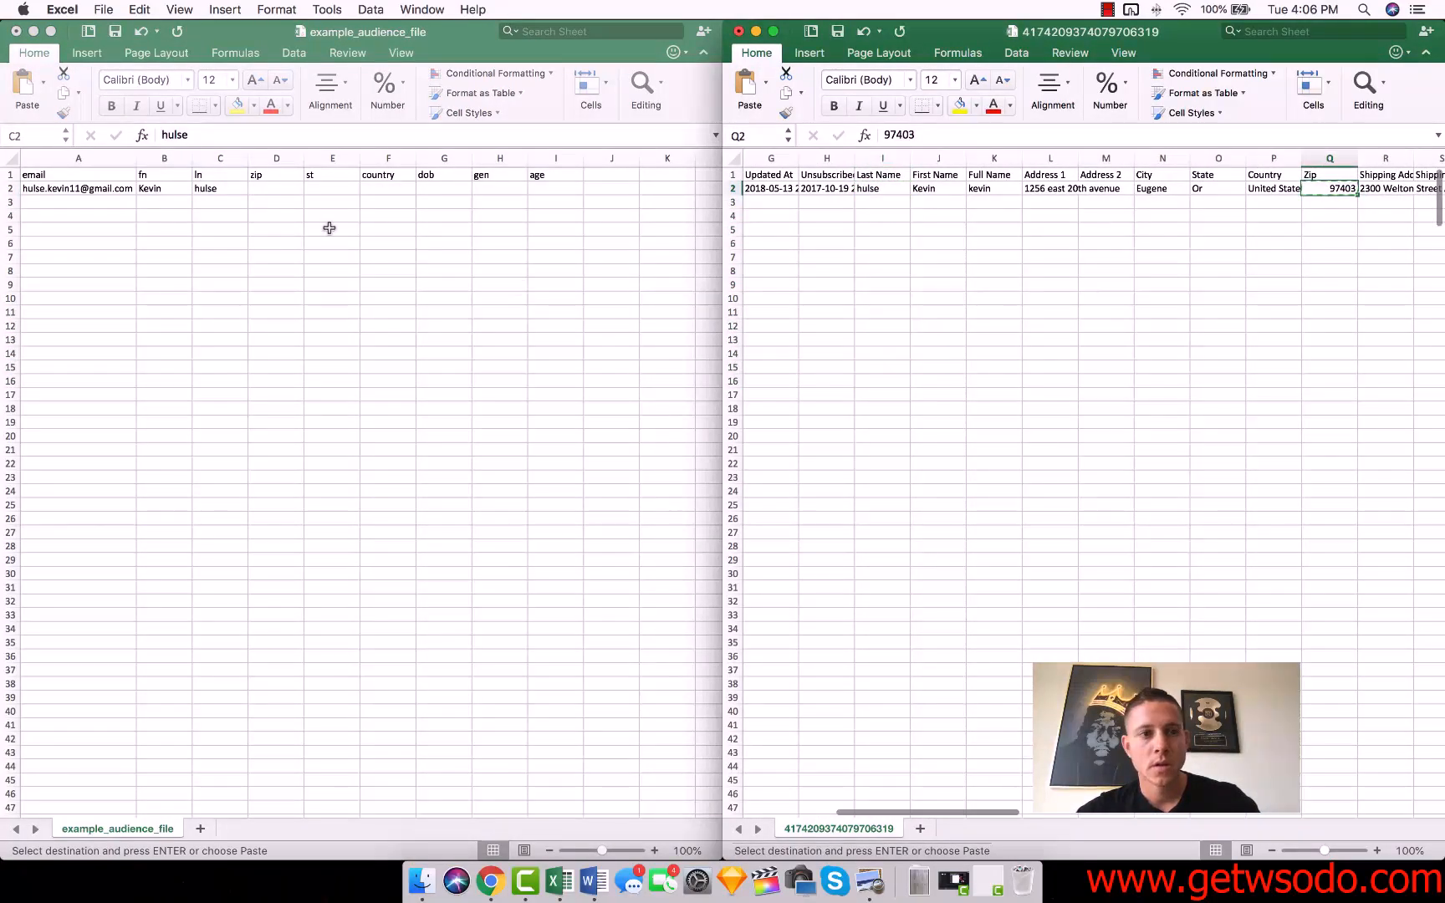
click(274, 185)
key(cmd+v)
Copy the contact's state from the export into the template's st column, cell E2.
click(1192, 189)
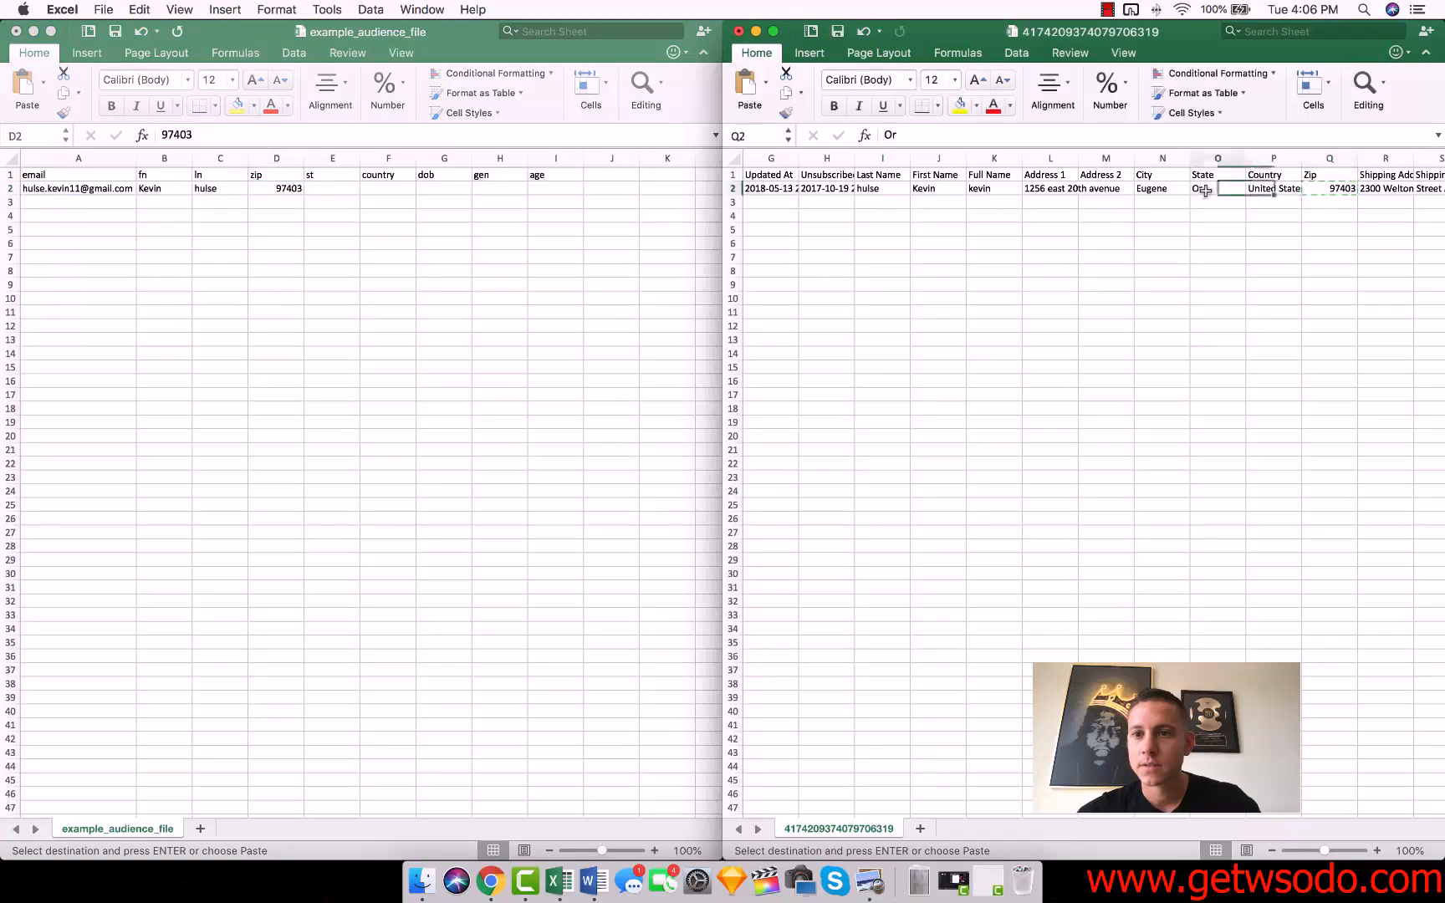
key(cmd+c)
click(316, 187)
key(cmd+v)
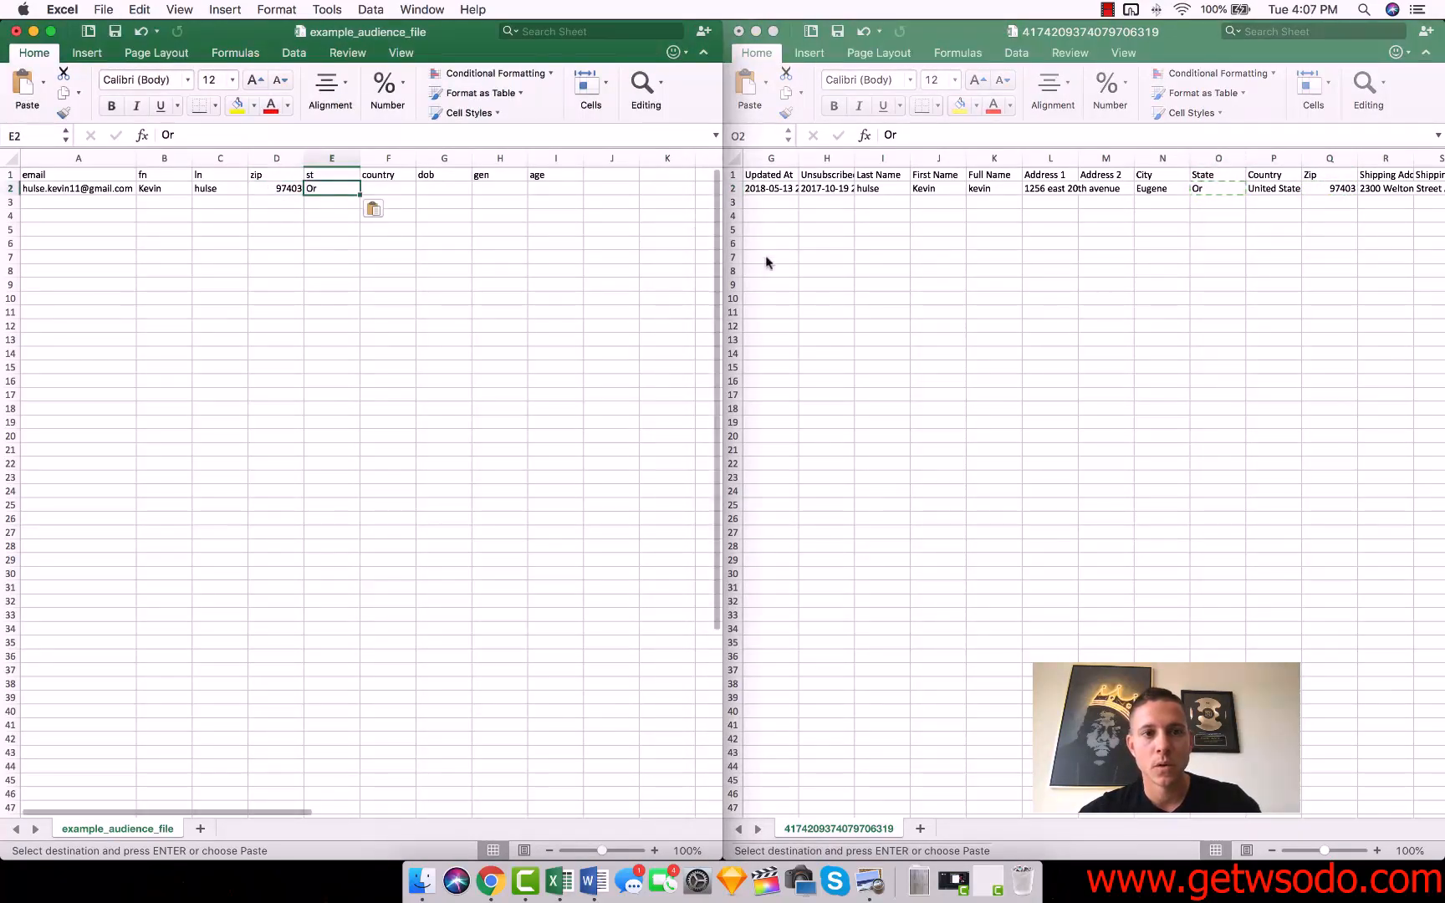
Look through the export's remaining address columns and enter USA in the template's country column, cell F2.
click(853, 248)
scroll(1100, 208, left, 1)
scroll(1100, 208, right, 2)
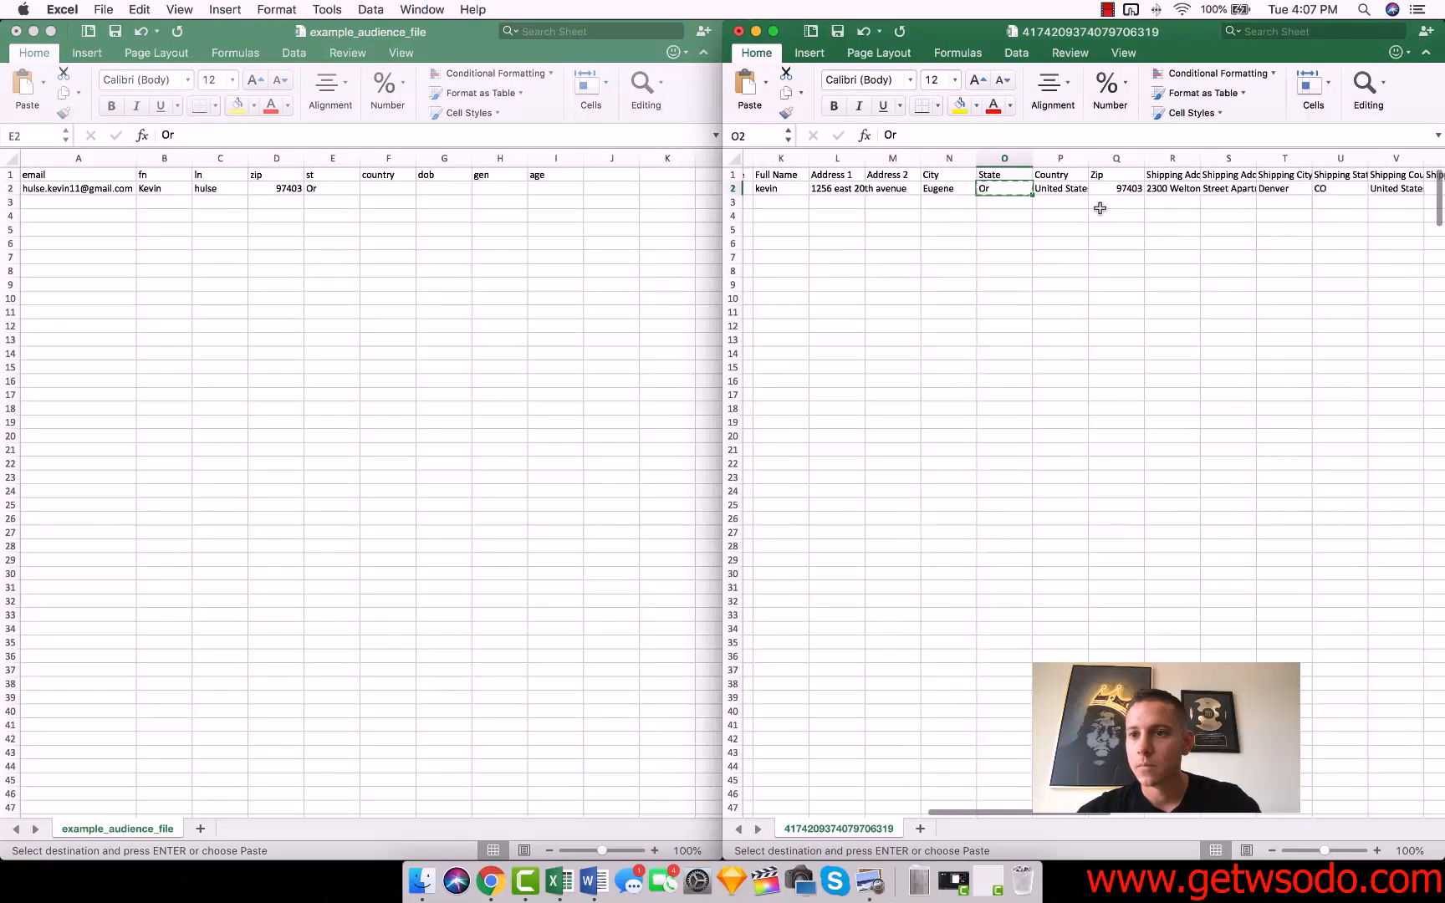
scroll(1099, 208, left, 5)
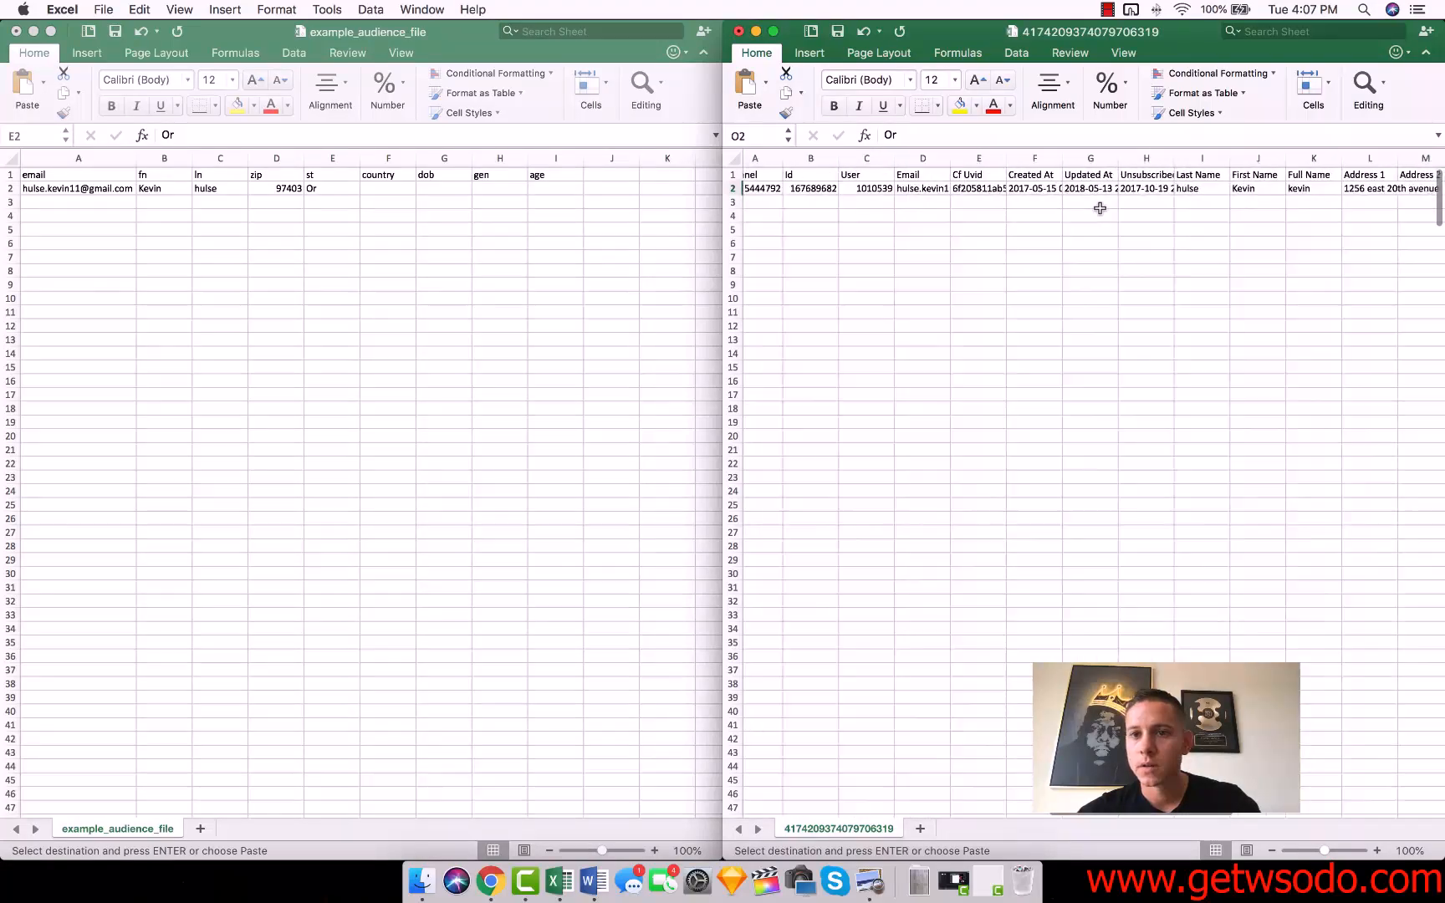
click(553, 230)
click(394, 190)
text(USA)
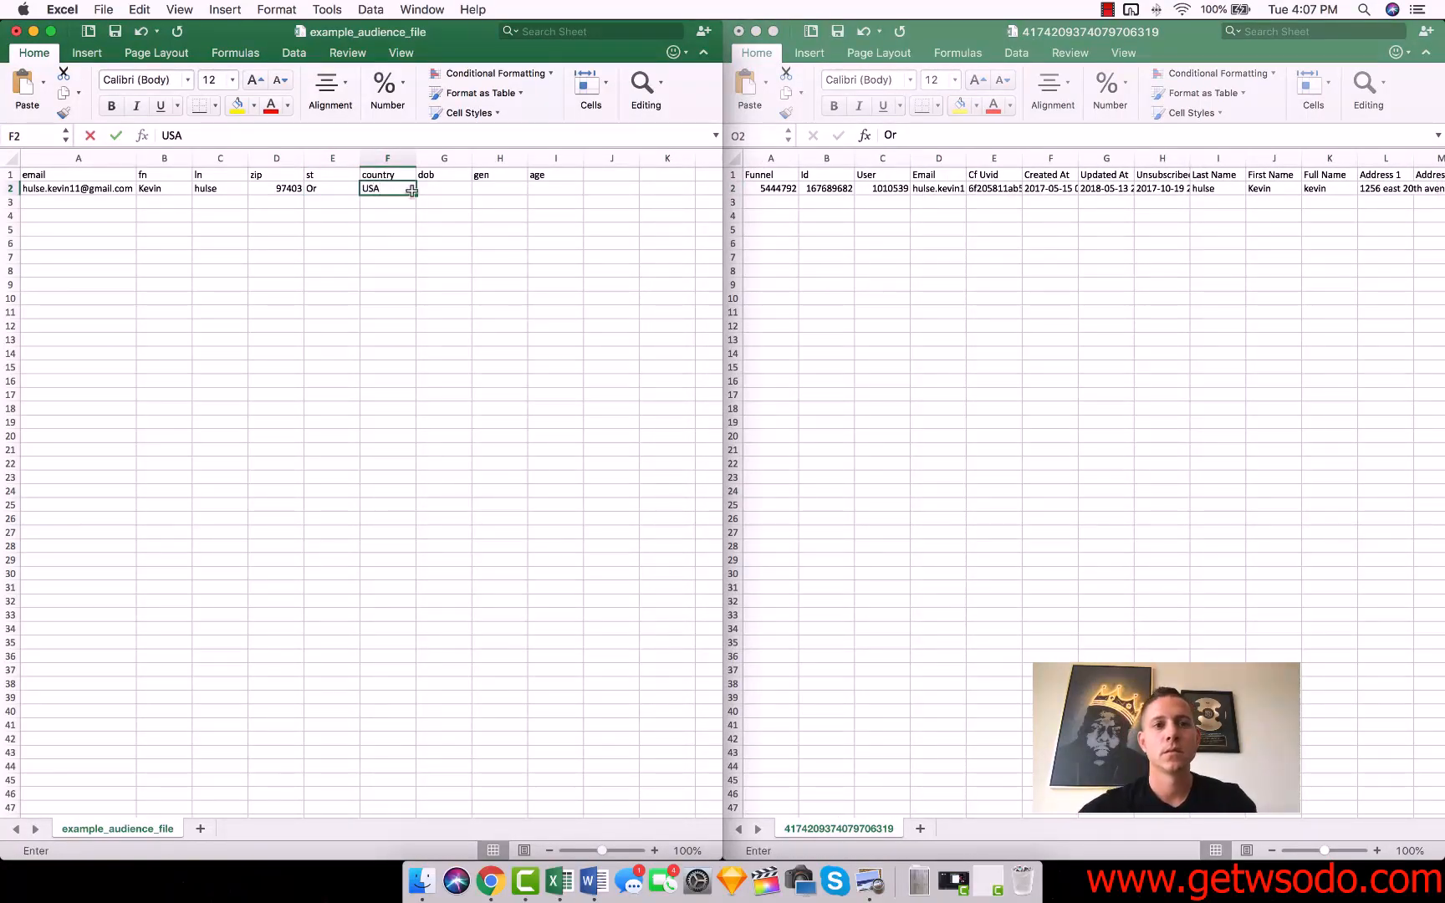
key(Tab)
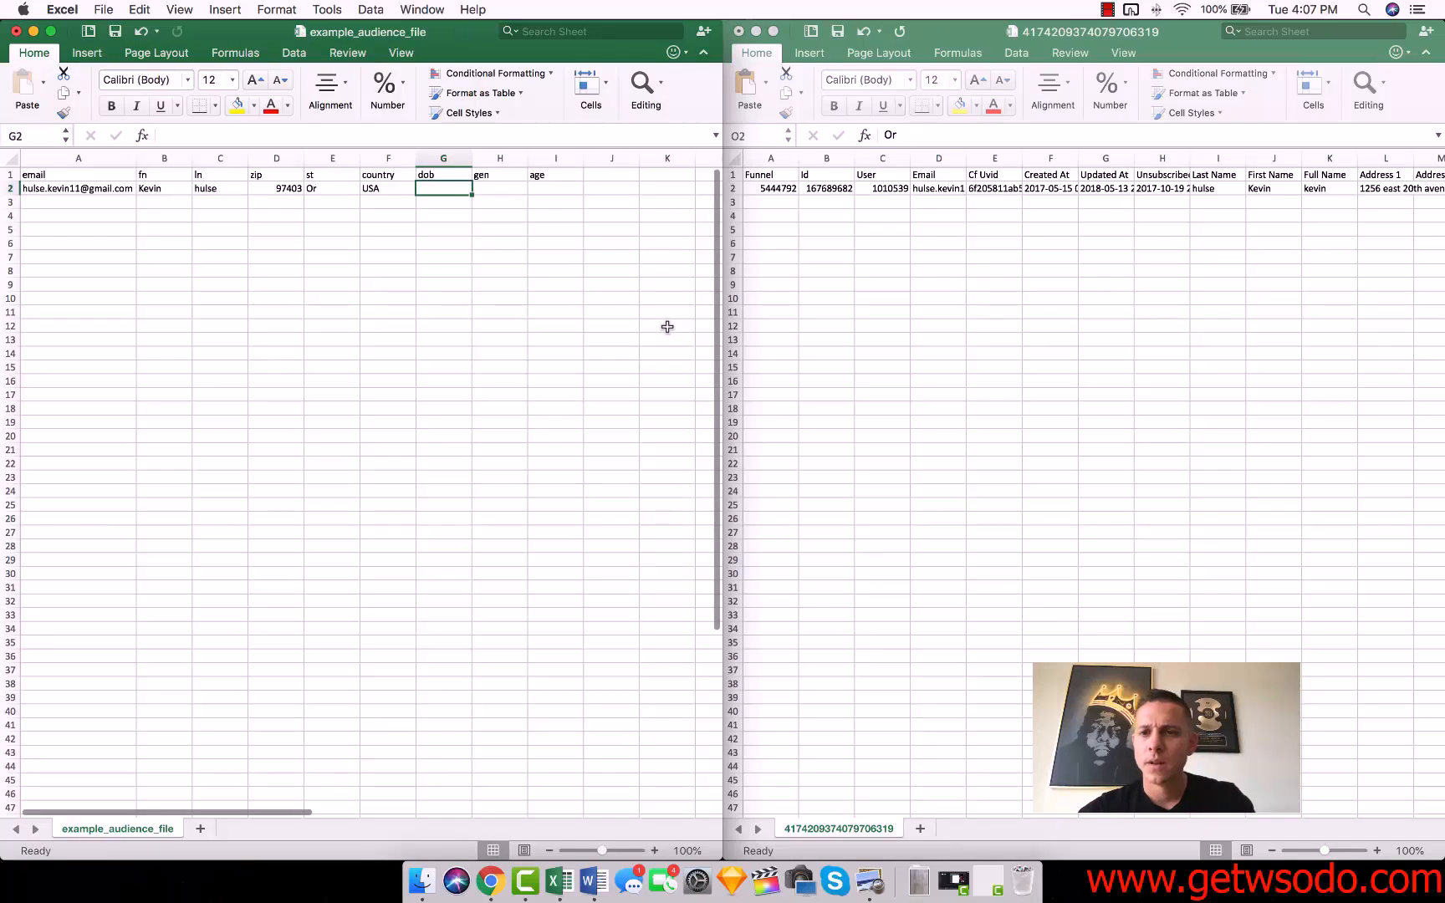
Check the export's columns for date-of-birth data and delete the dob column from the template.
scroll(1087, 322, right, 2)
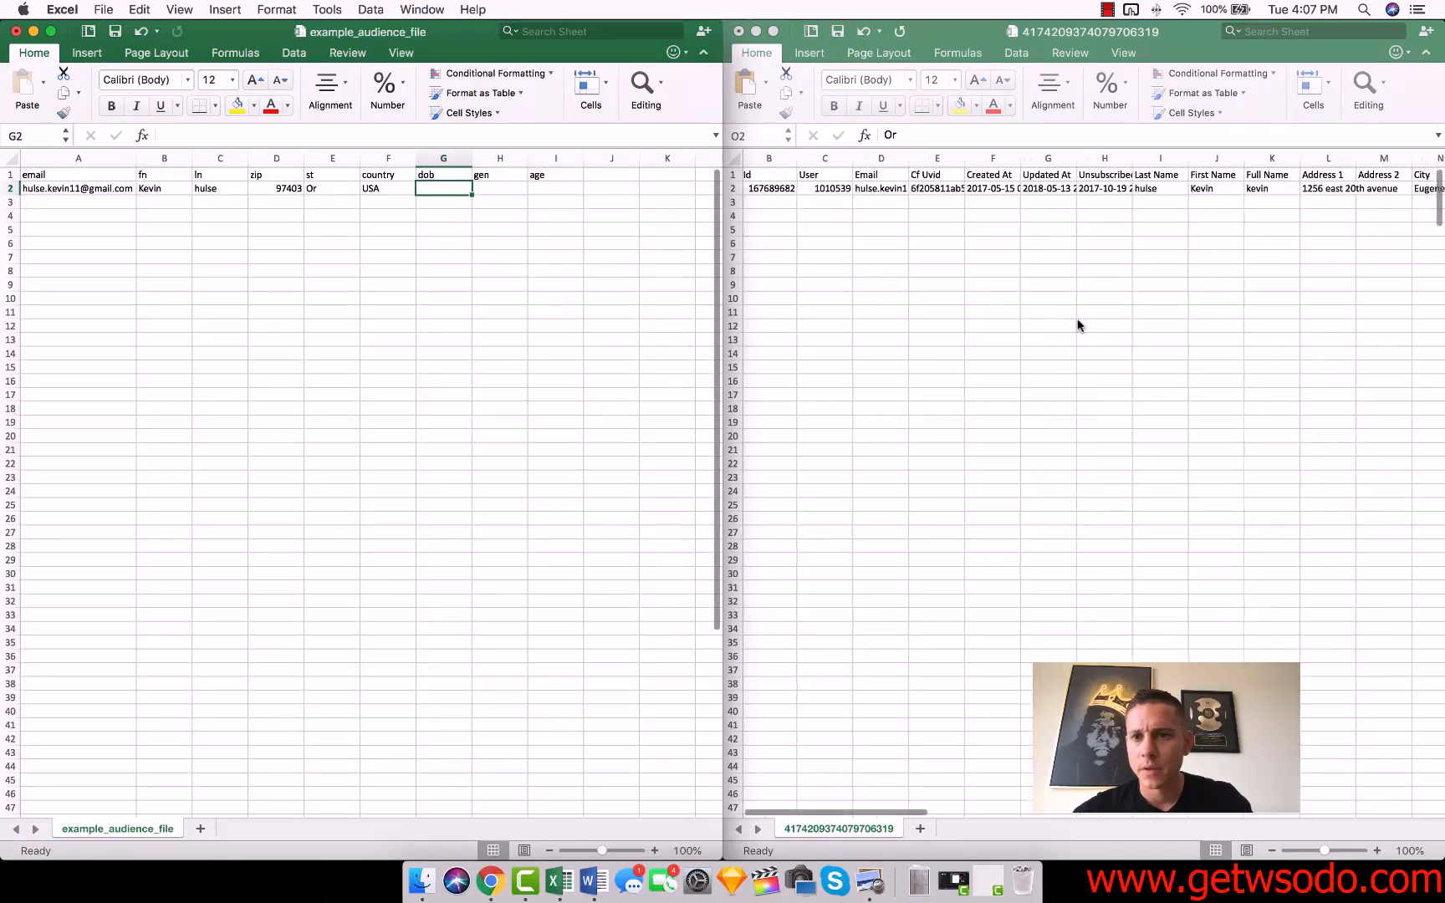
scroll(1079, 323, left, 2)
right_click(434, 162)
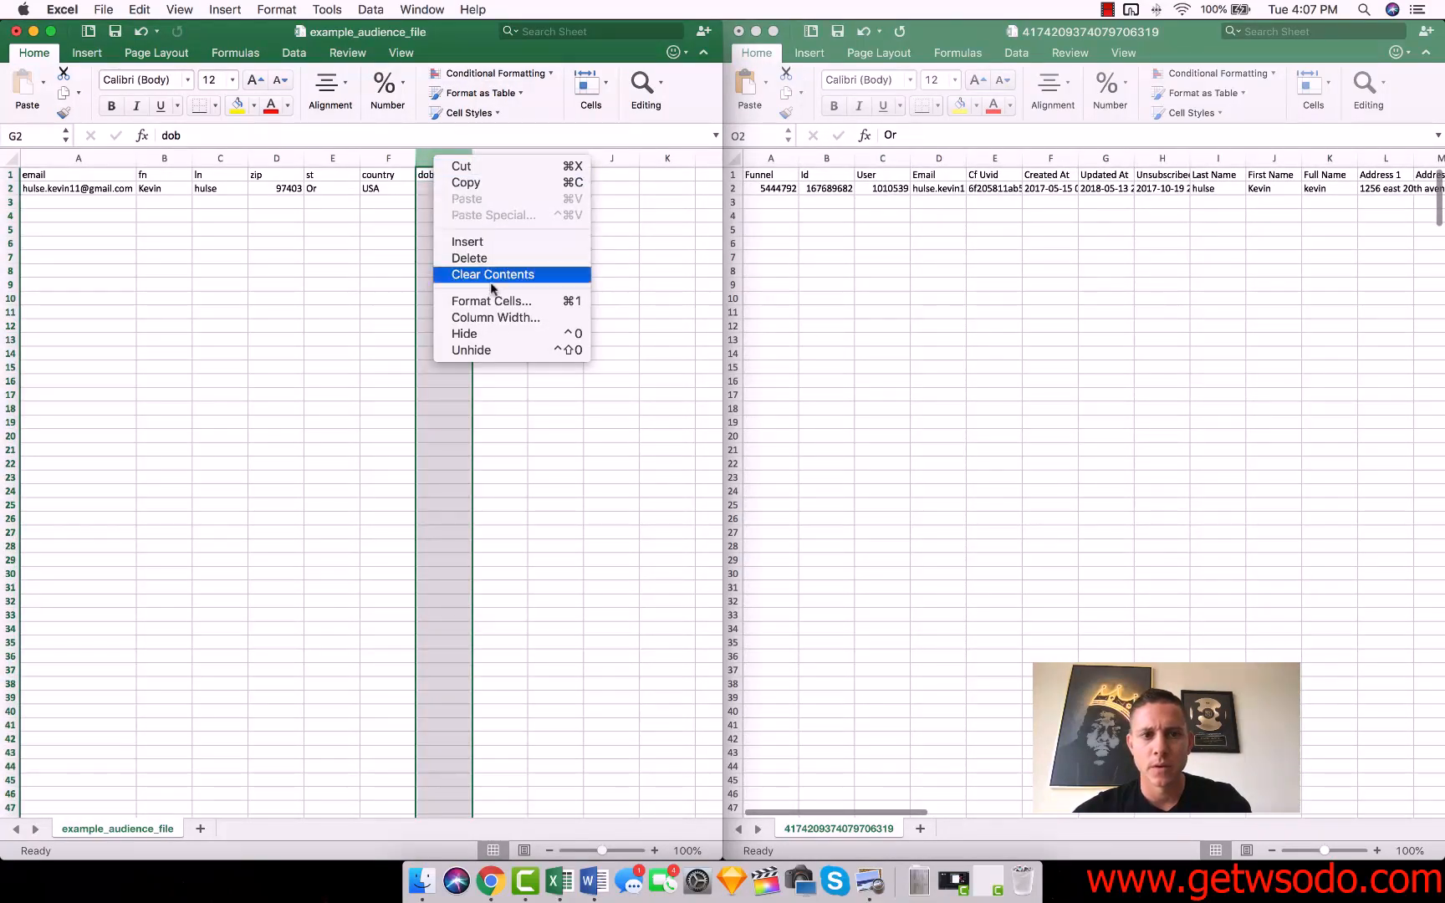
click(481, 260)
Check the export for gender and age data and delete the gen and age columns from the template.
click(1012, 273)
scroll(1012, 273, right, 10)
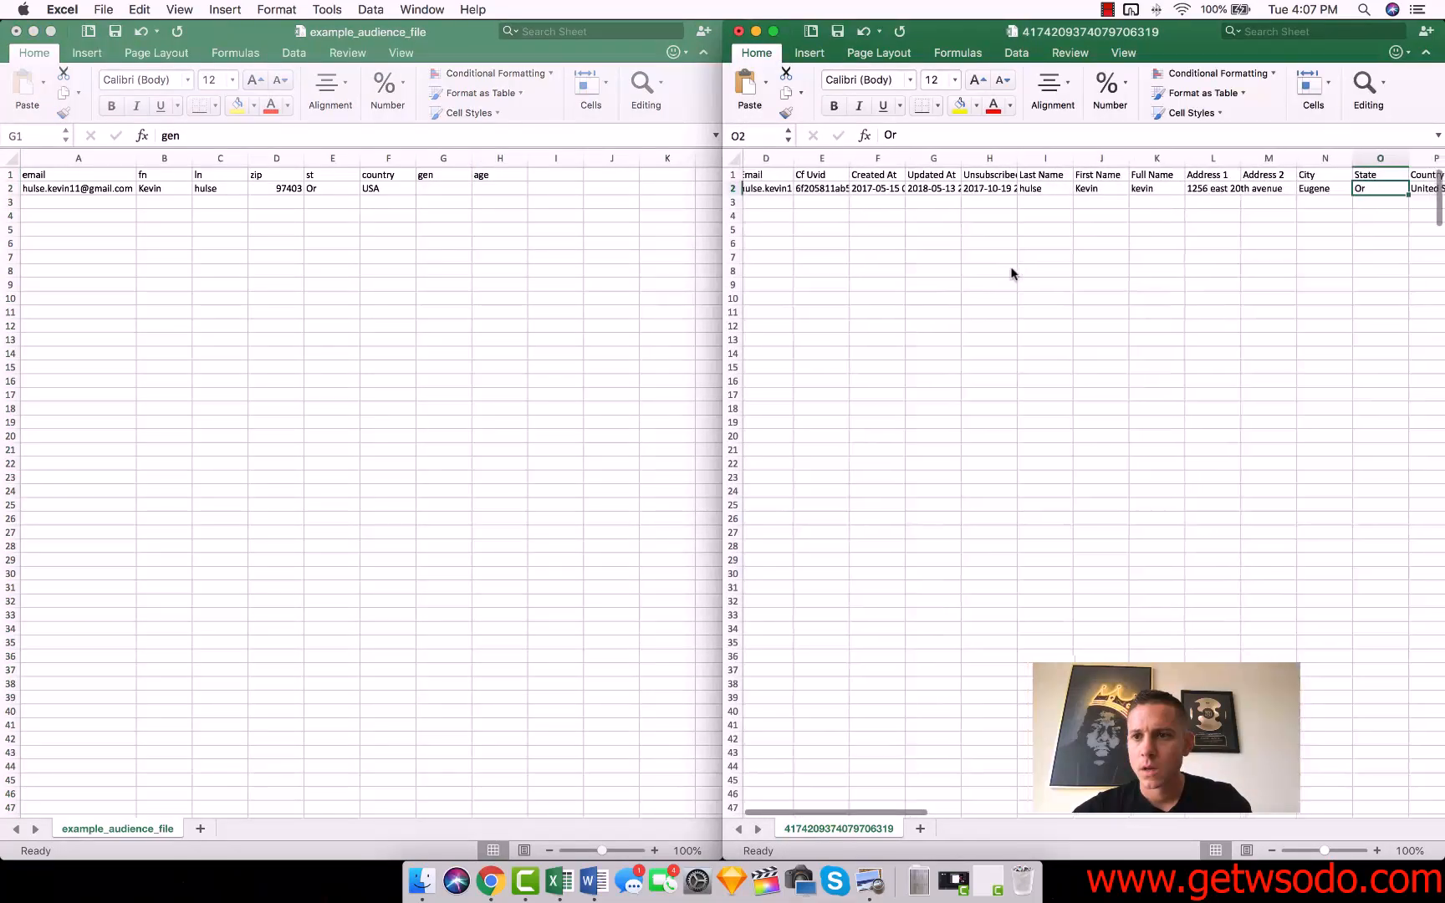
scroll(1012, 273, left, 10)
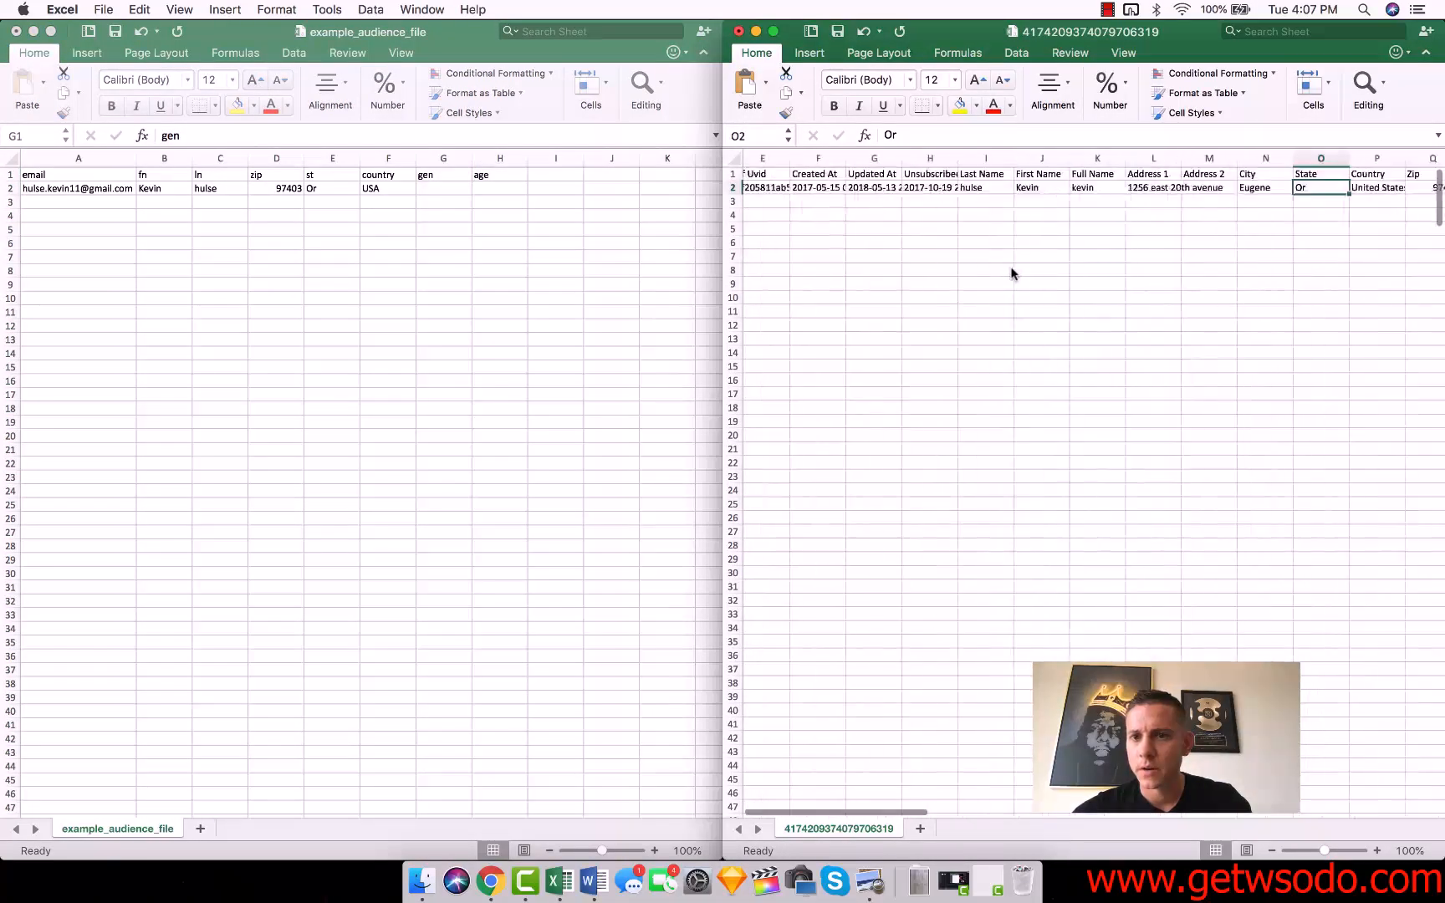
click(443, 159)
right_click(443, 159)
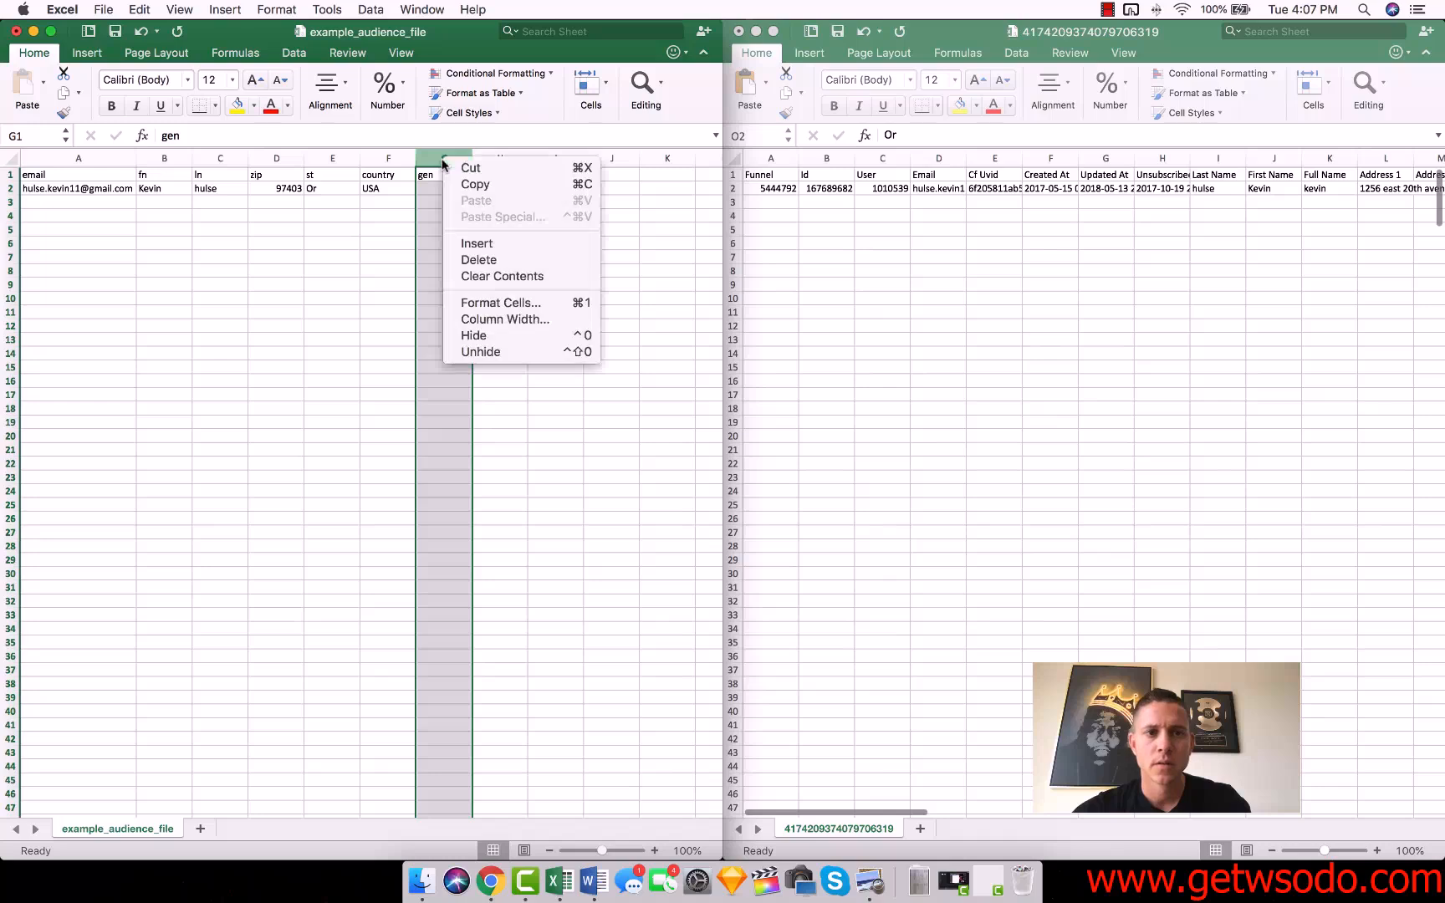
click(481, 260)
right_click(459, 160)
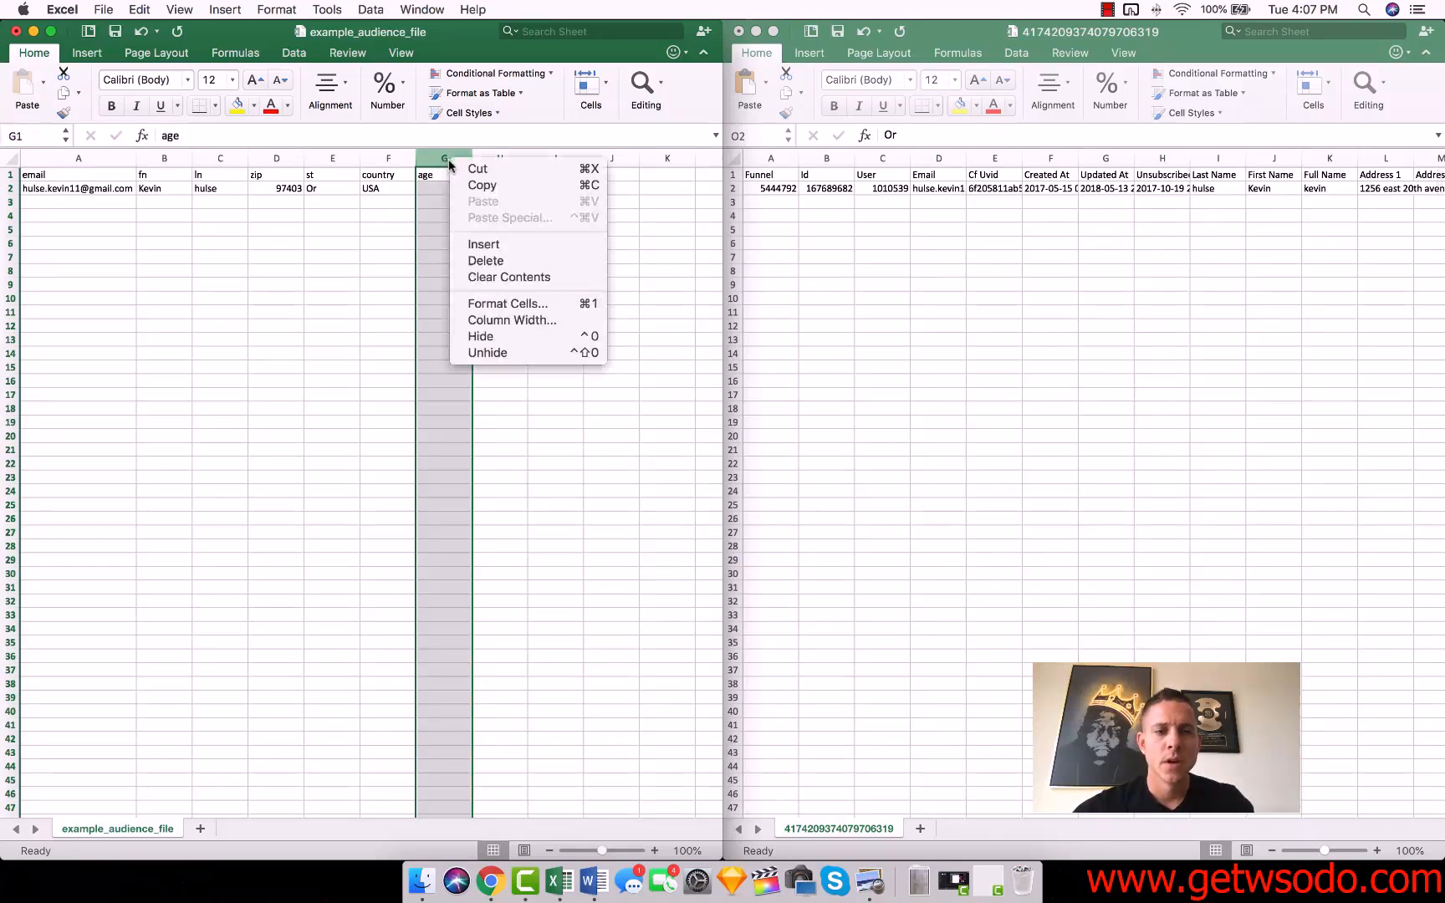
click(504, 264)
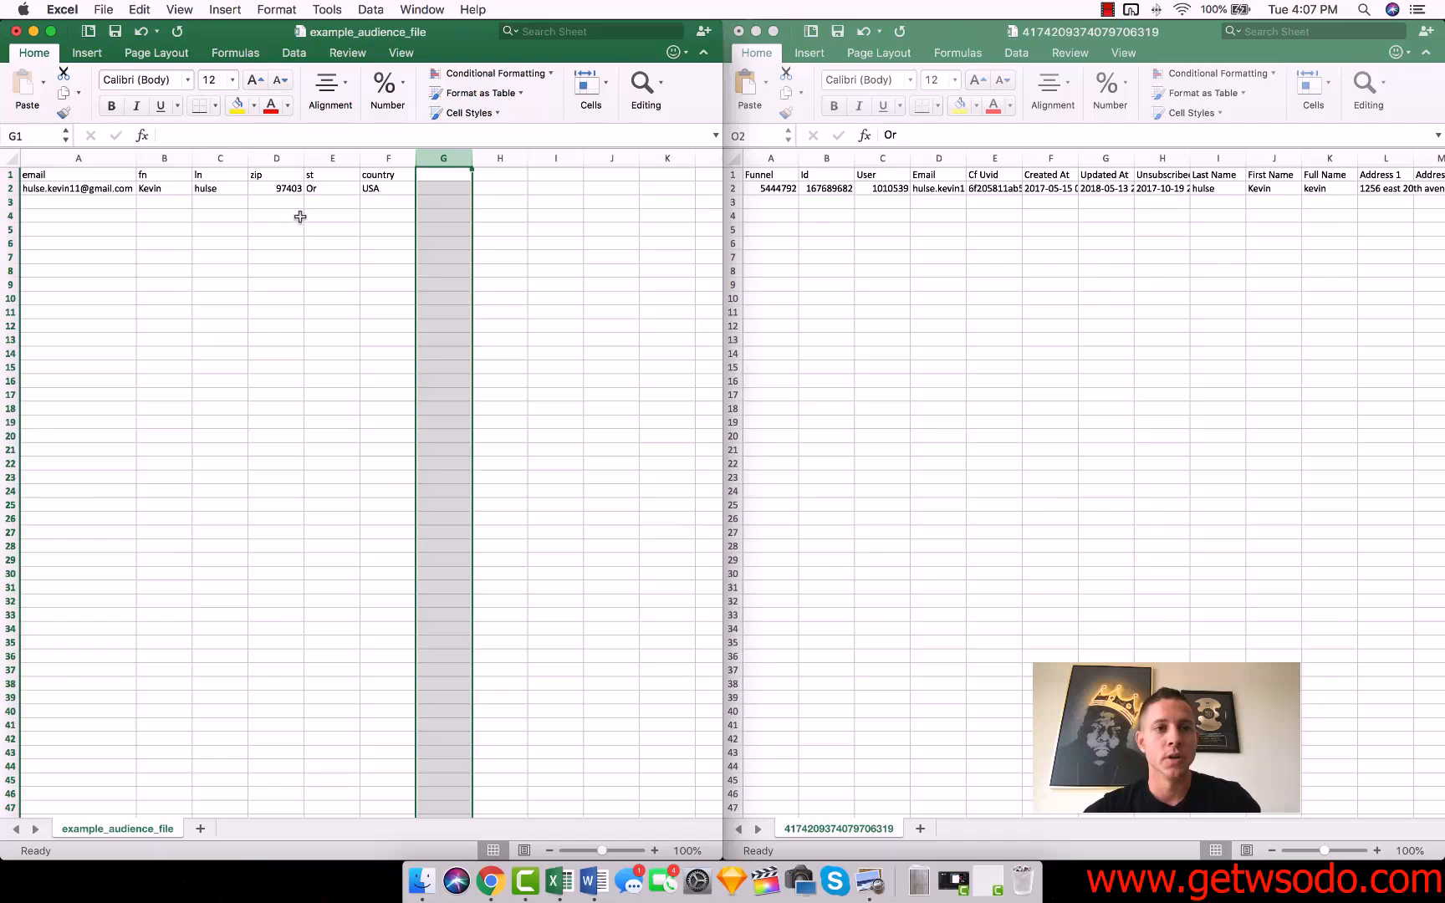
Save example_audience_file in its existing CSV format and close the workbook.
key(super+s)
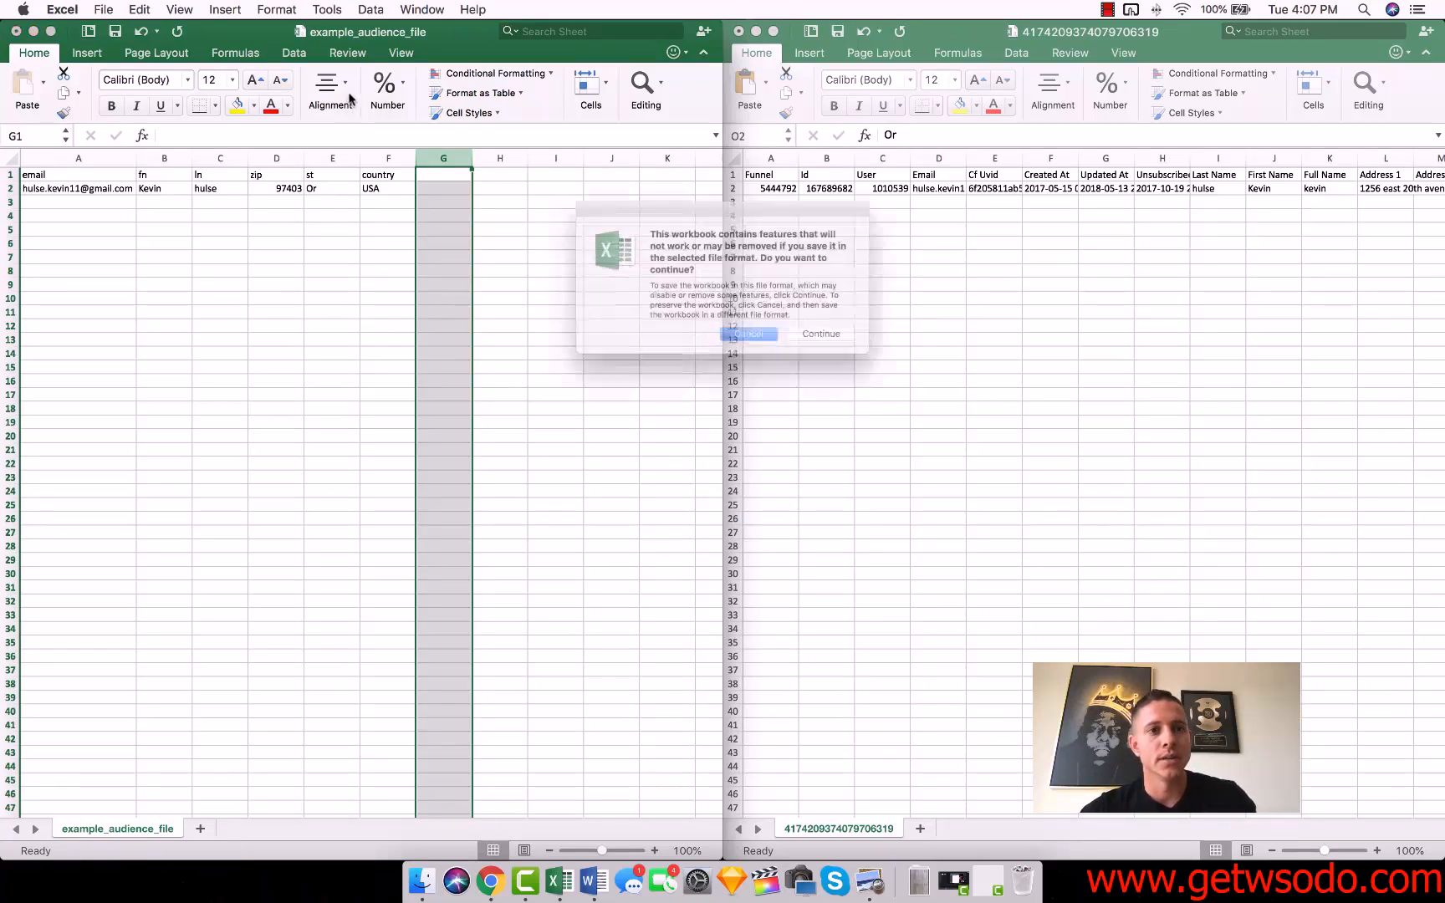
click(847, 346)
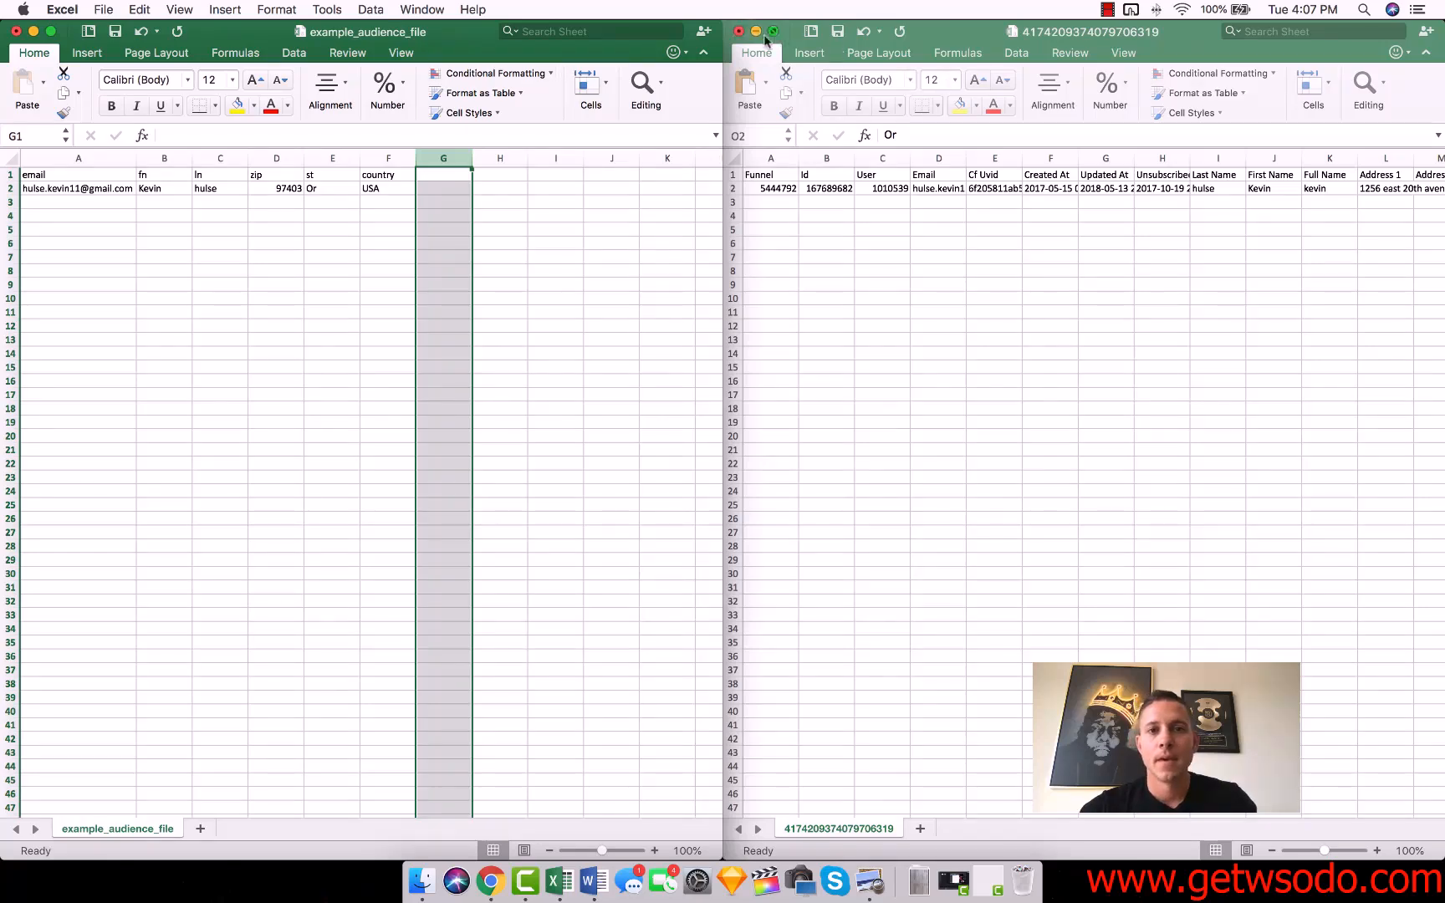
click(739, 31)
click(600, 231)
key(super+w)
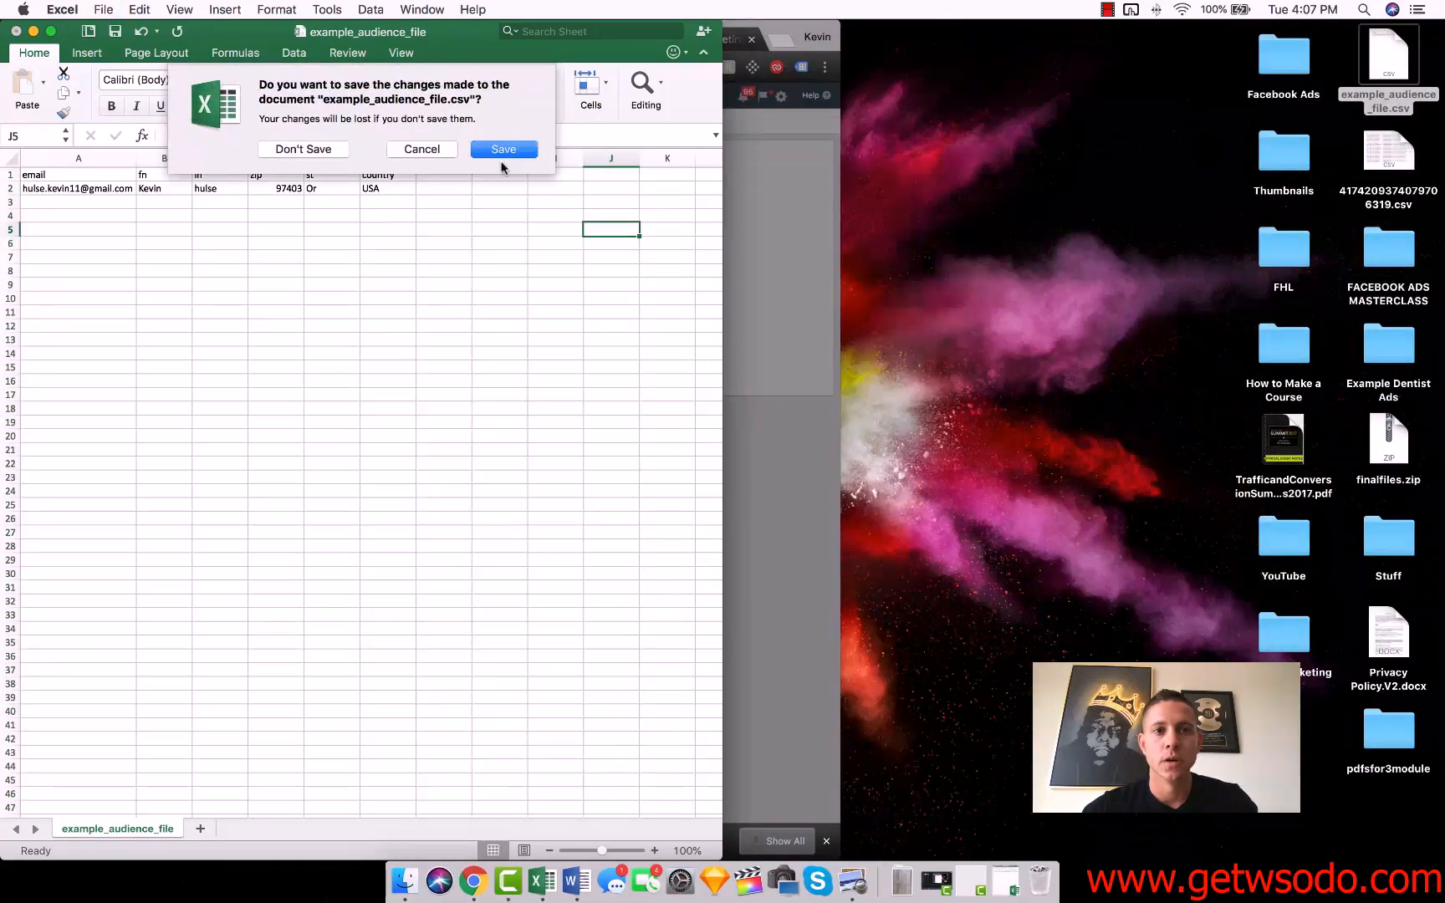
click(484, 154)
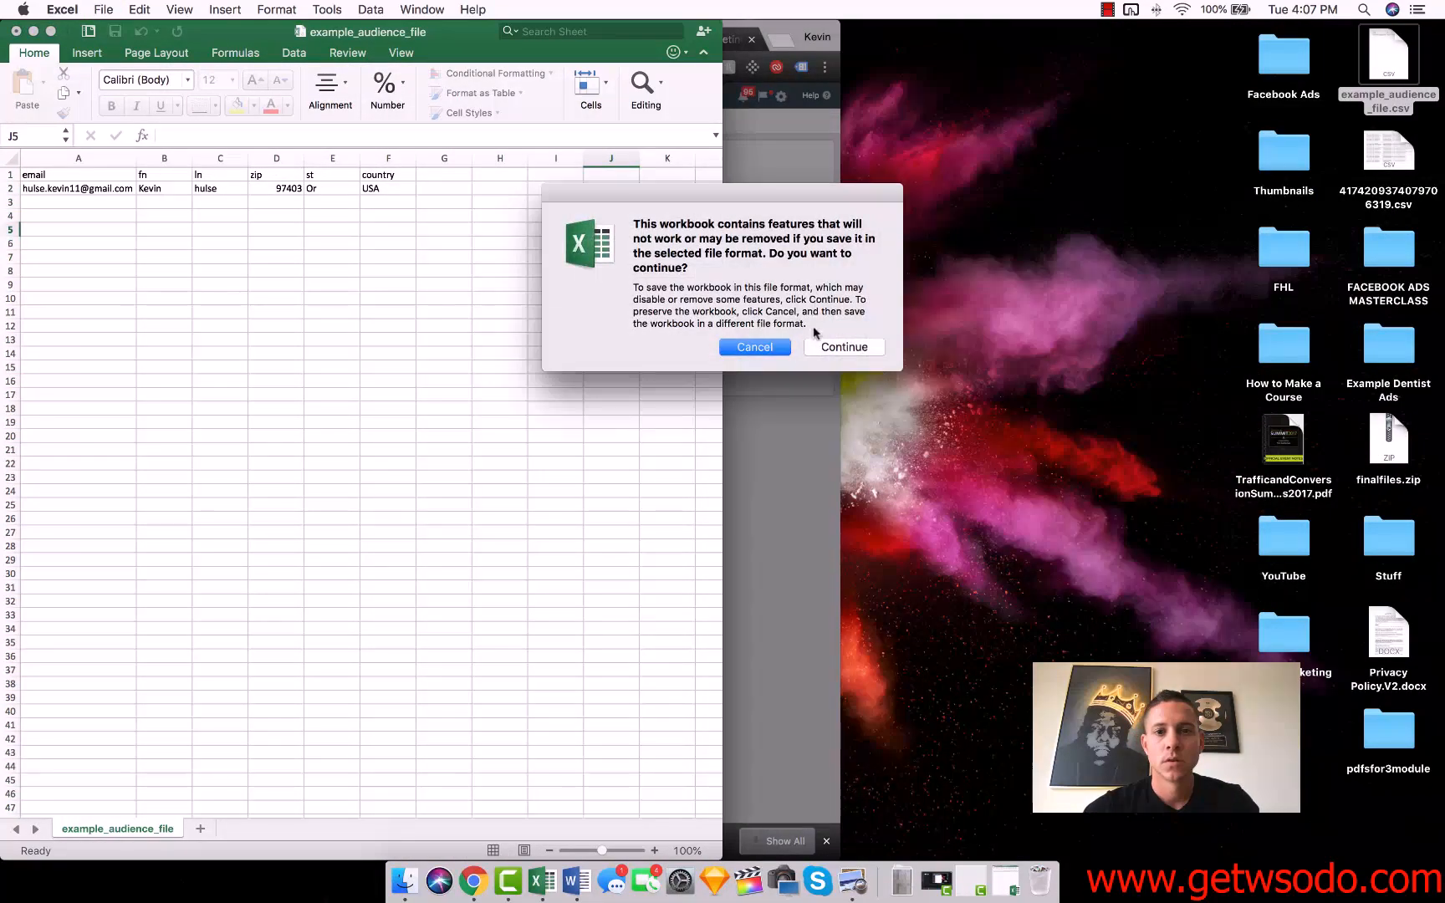
click(850, 350)
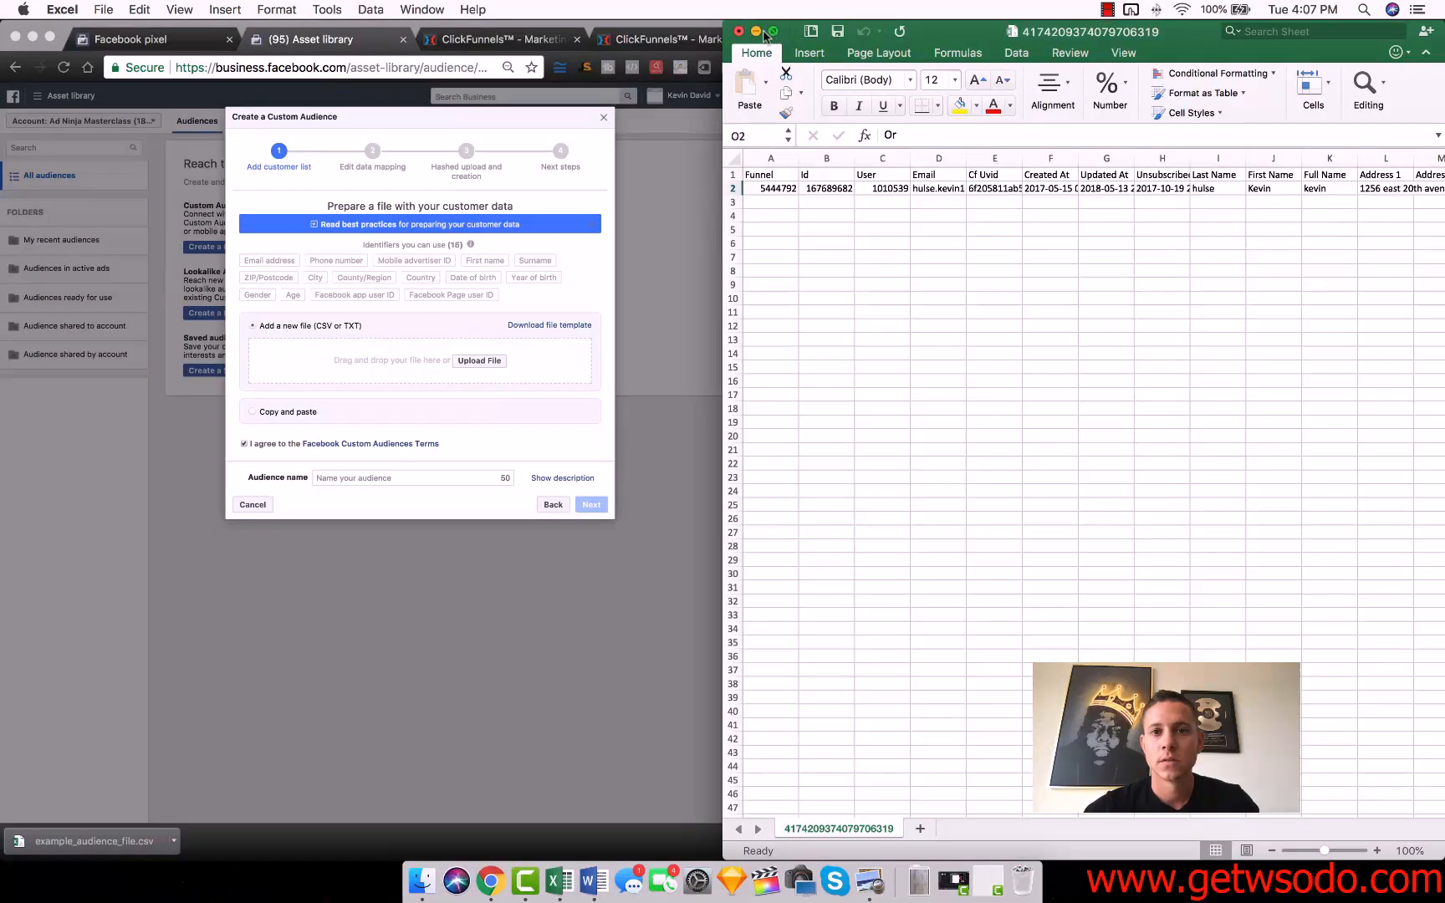
Minimize the export workbook and, in Chrome, add example_audience_file.csv from the Desktop as the custom audience's customer file.
click(756, 31)
click(470, 360)
click(471, 360)
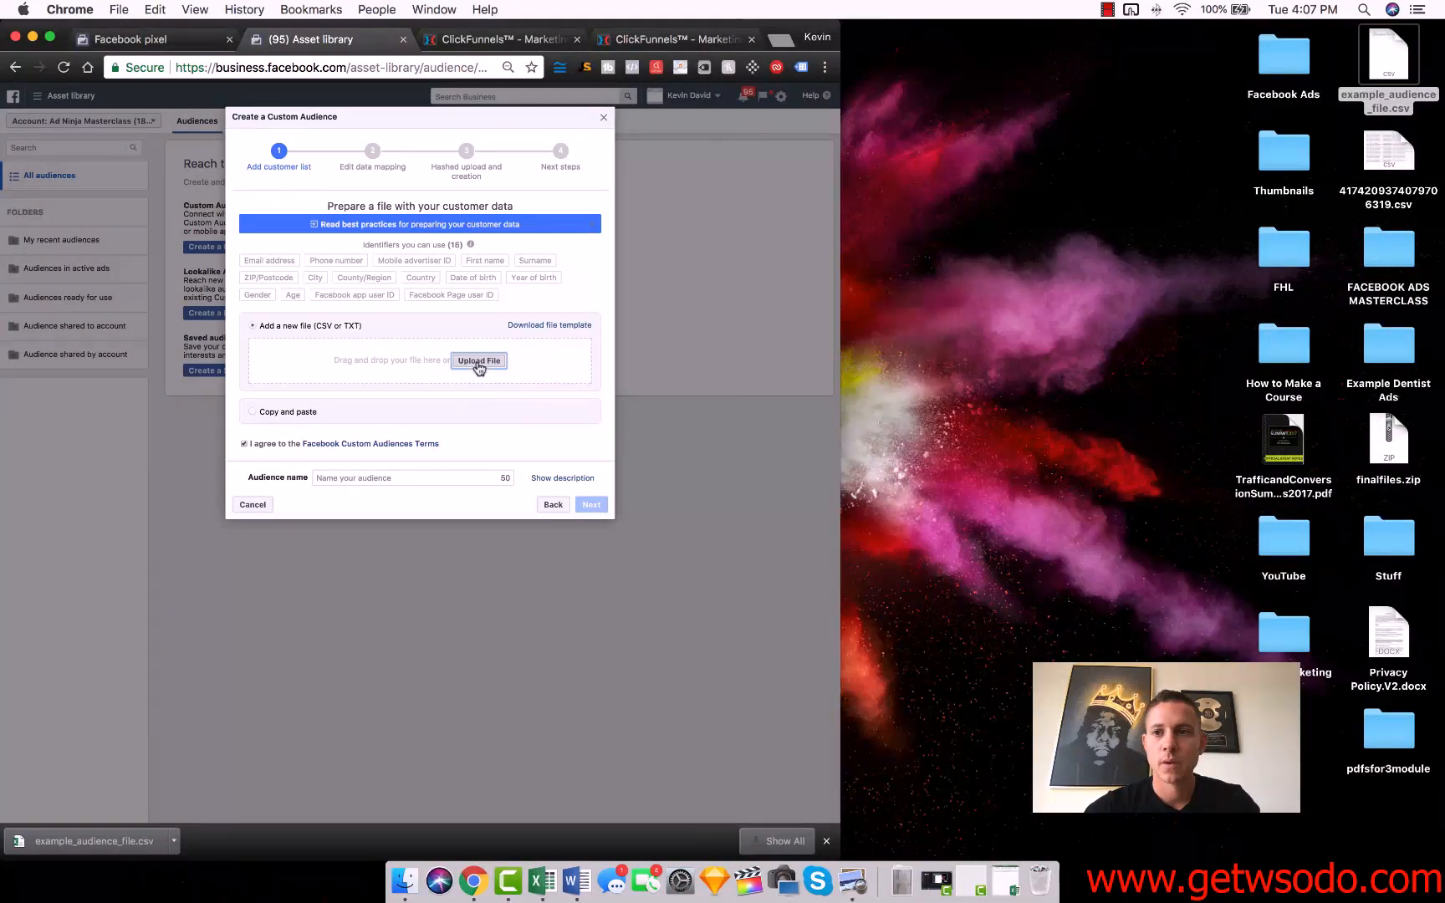
click(162, 215)
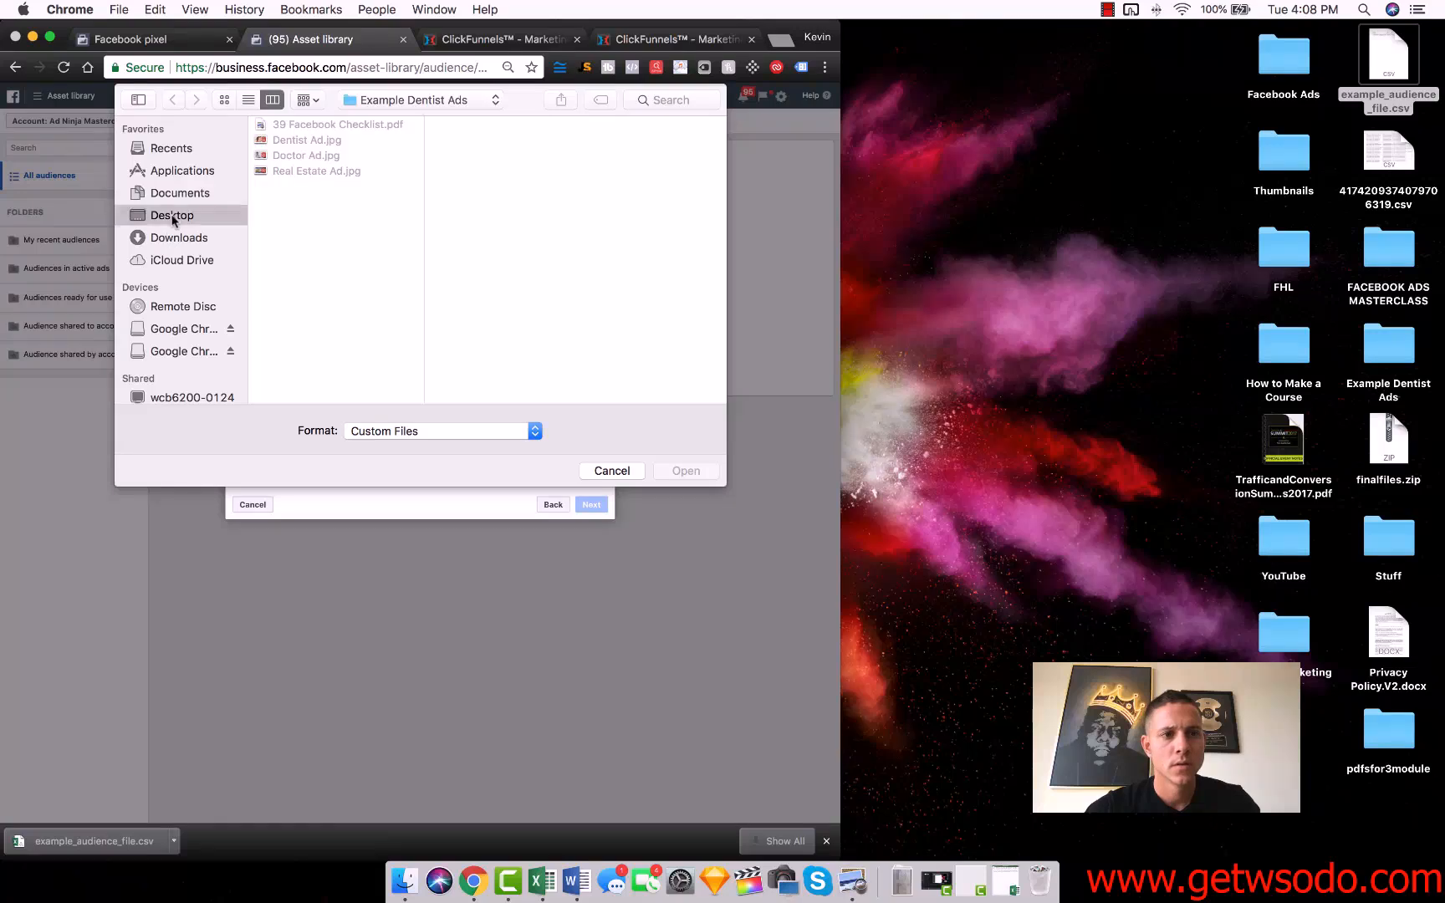
click(339, 172)
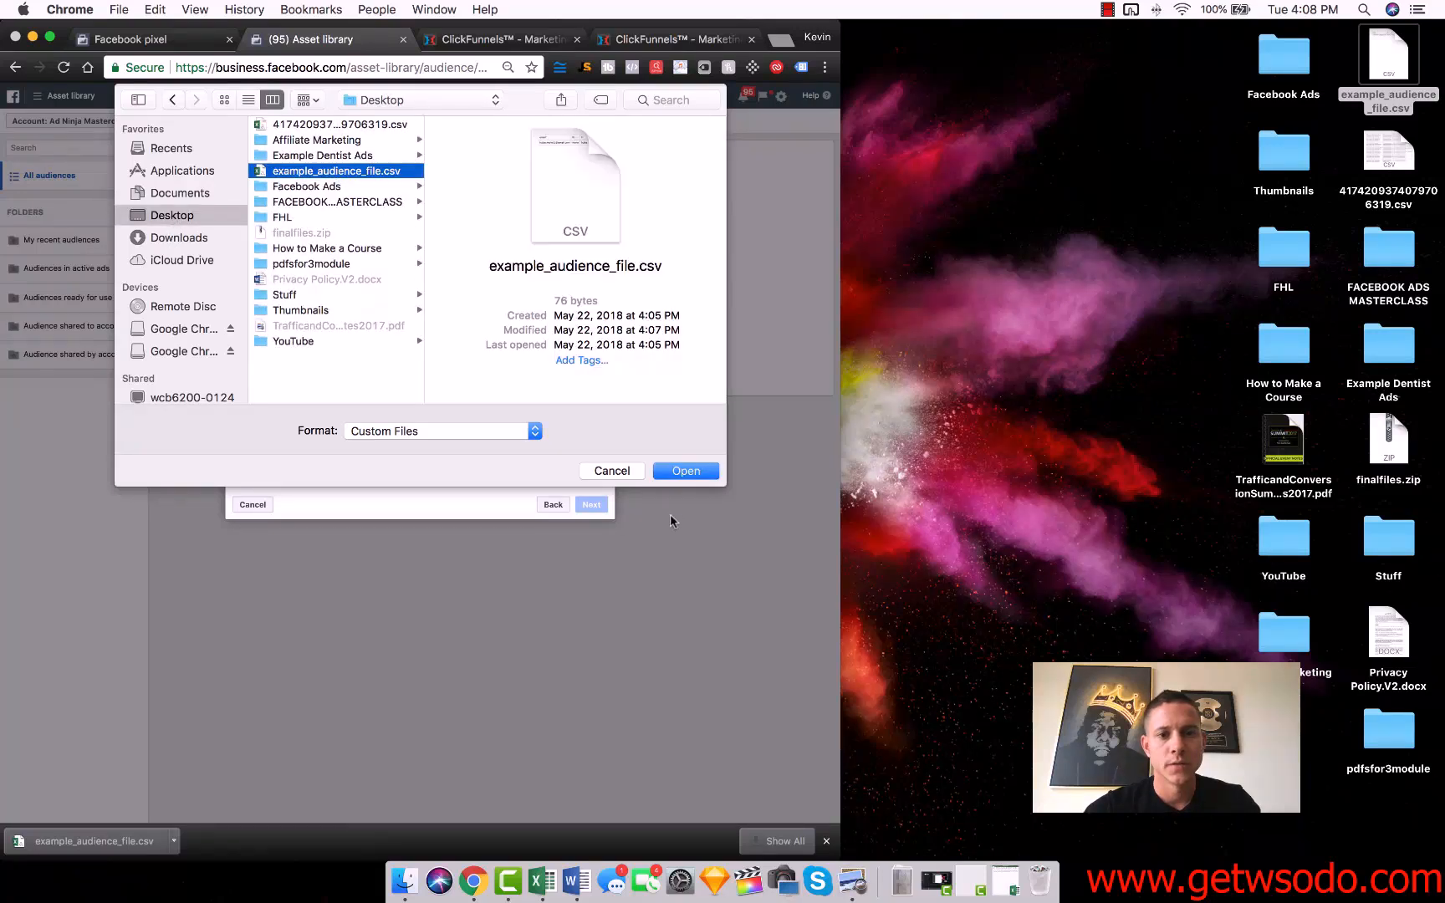
click(684, 472)
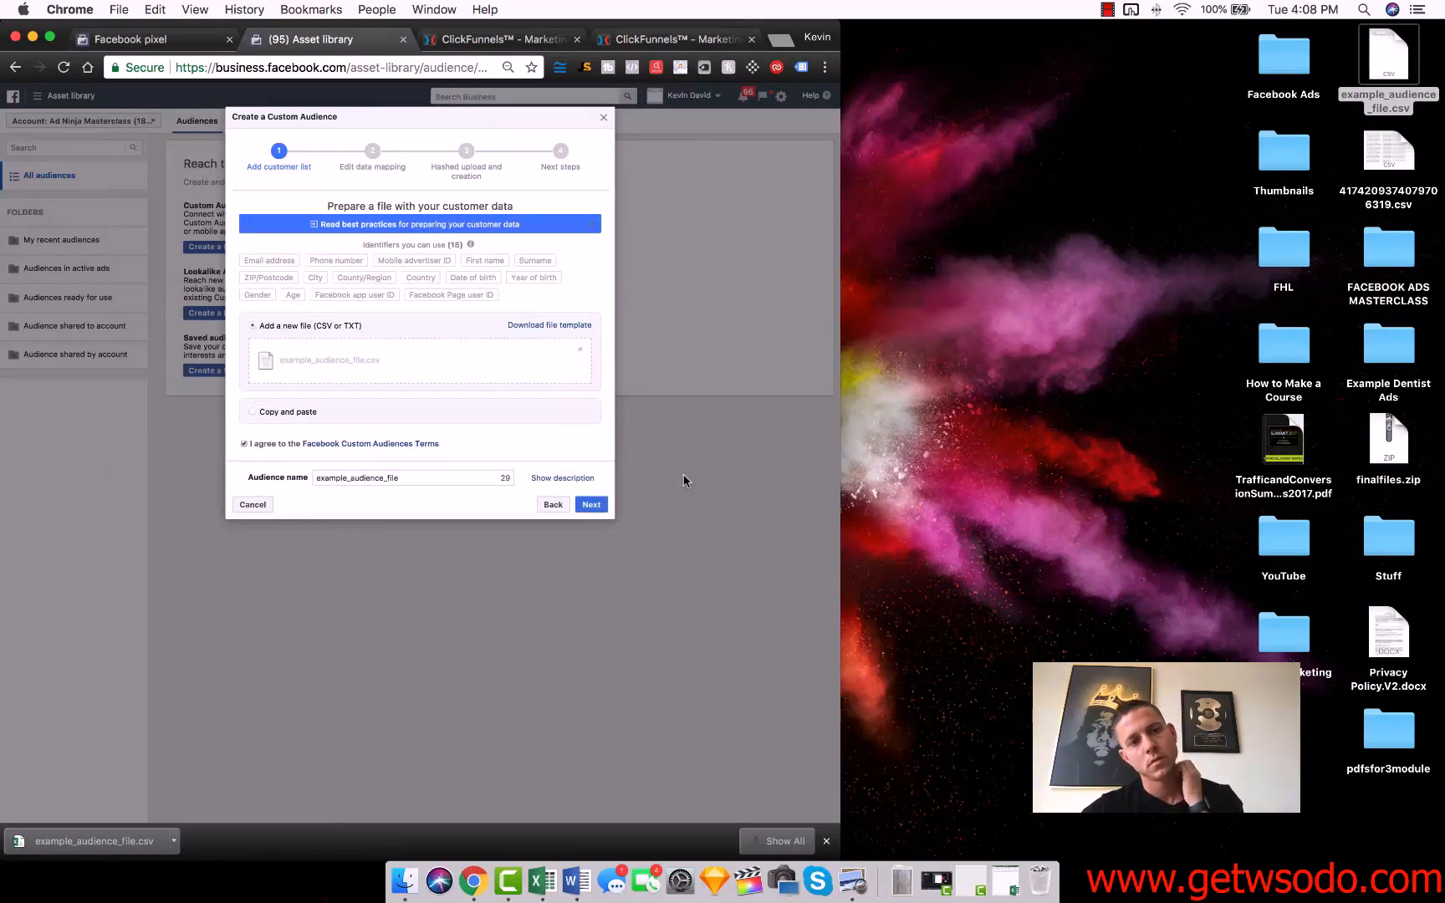
Name the audience "Viral Launch Cheatsheet Custom Audience" and continue to the data mapping stage.
double_click(453, 479)
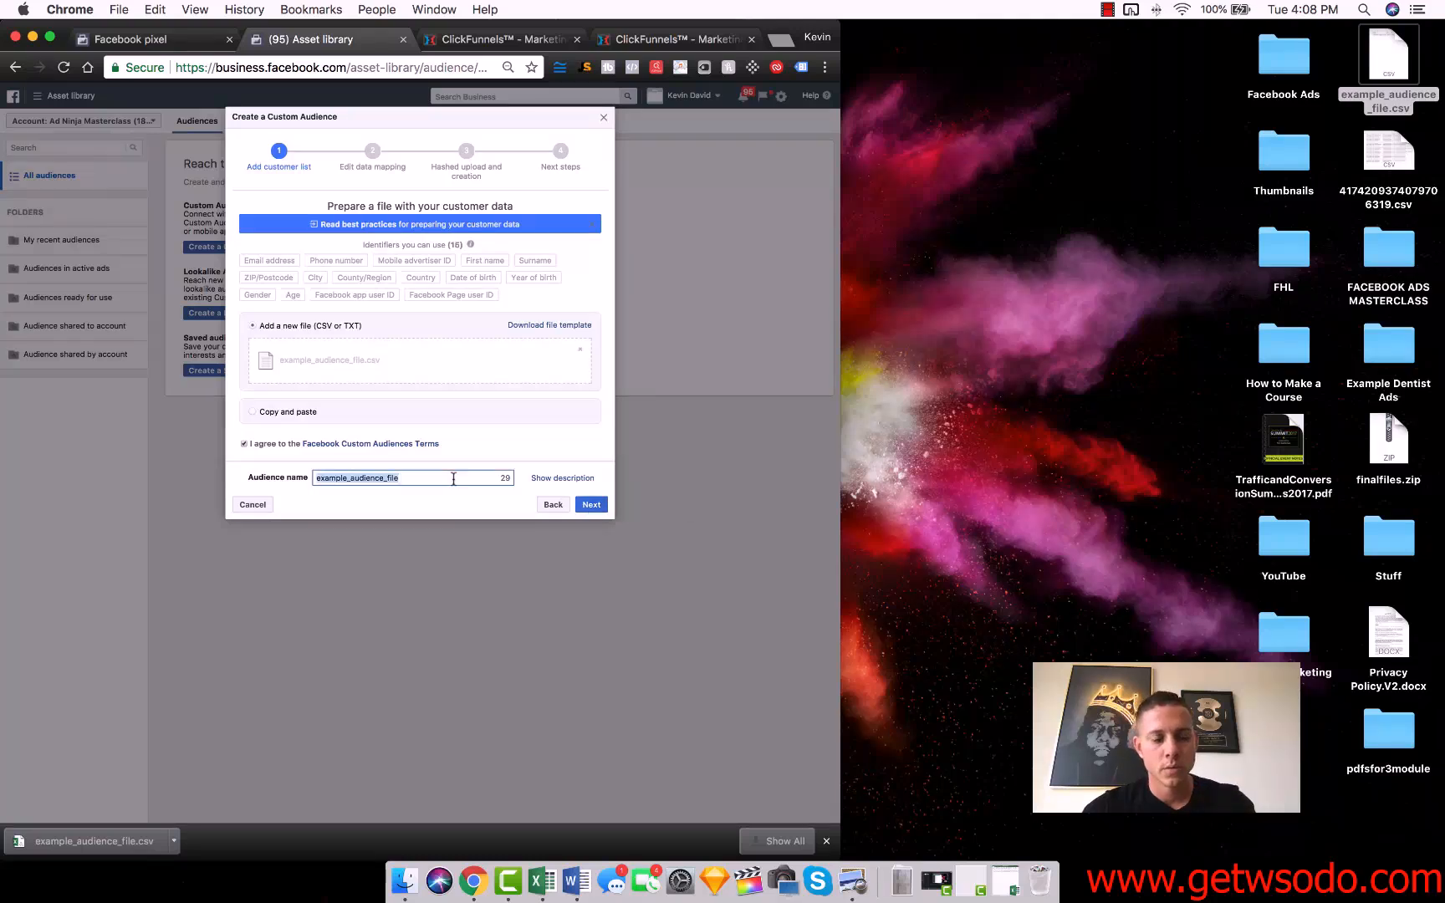
text(V)
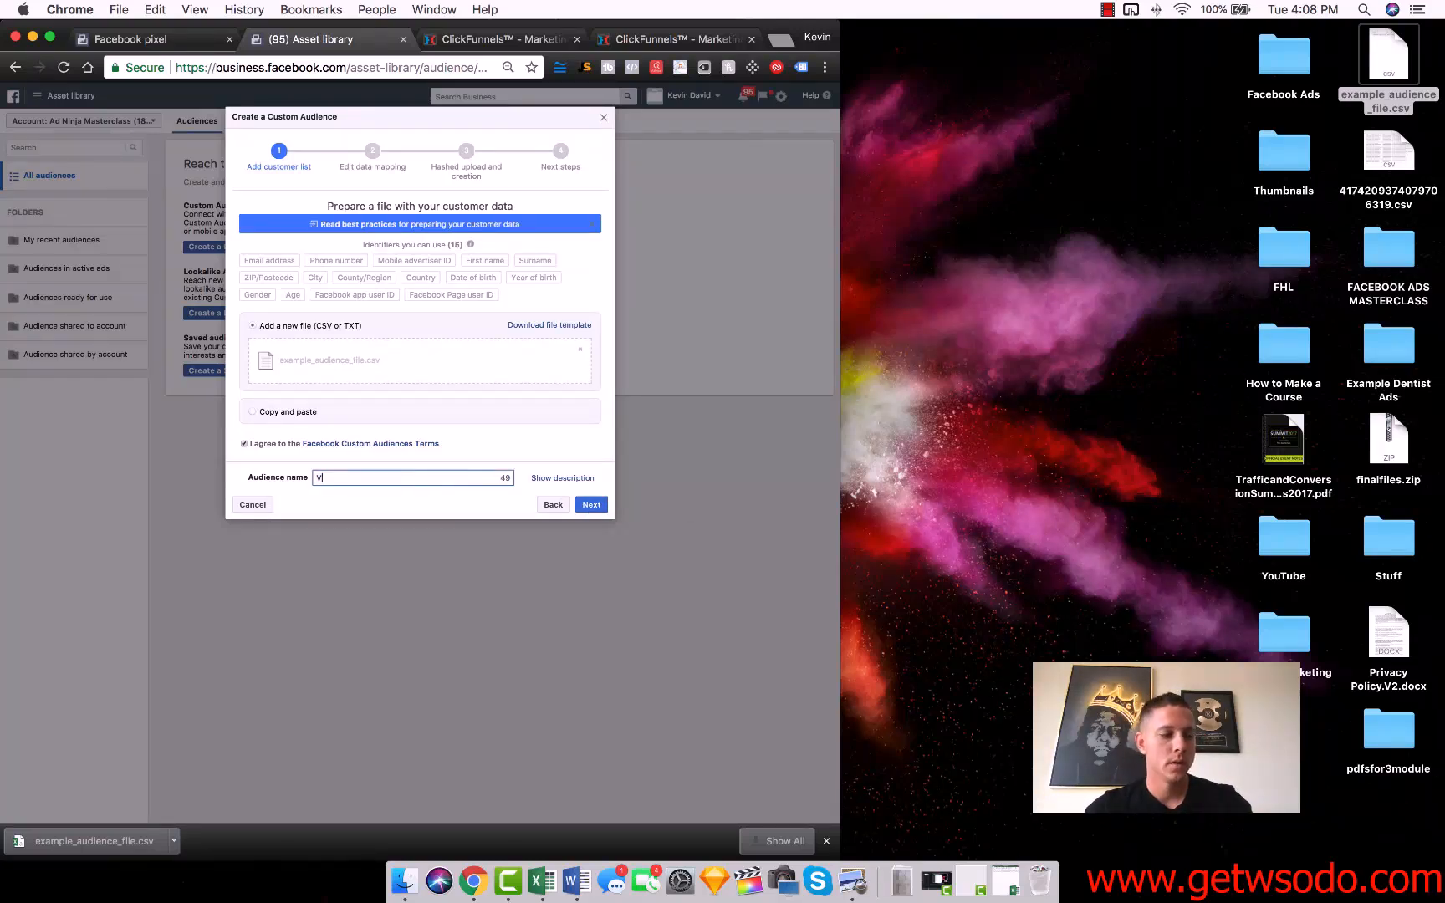
text(iral Launch )
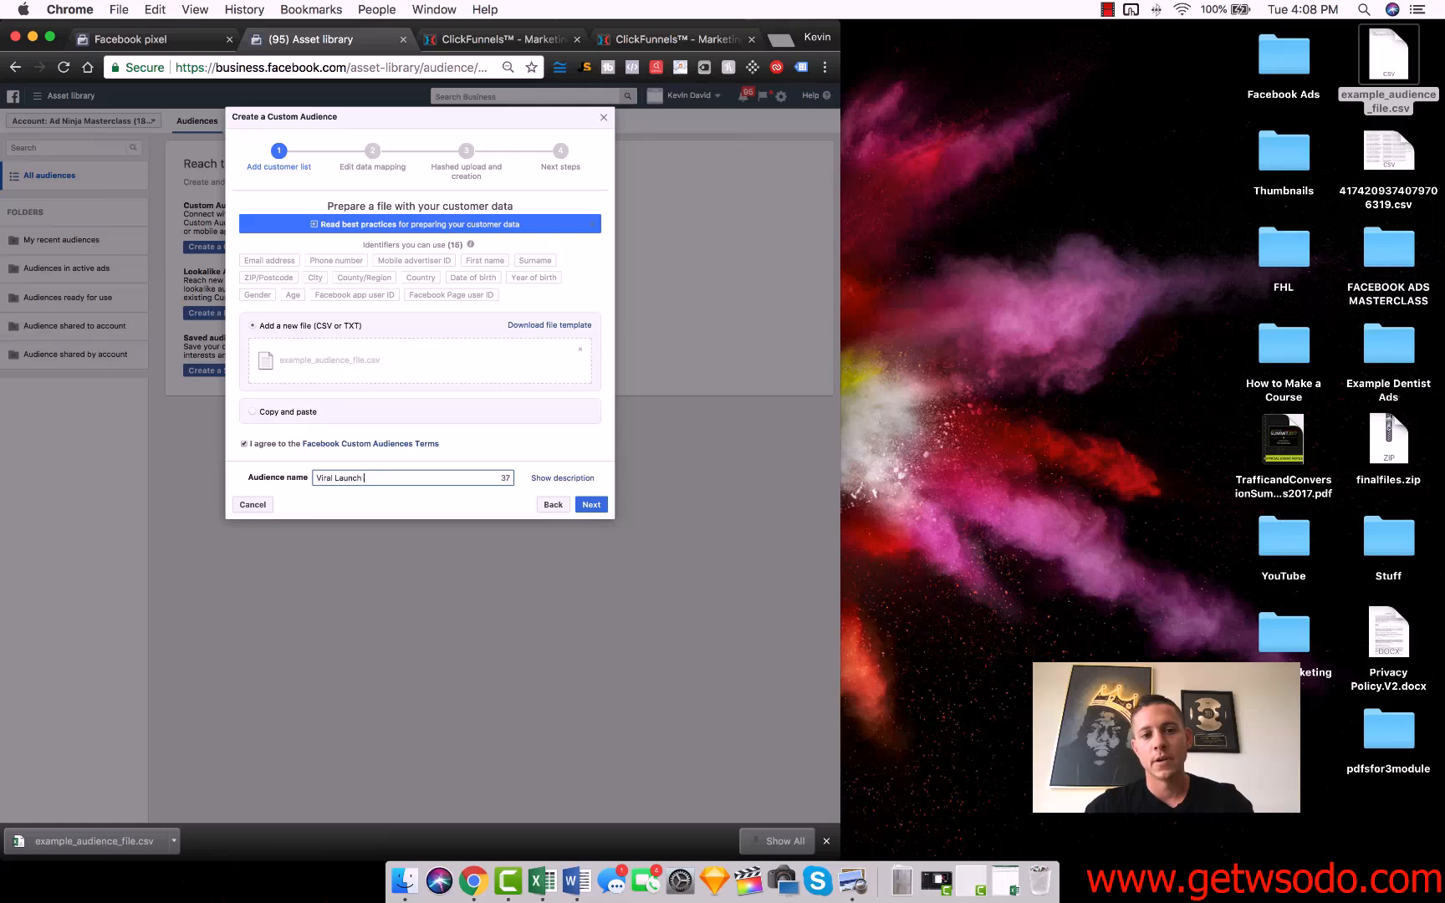
text(Cheatsheet Custom Audience)
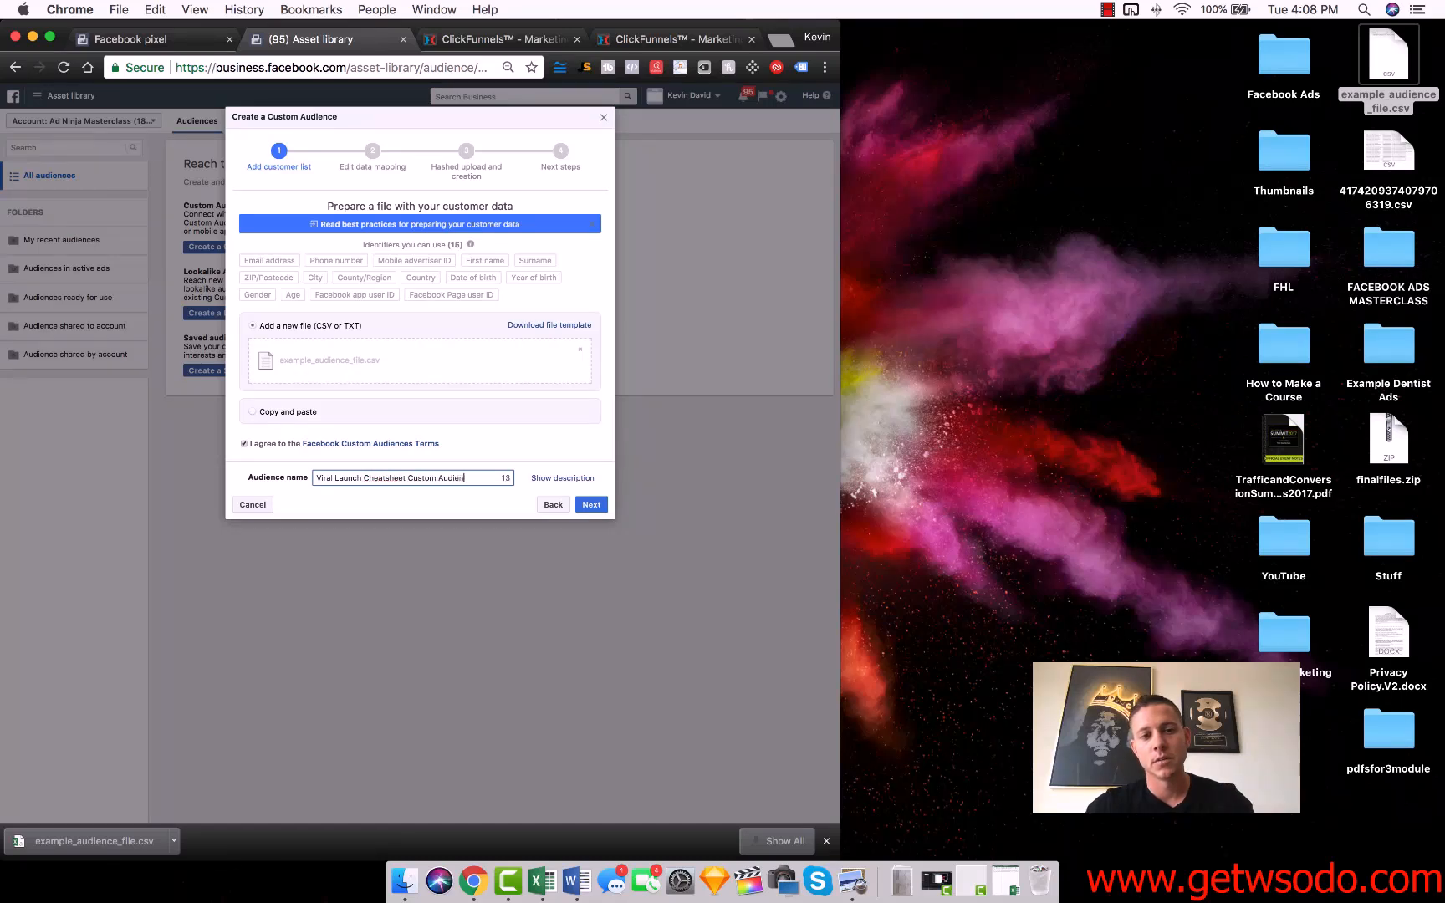
click(584, 502)
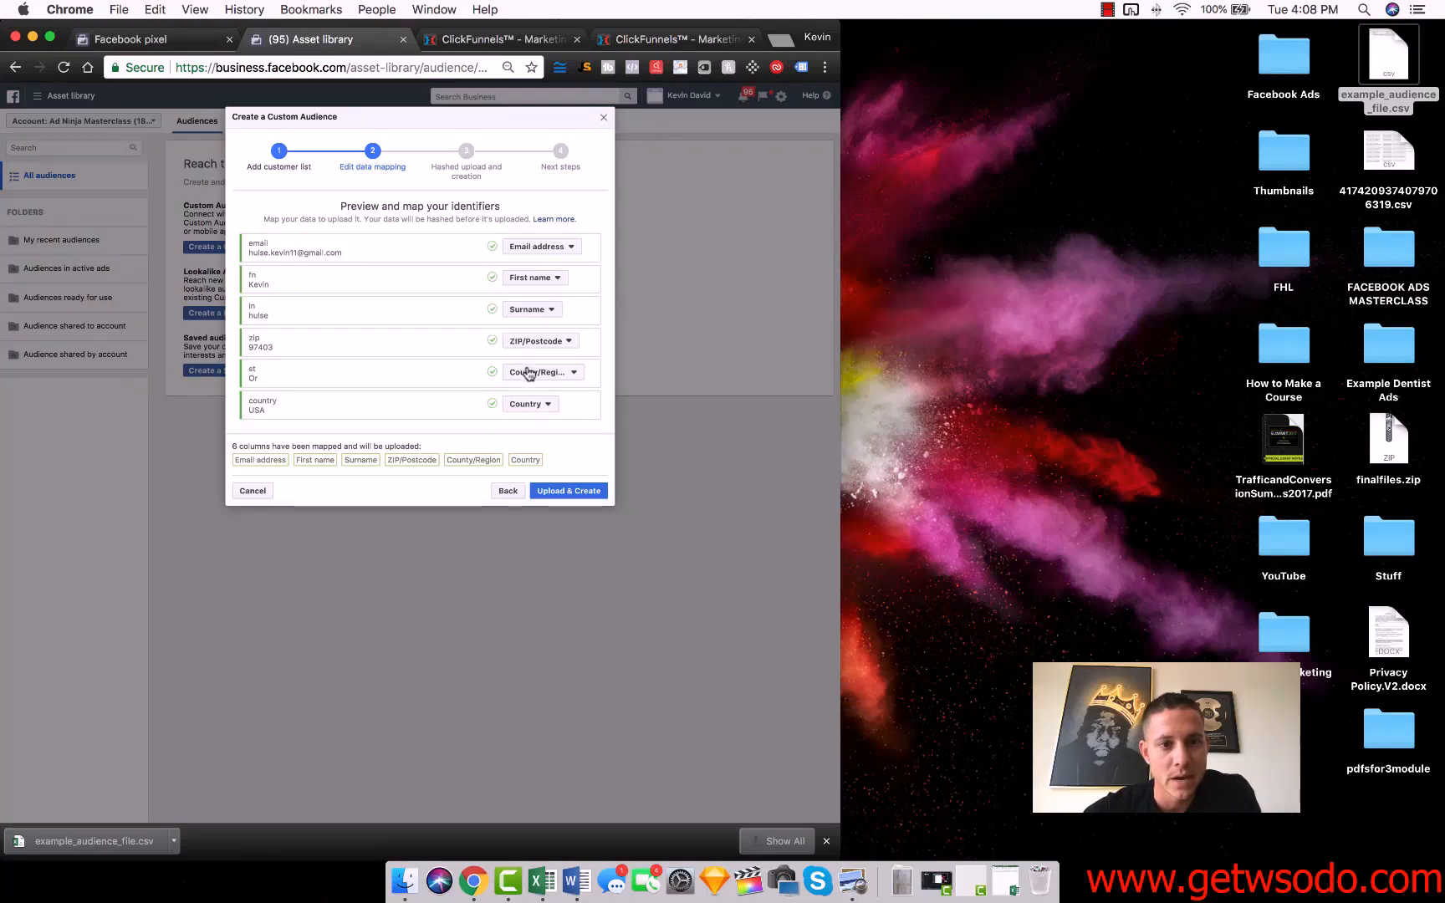
Set the st column's mapping to Do not upload.
click(542, 376)
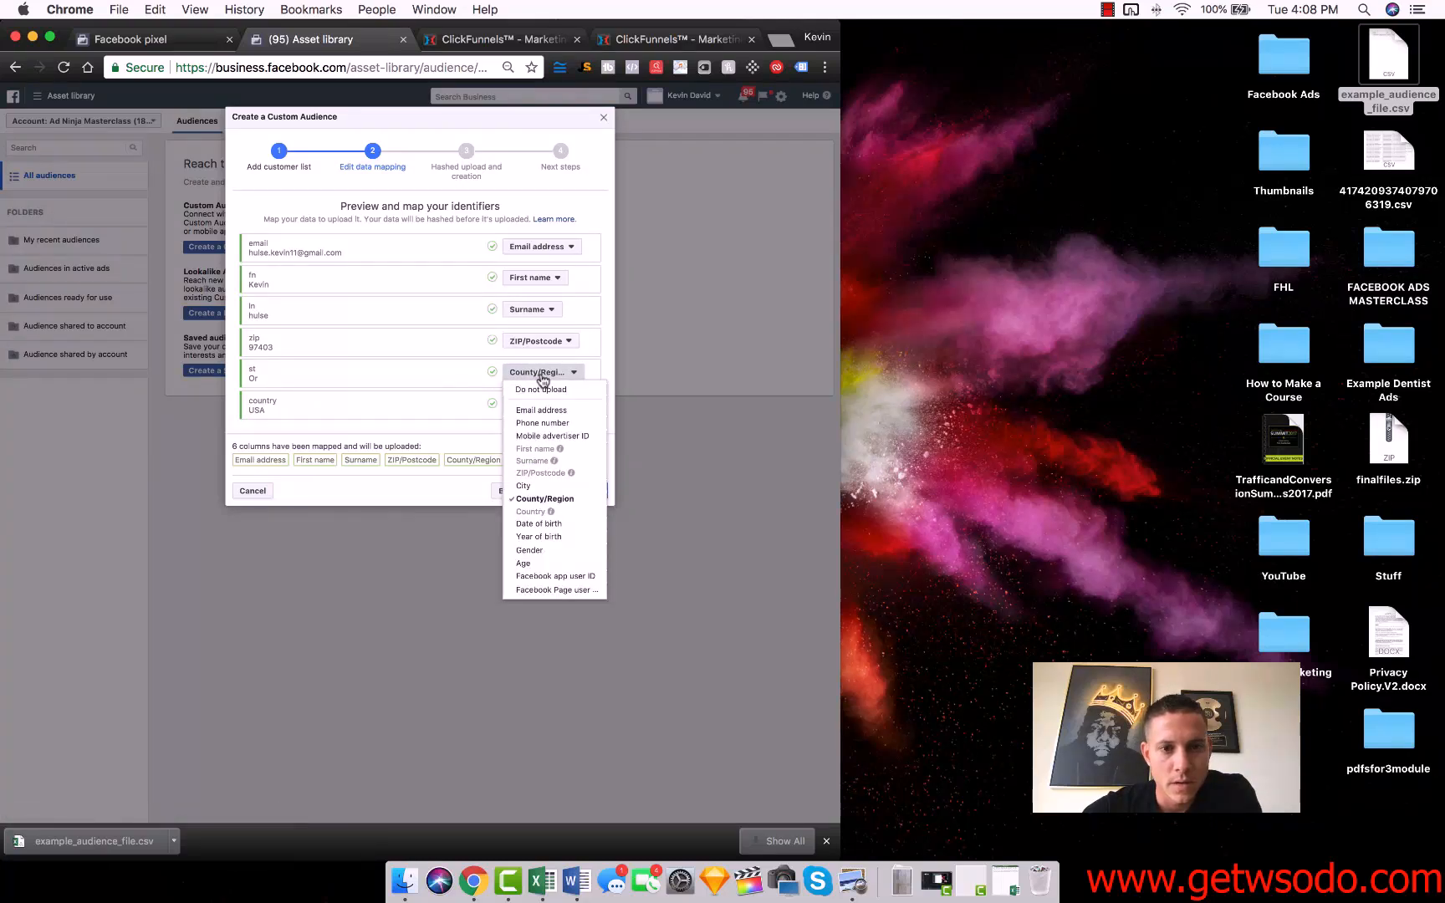
click(541, 379)
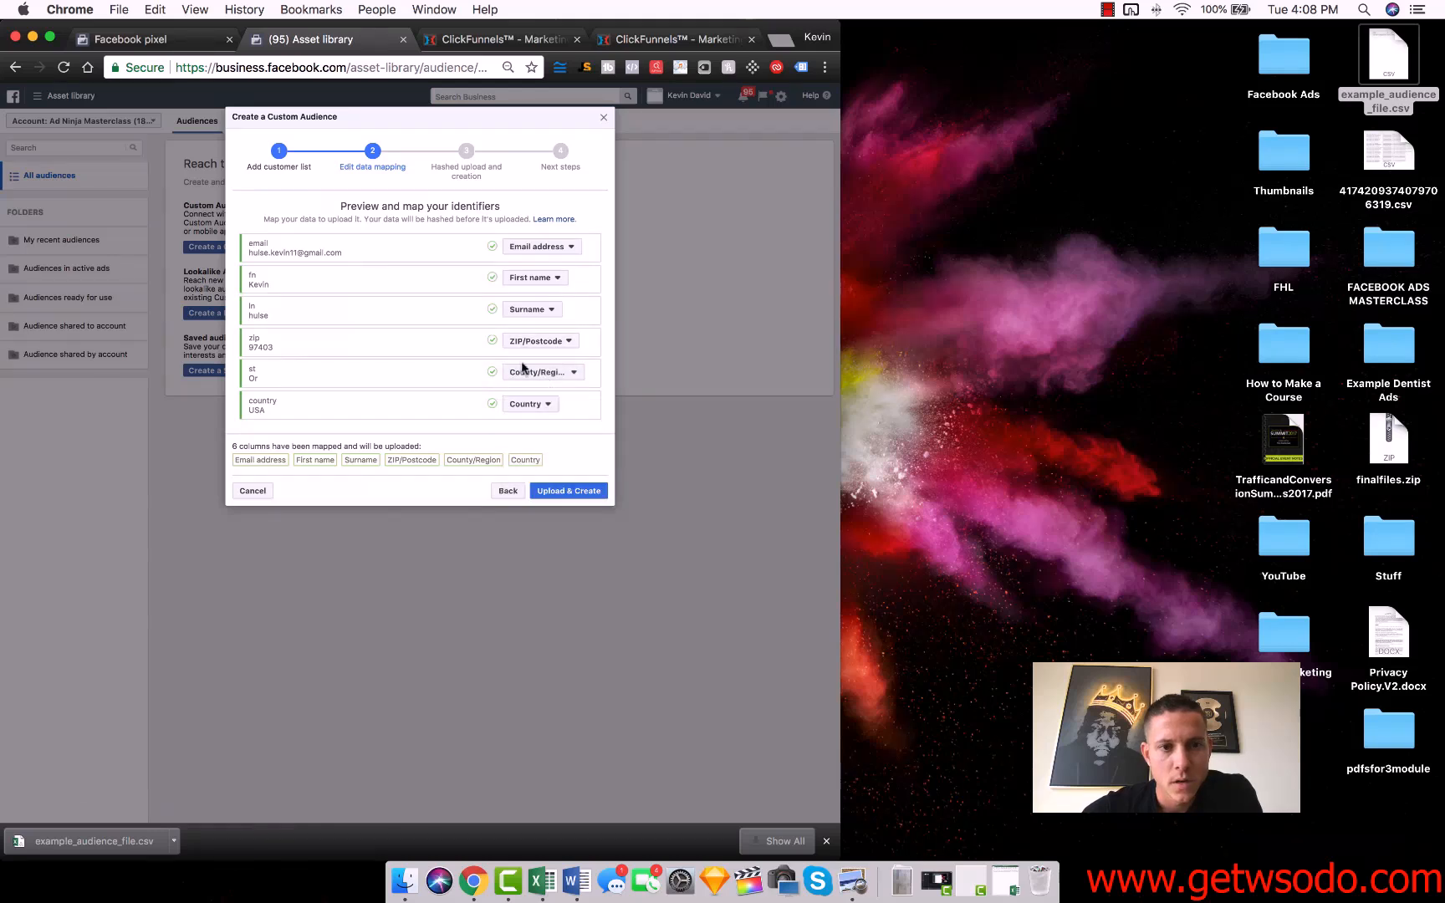
click(540, 379)
click(541, 389)
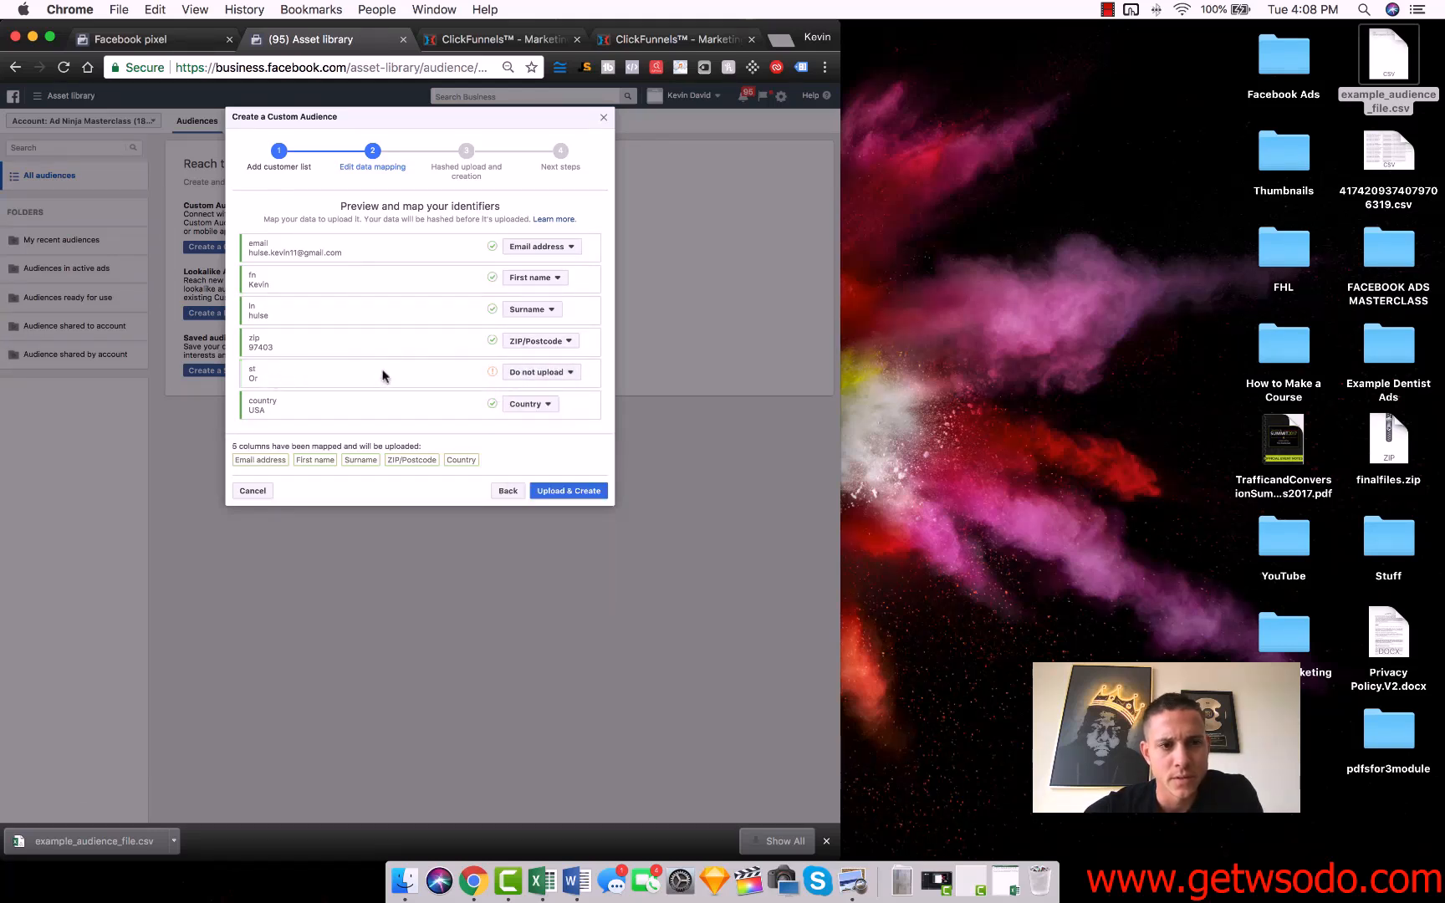
Map the st column to County/Region, and upload the customer data to create the audience.
click(544, 373)
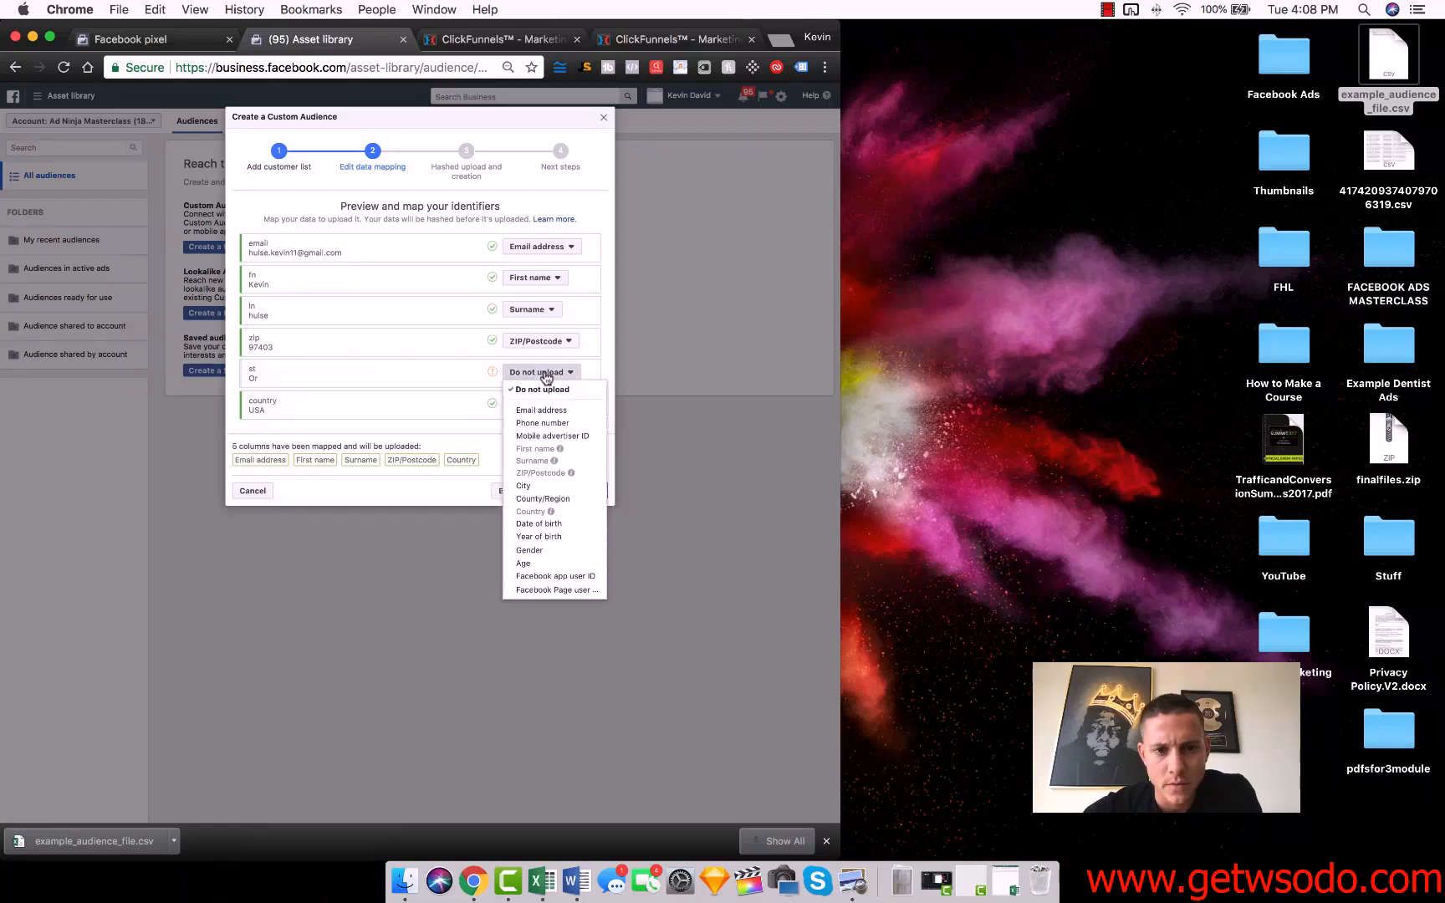
click(579, 500)
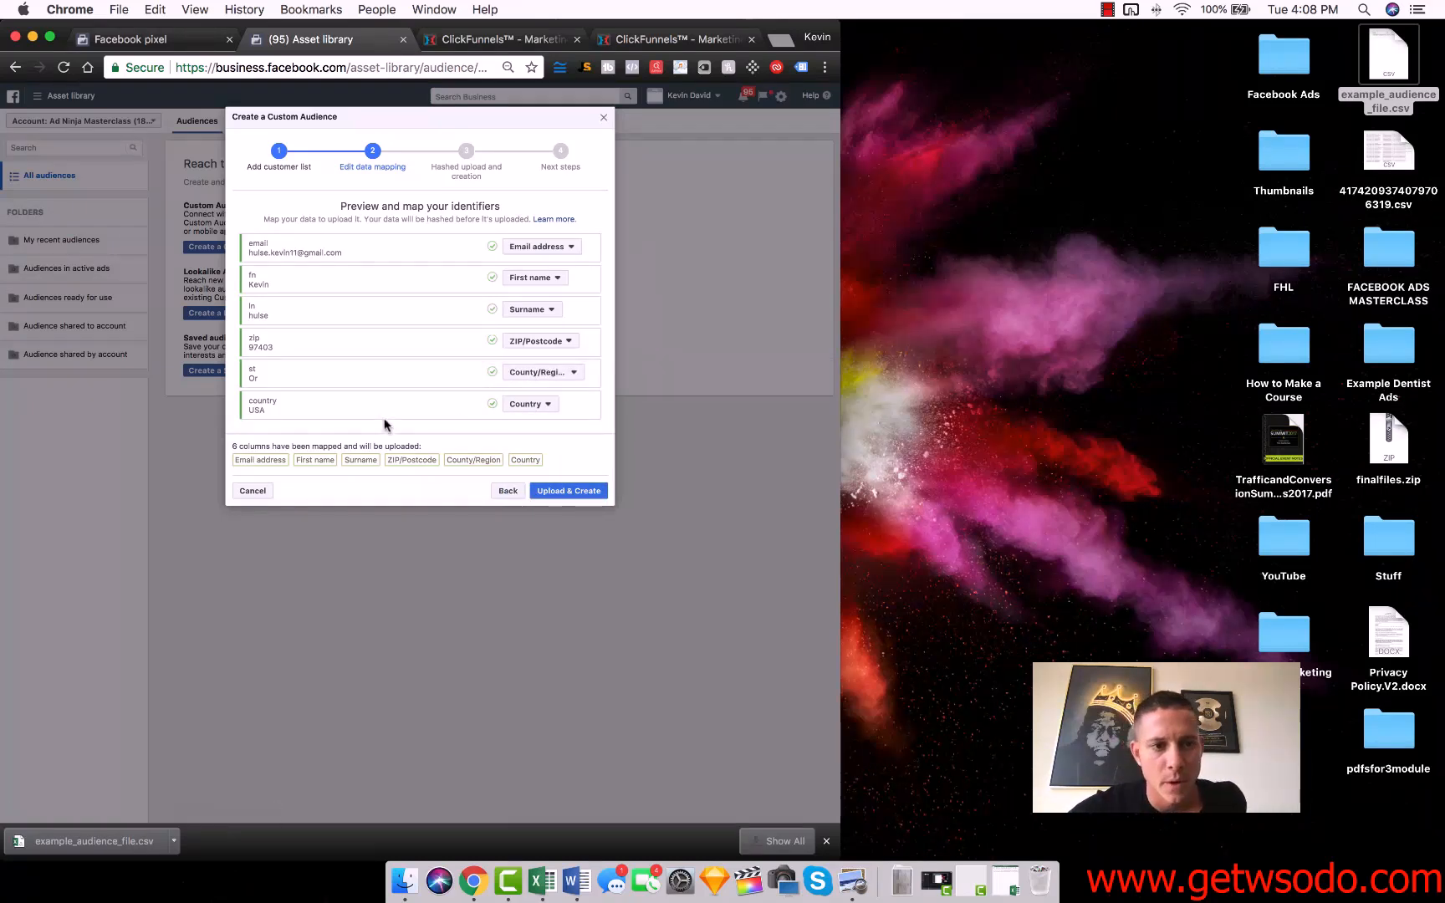
click(575, 485)
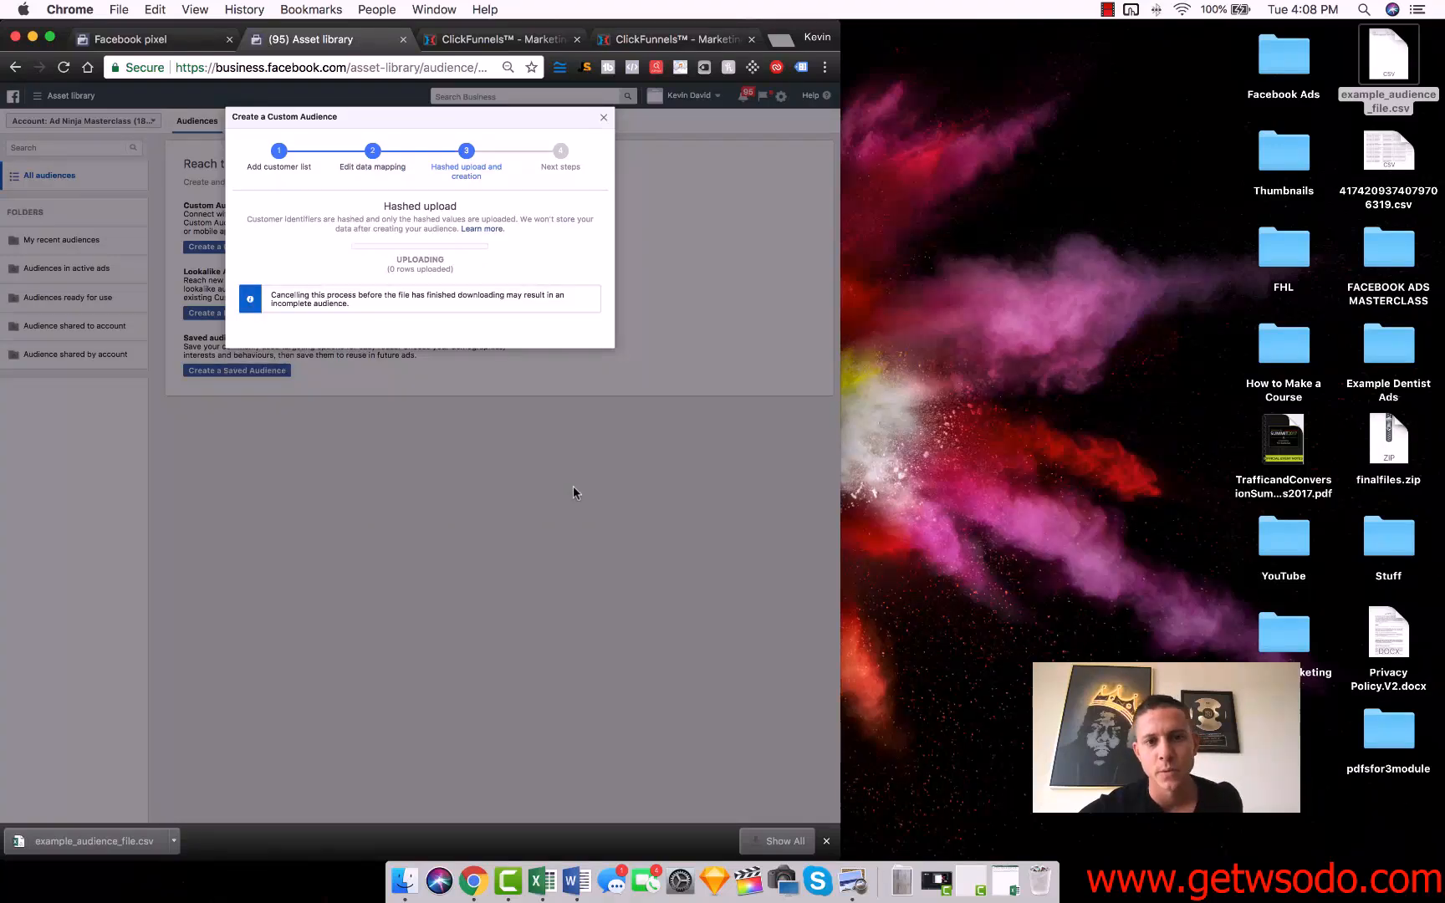